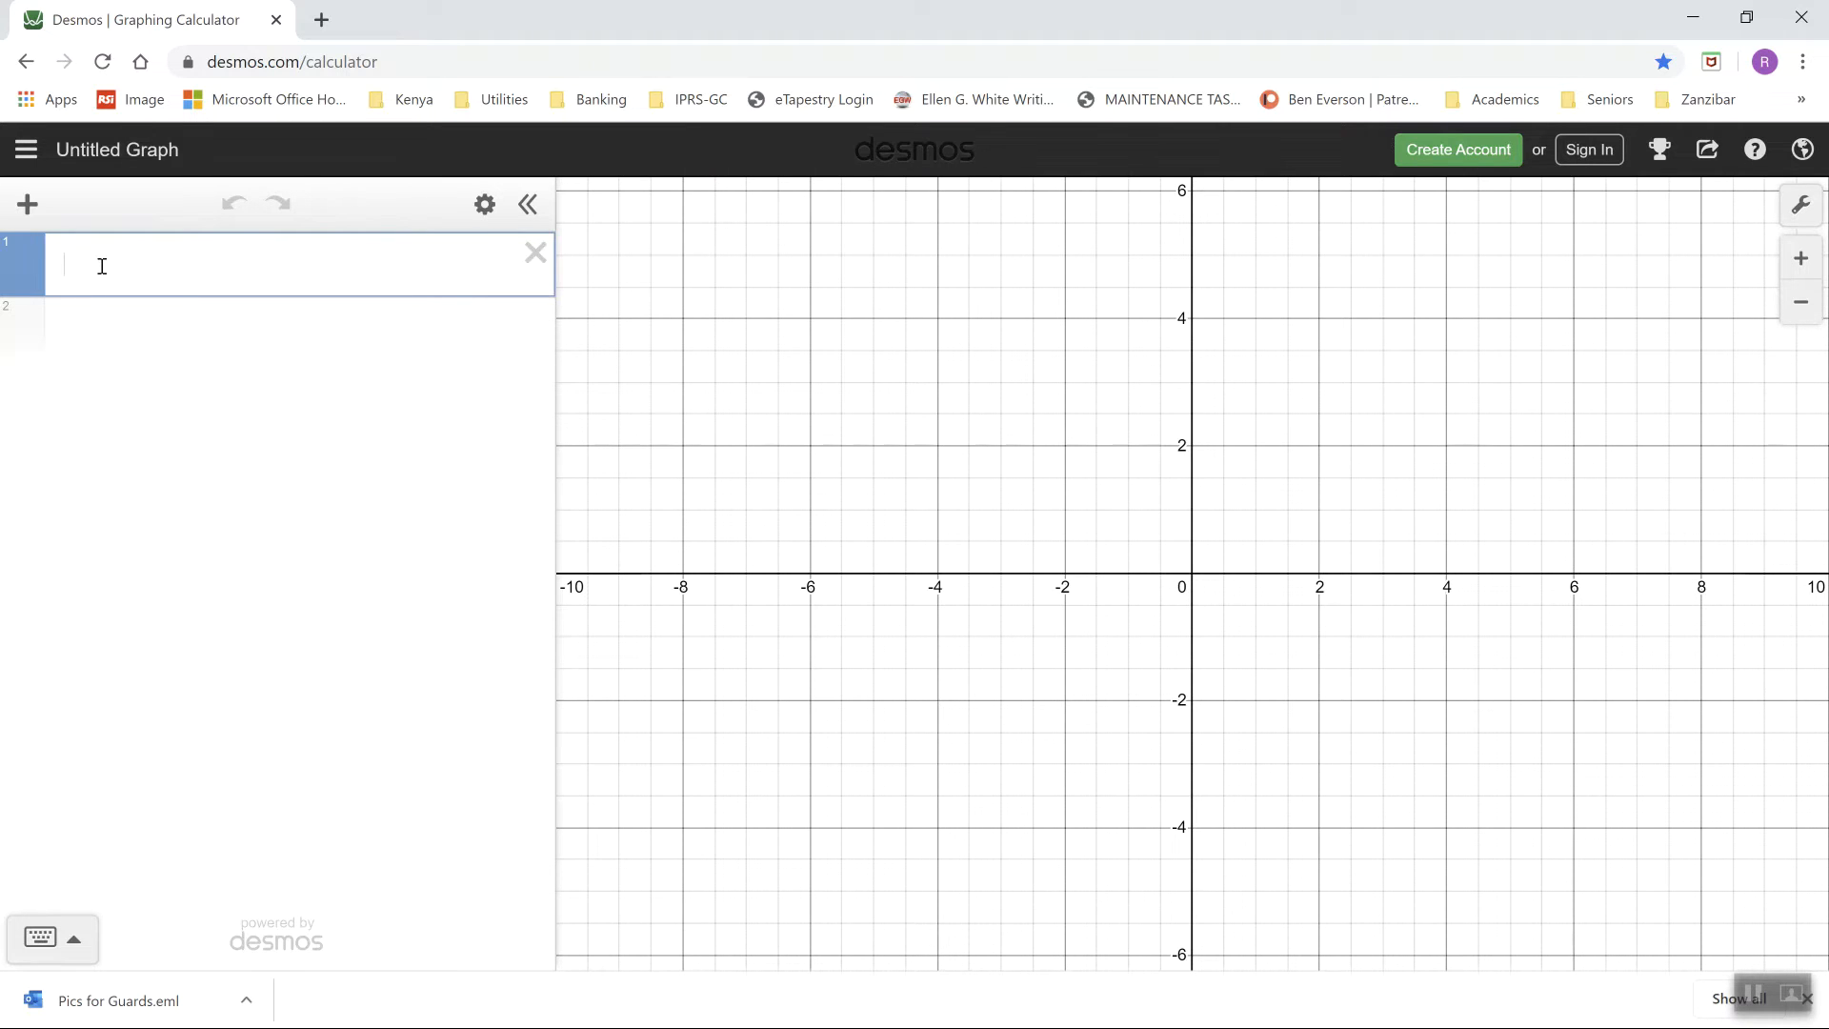
Graph the quadratic equation y = 2x^2 + 3x - 5 in the first expression line.
type("y=2x")
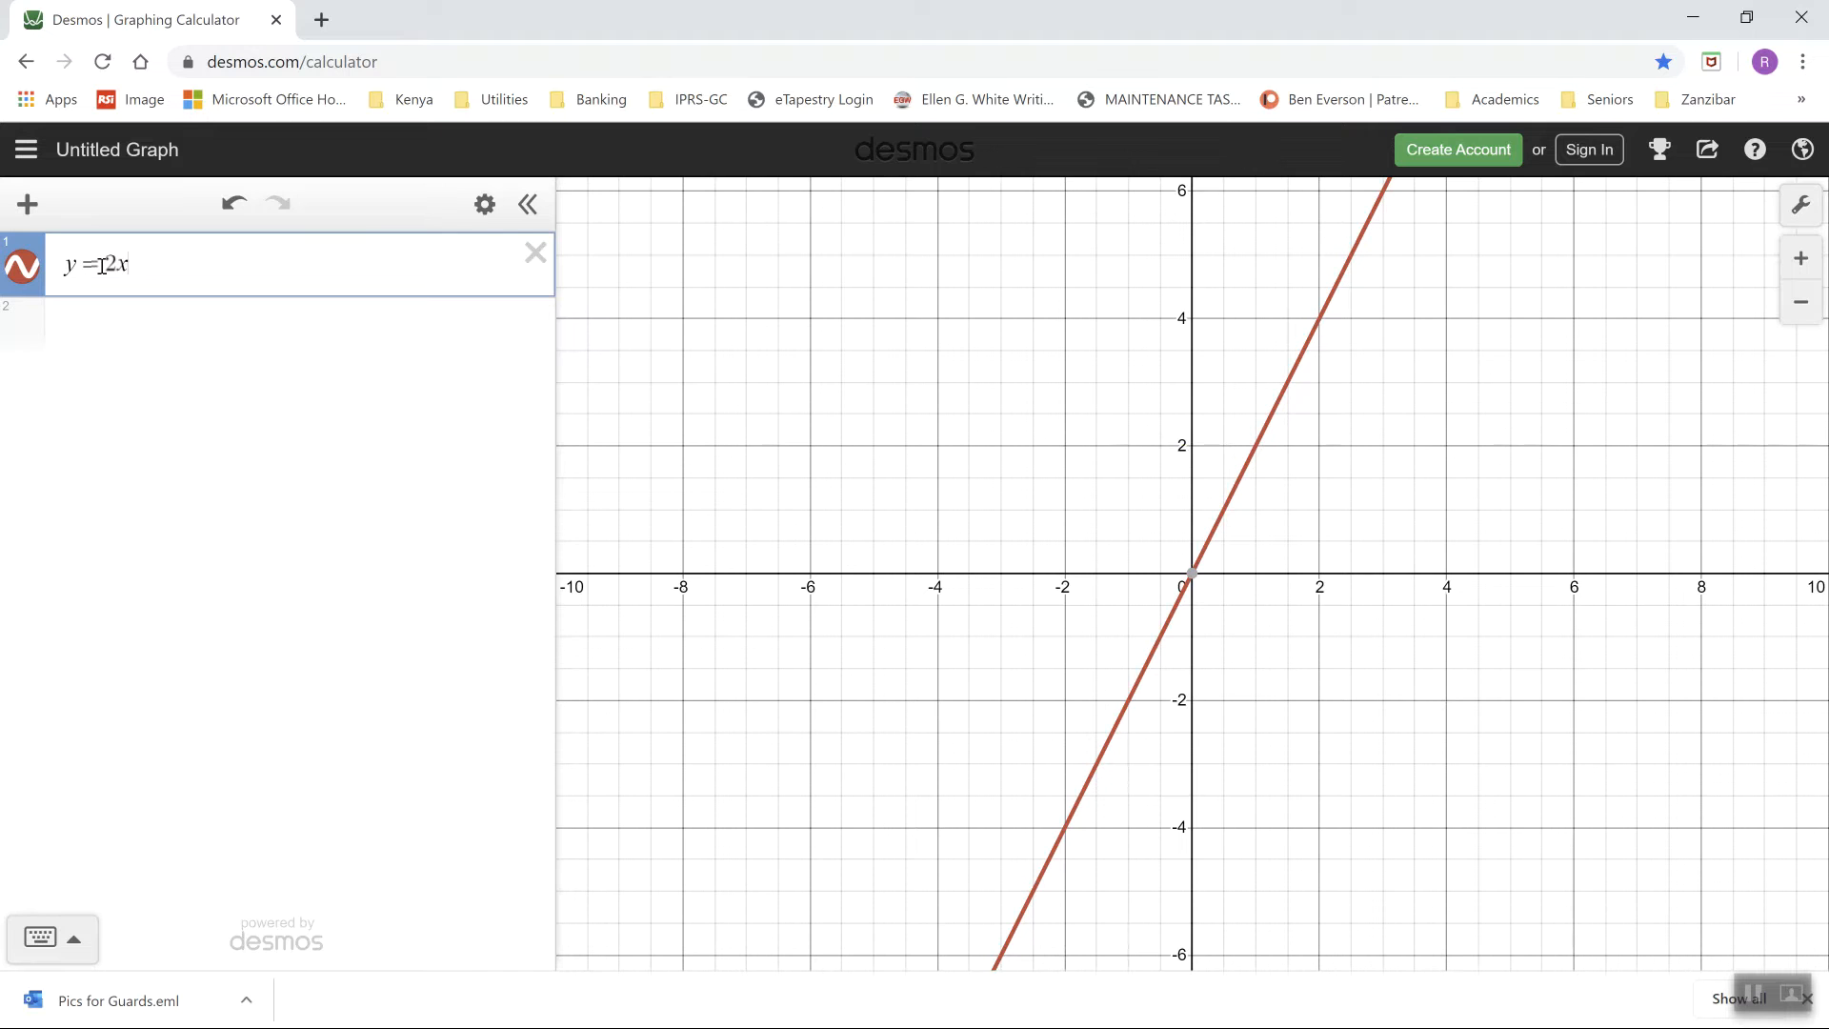
type("^")
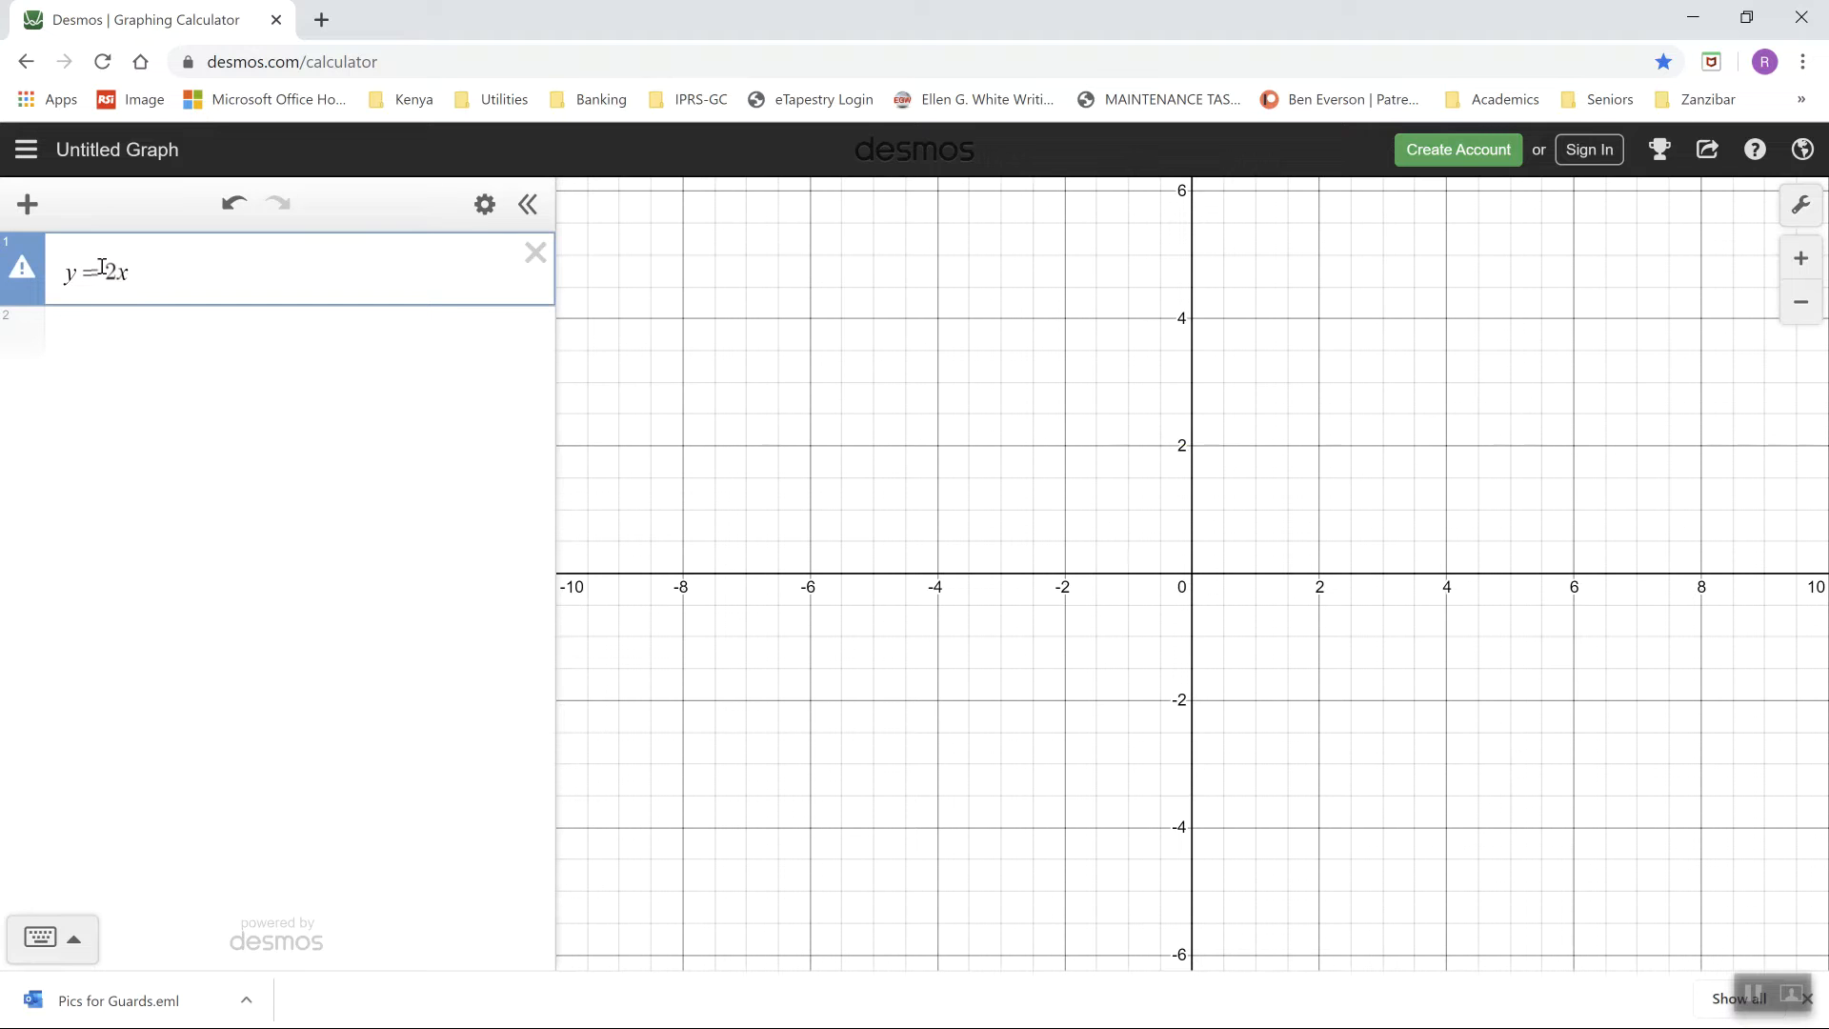
type("2")
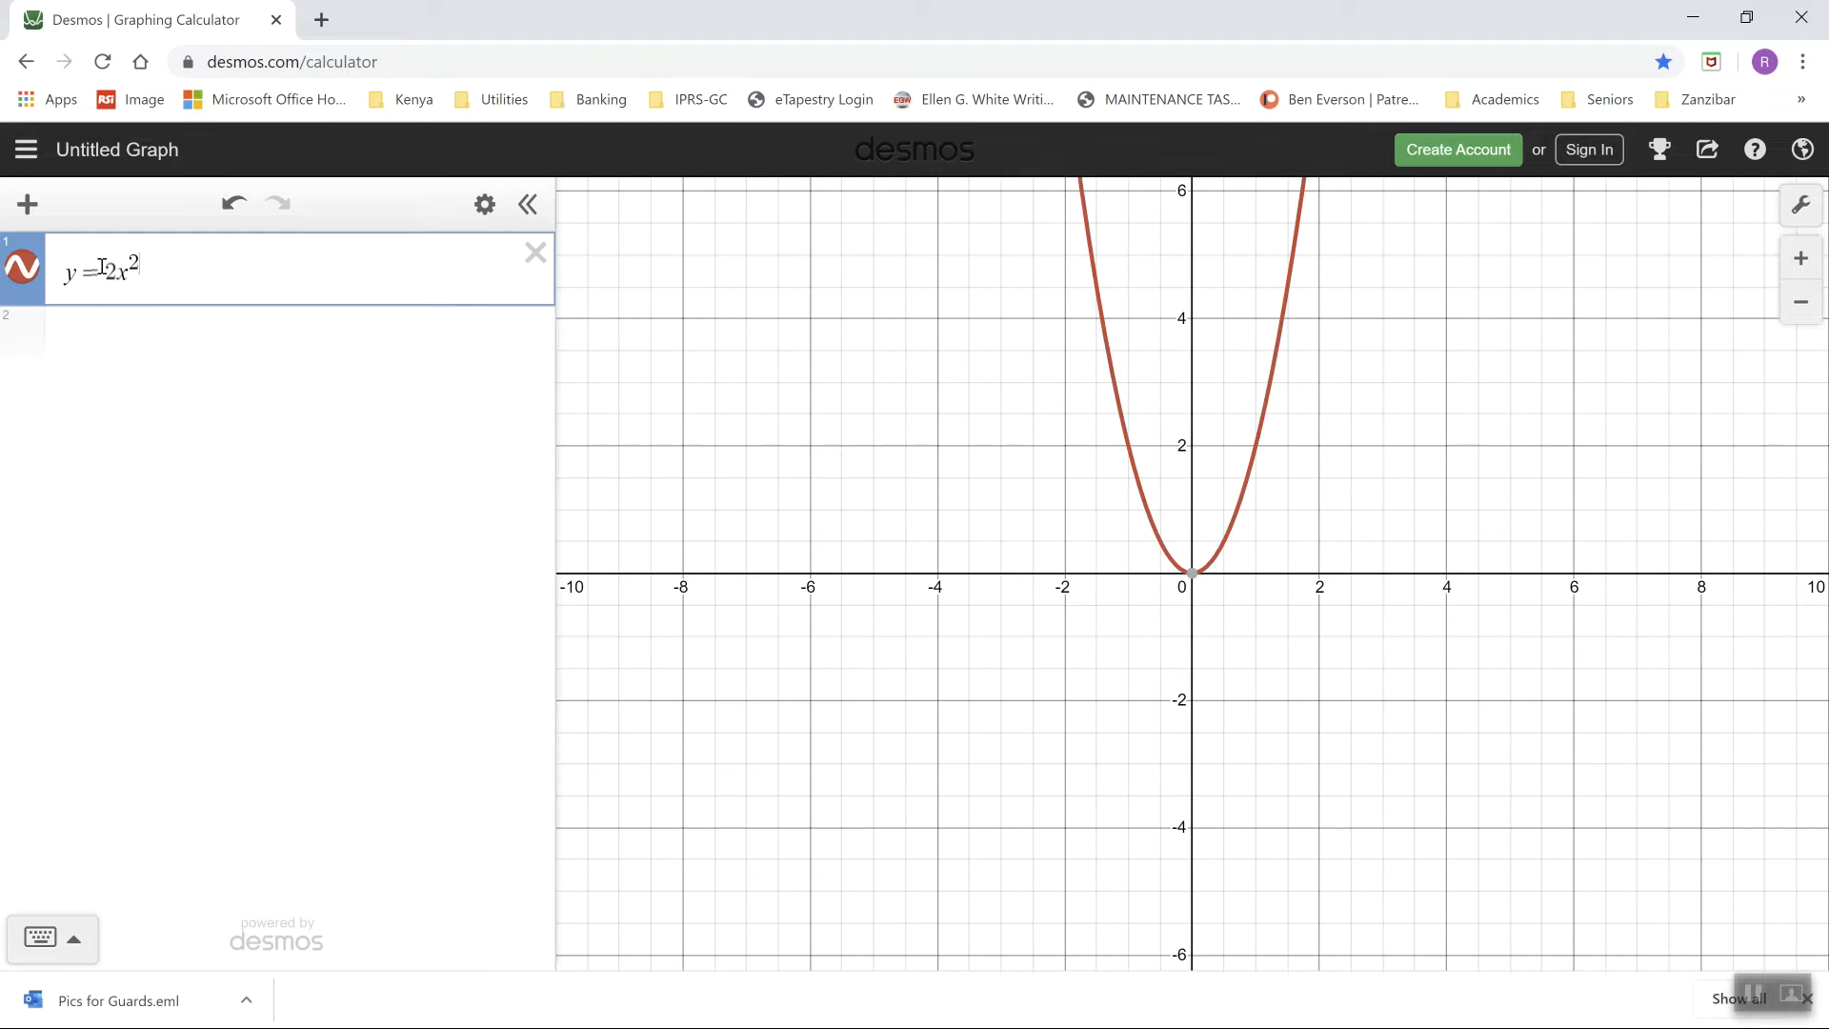
key("Right")
type("+")
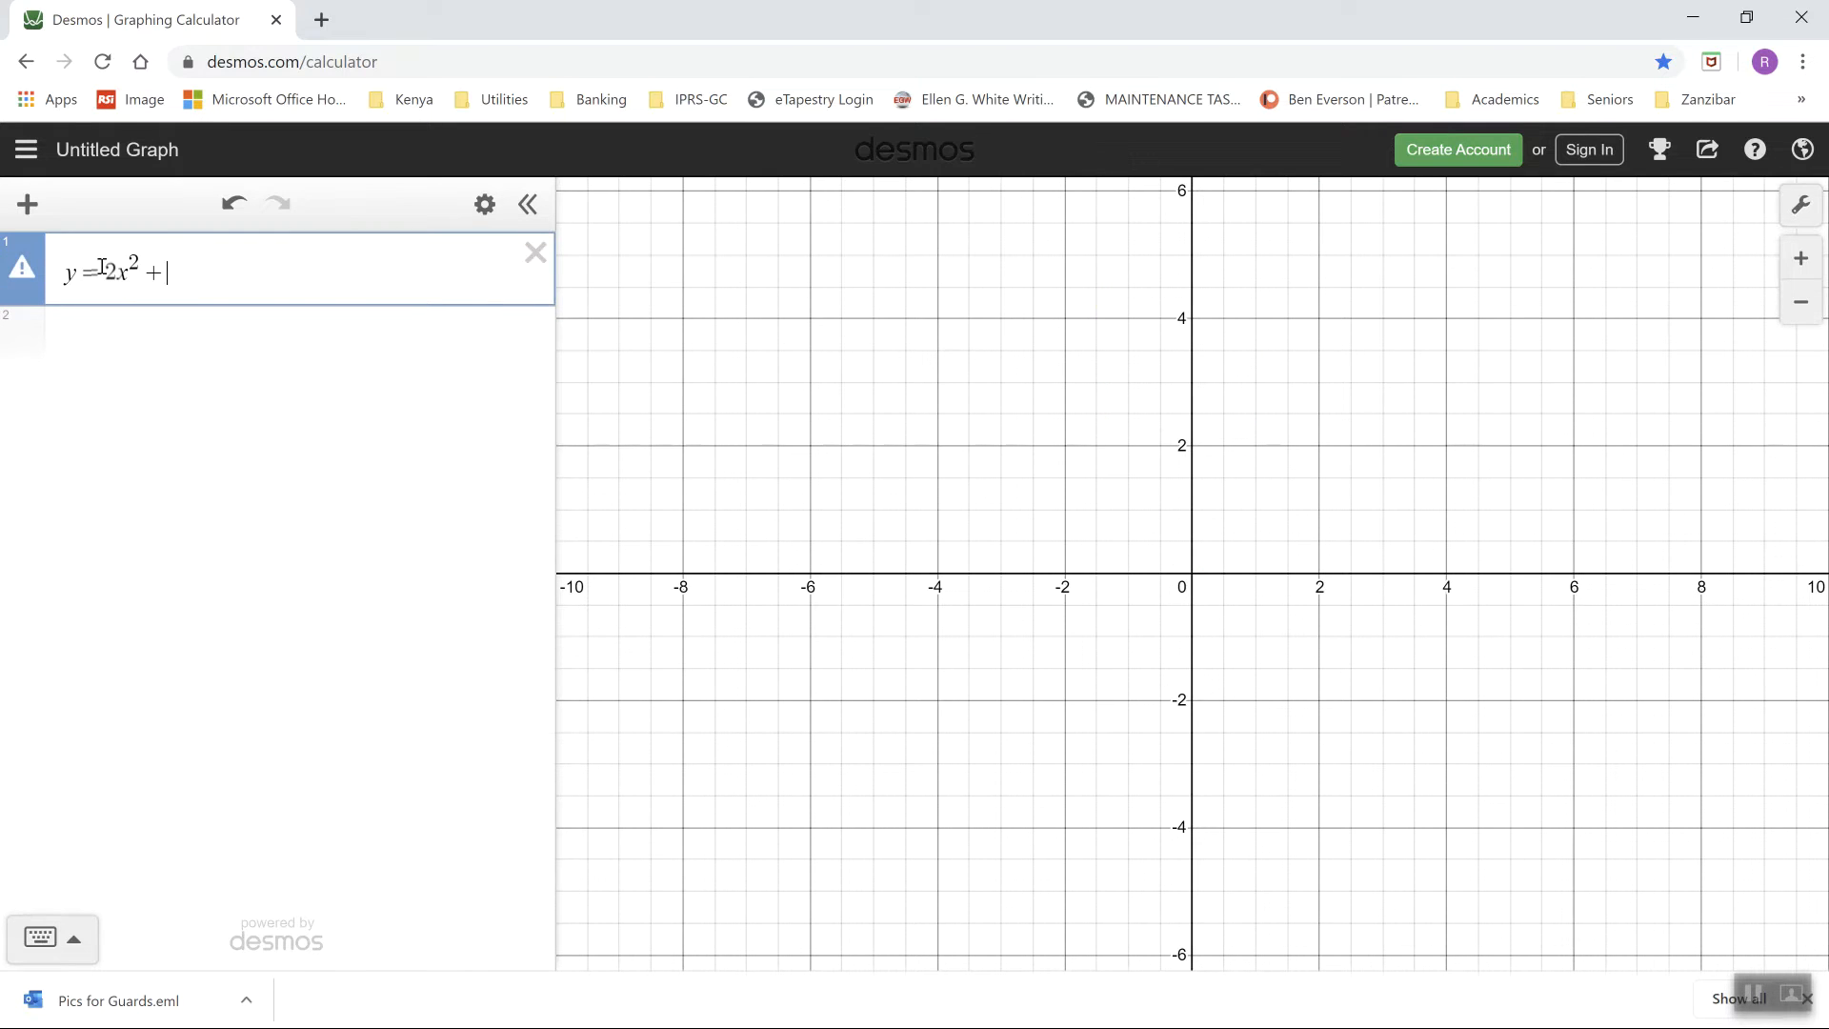
type("3")
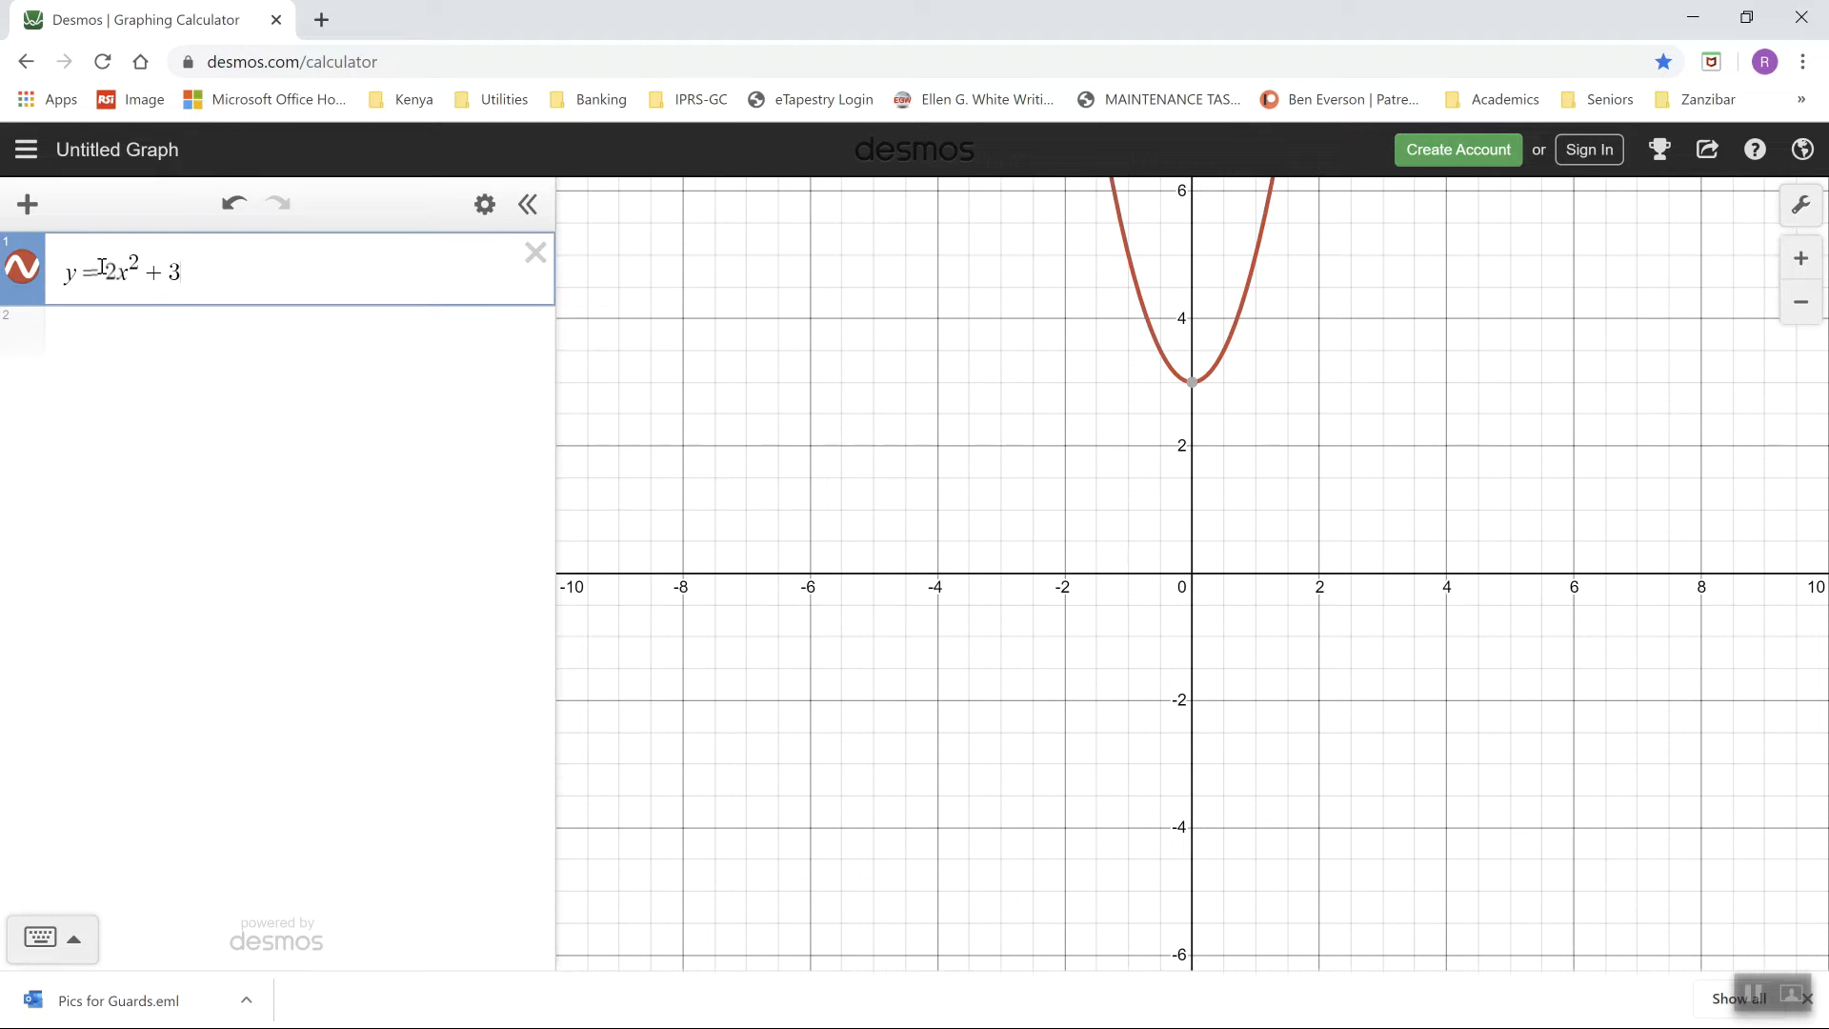
type("x")
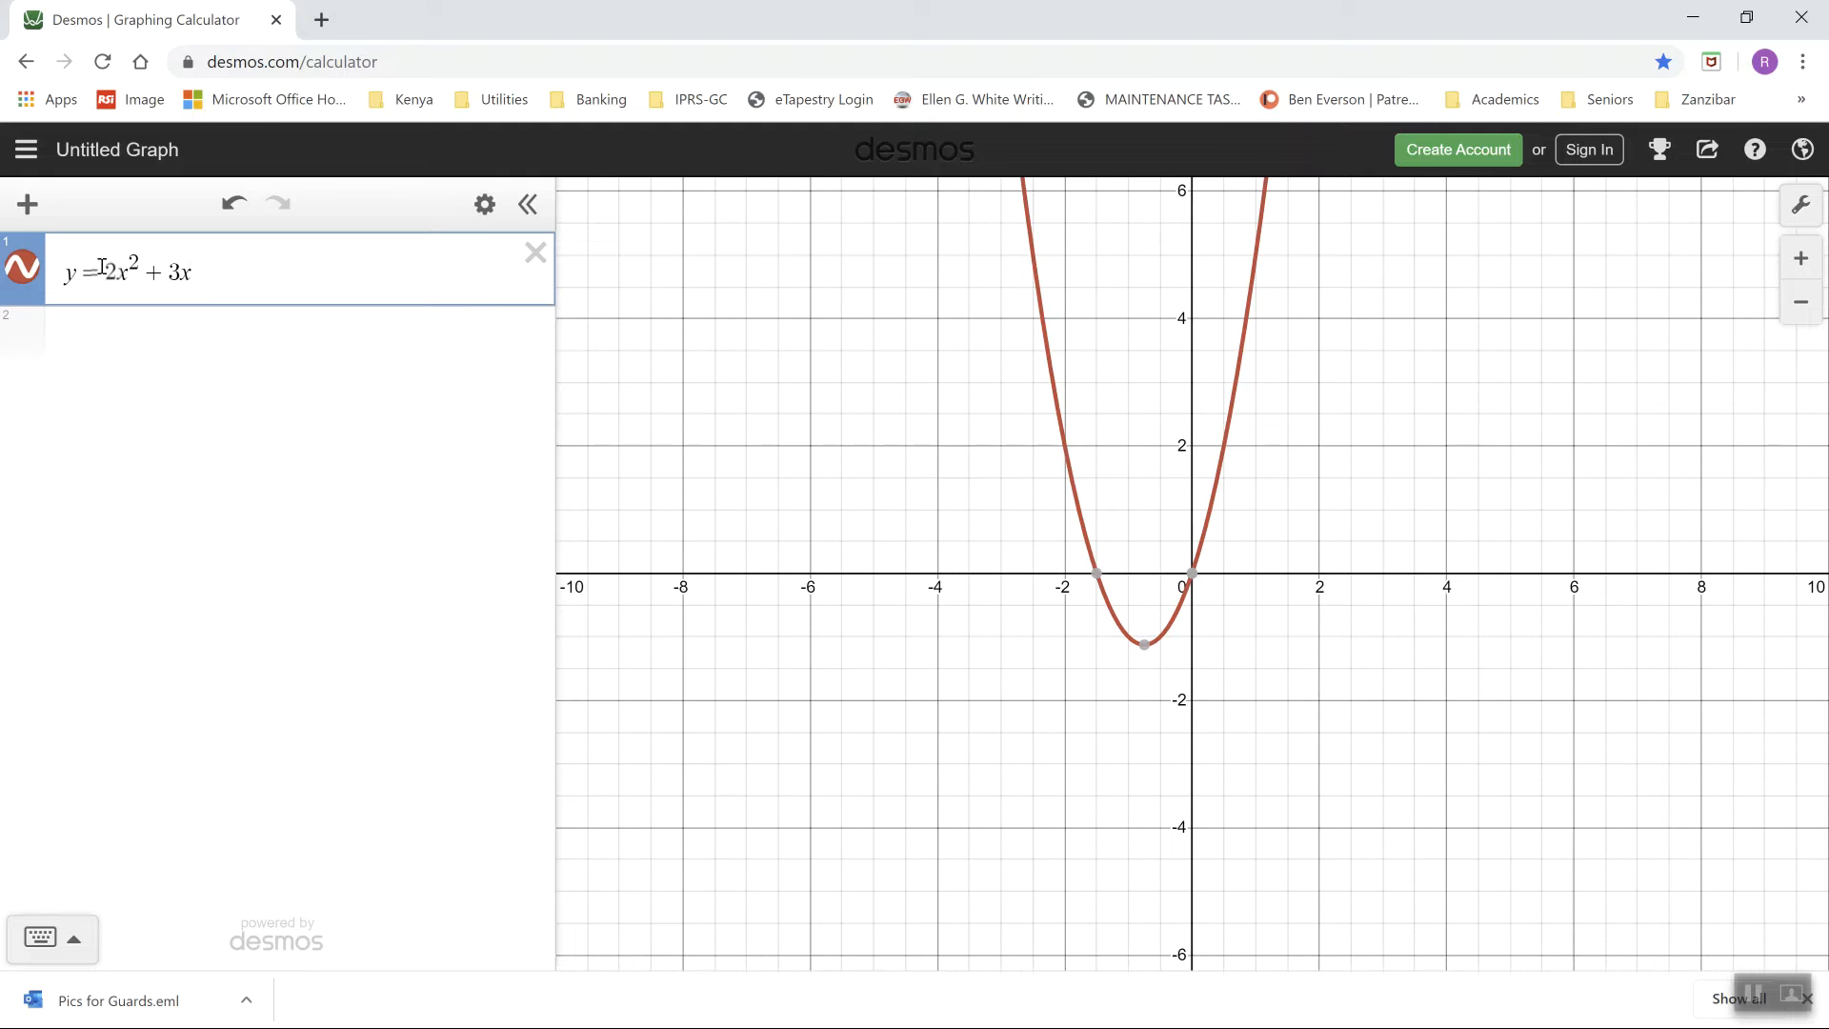
type("-")
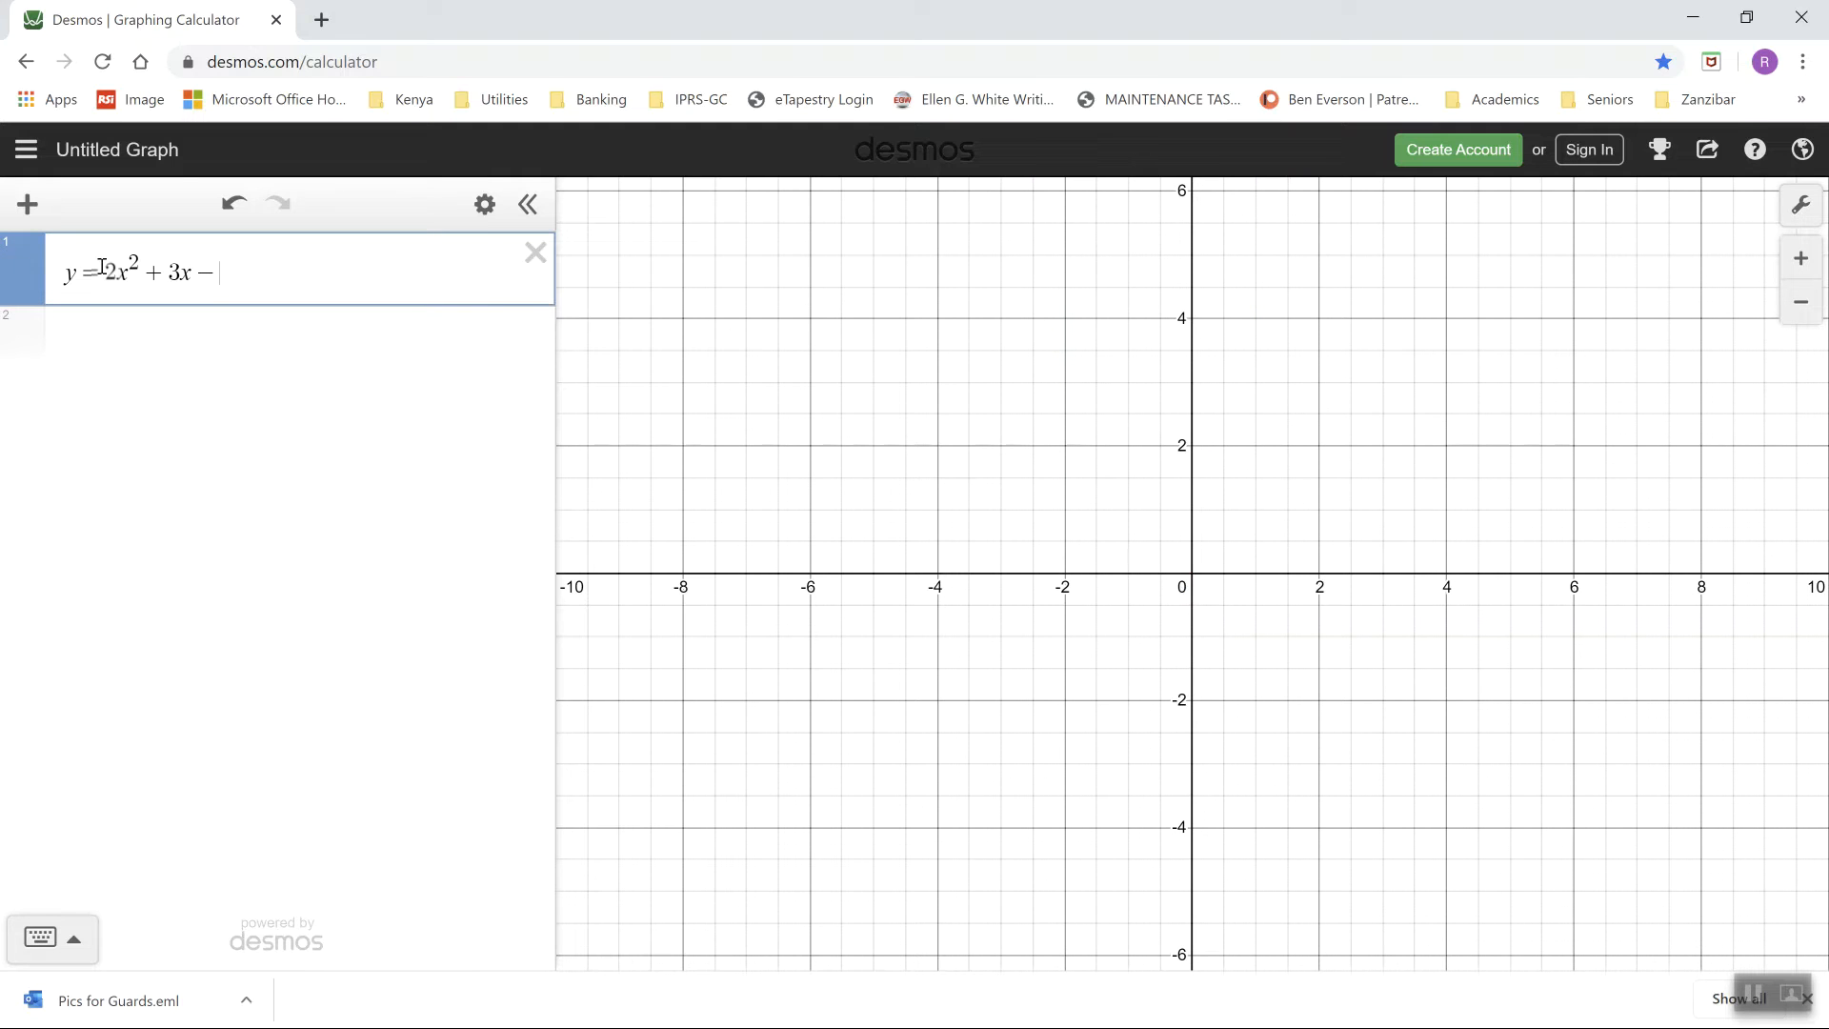
type("1")
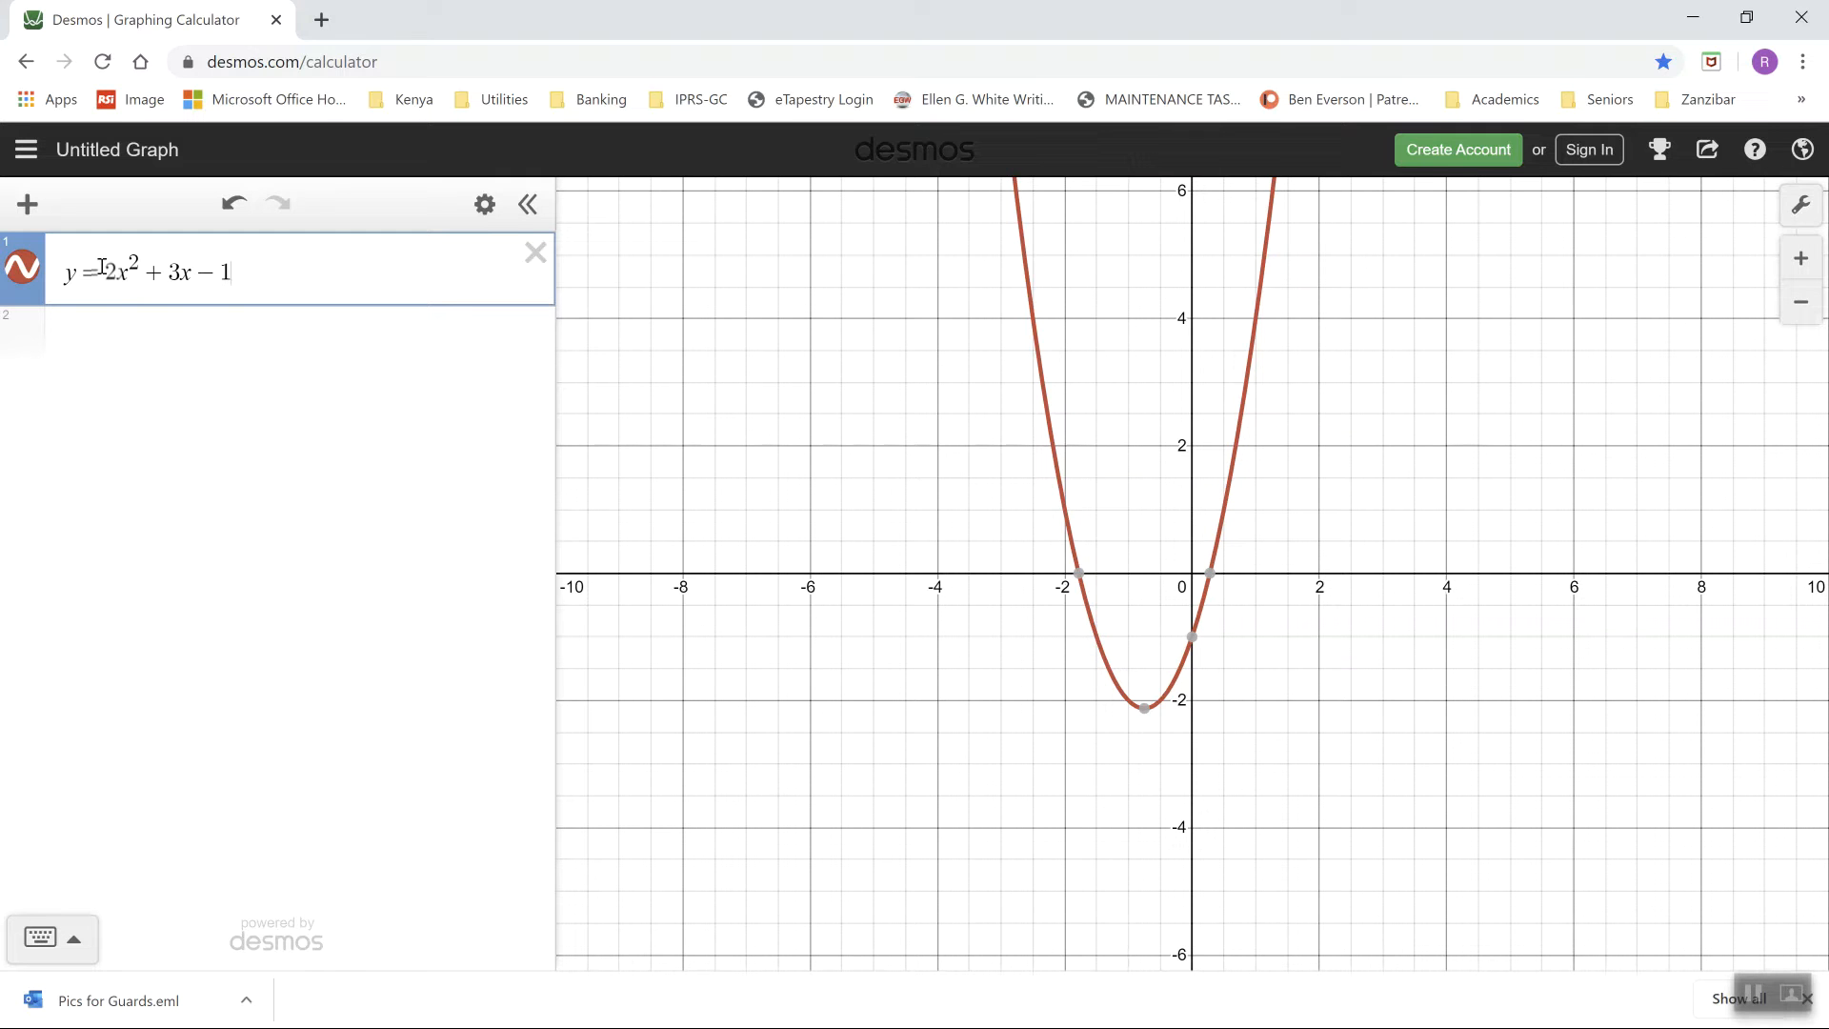
key("BackSpace")
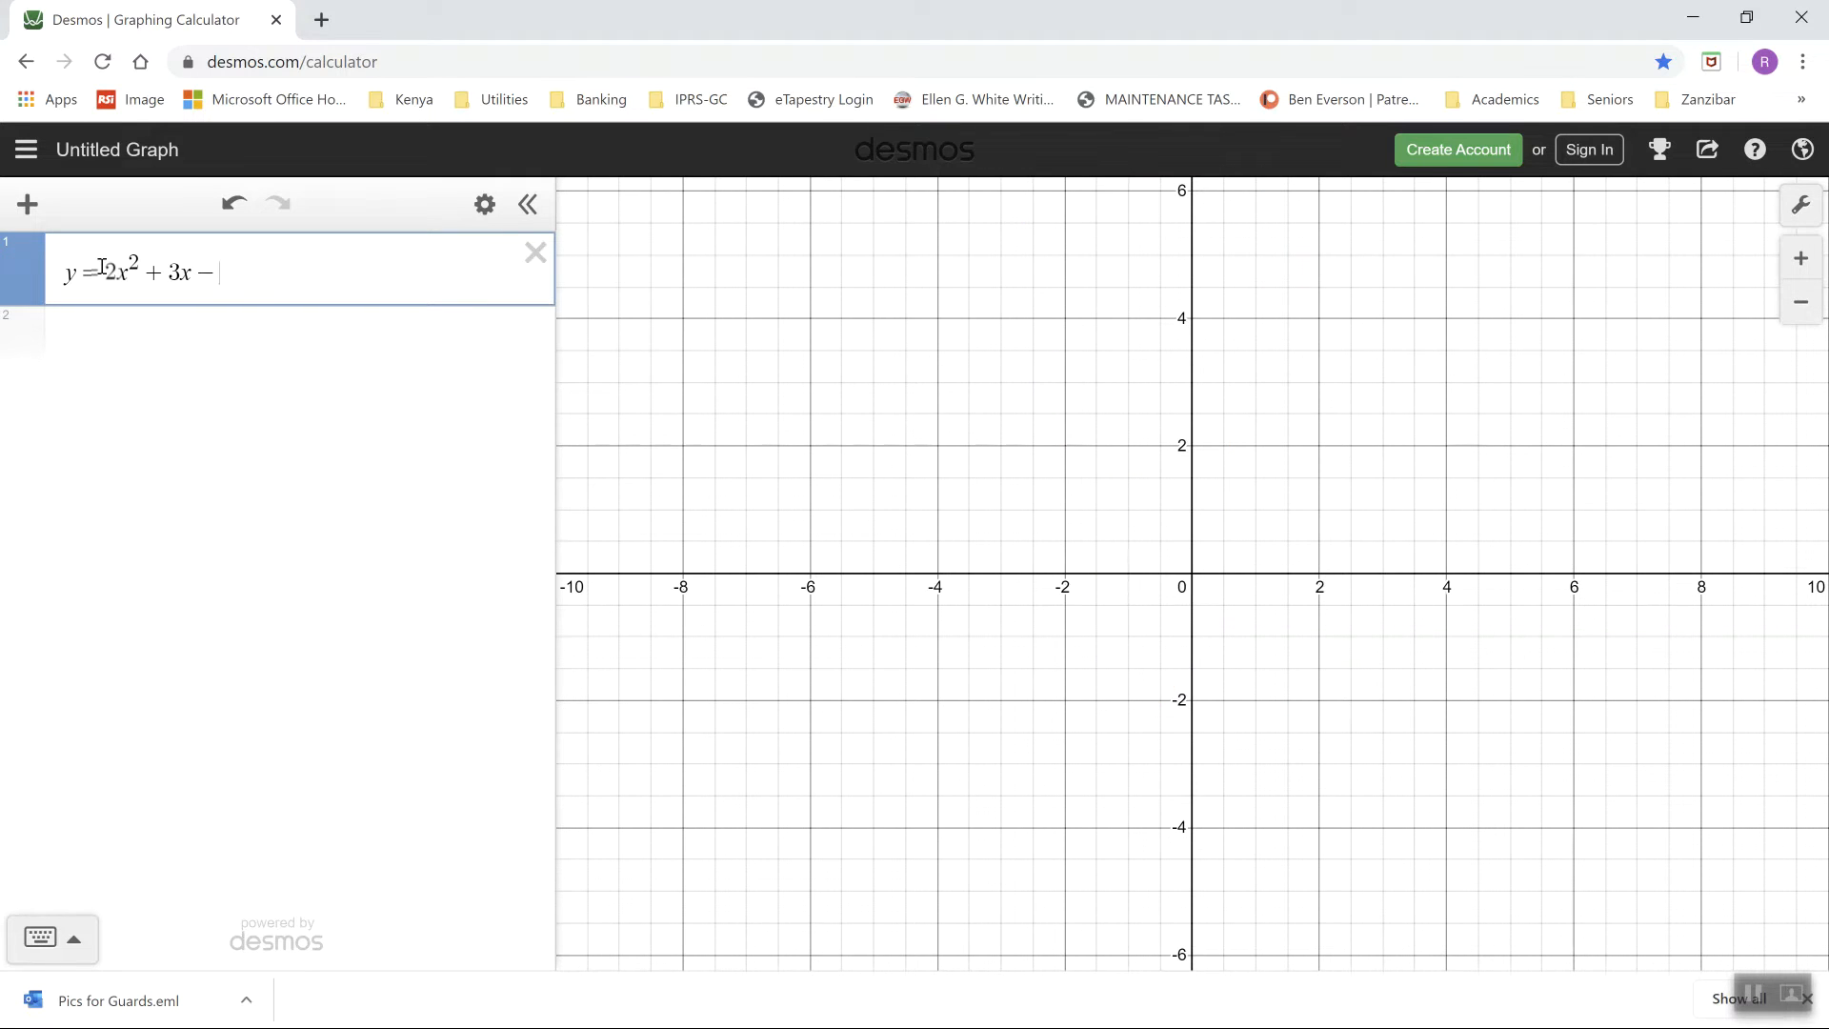
type("5")
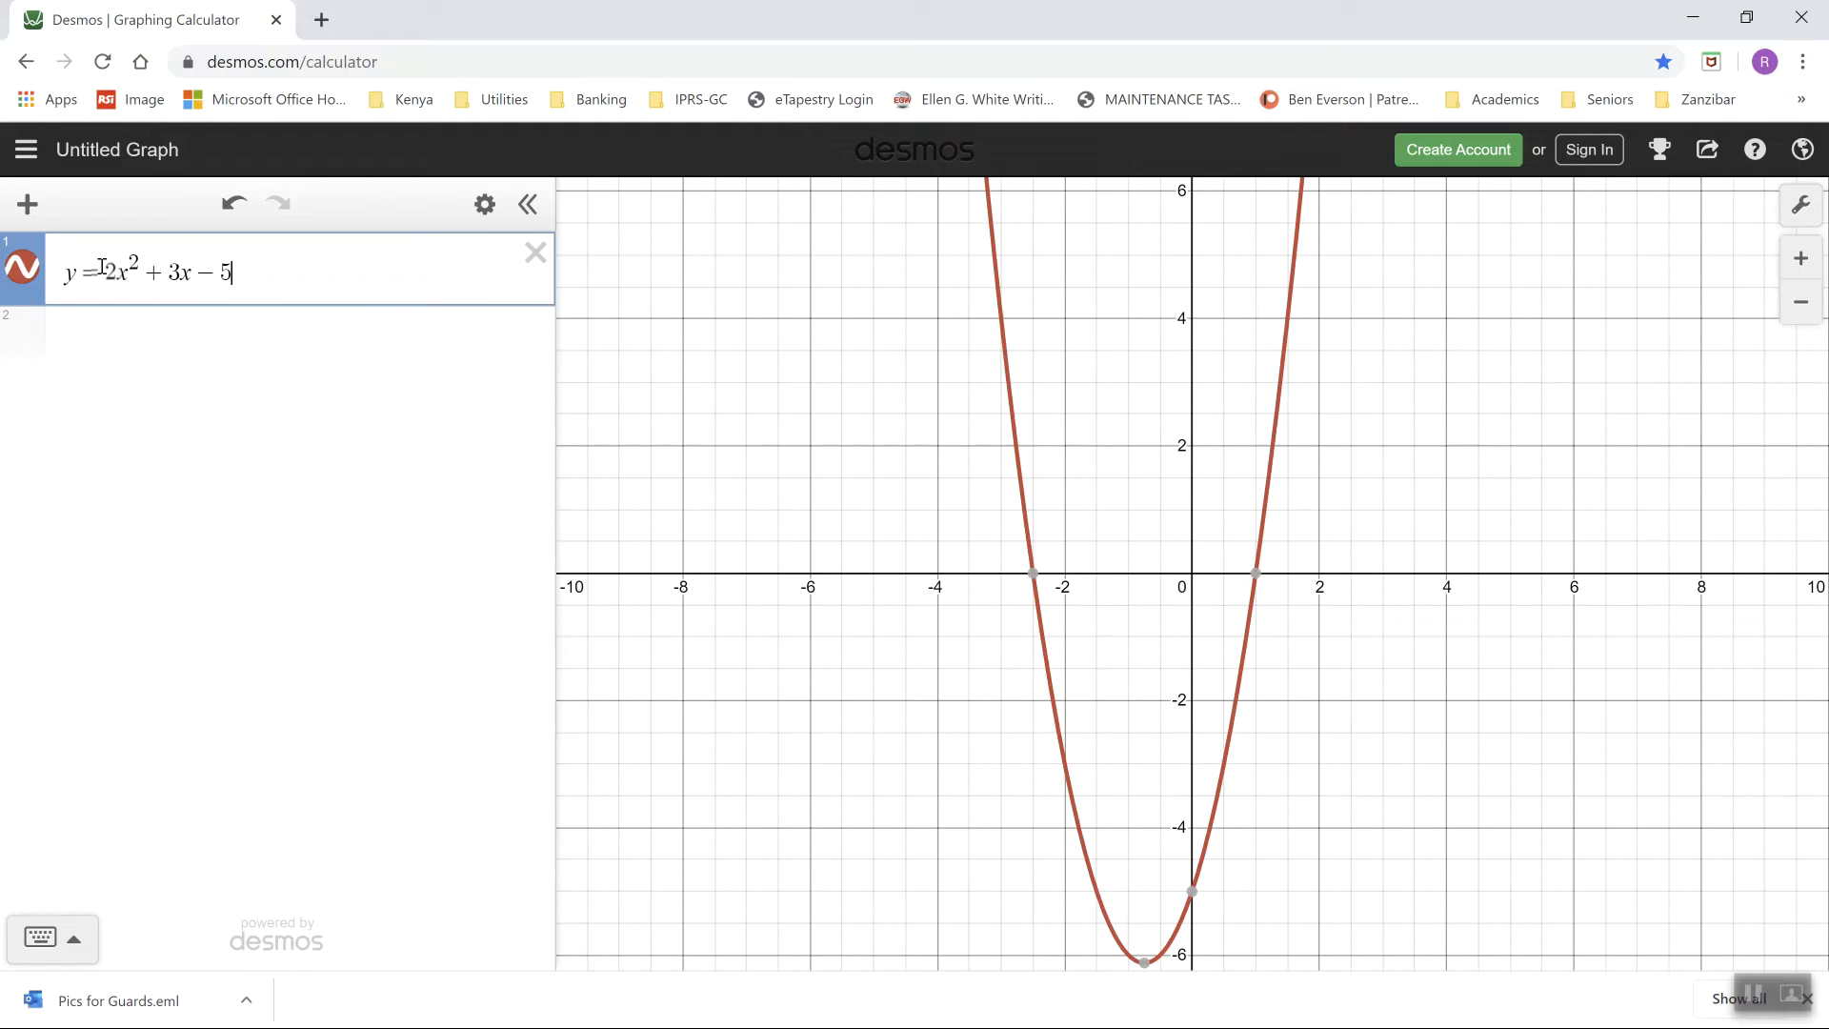
Change the end of the quadratic so the equation reads y = 2x^2 + 4x - 2.
key("BackSpace")
key("BackSpace")
key("BackSpace")
key("BackSpace")
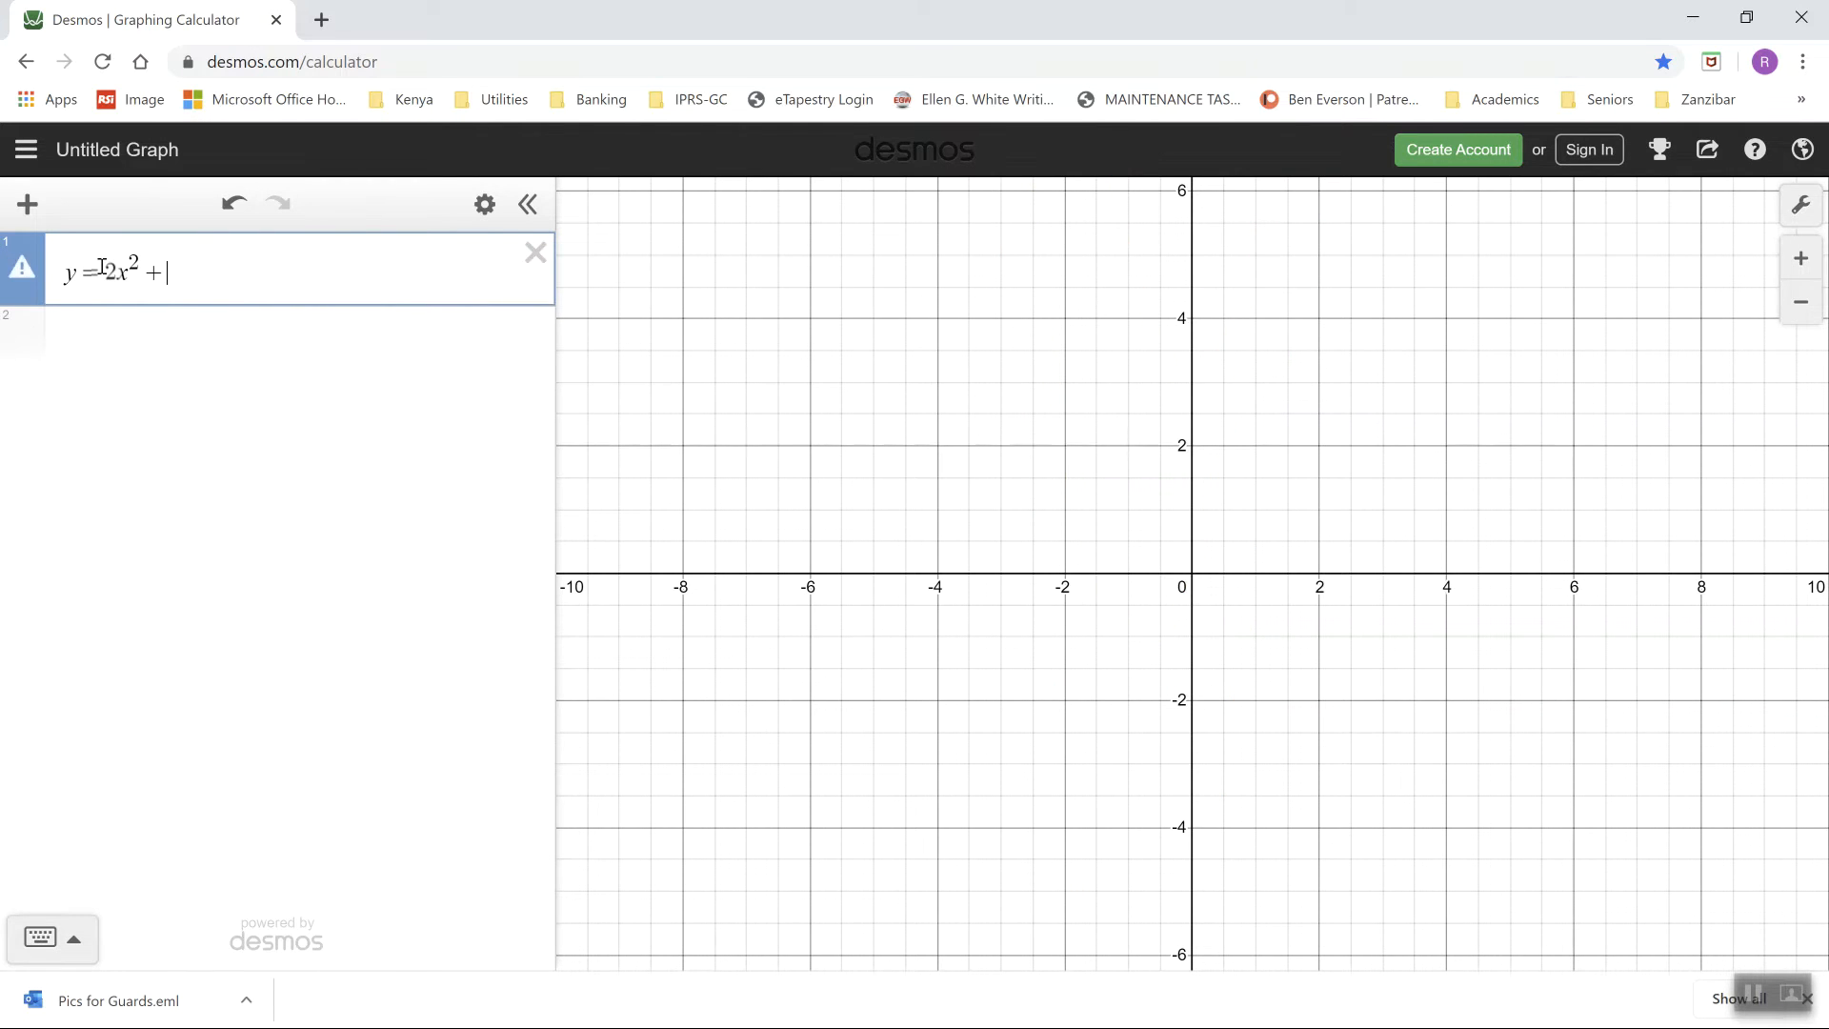
type("4x")
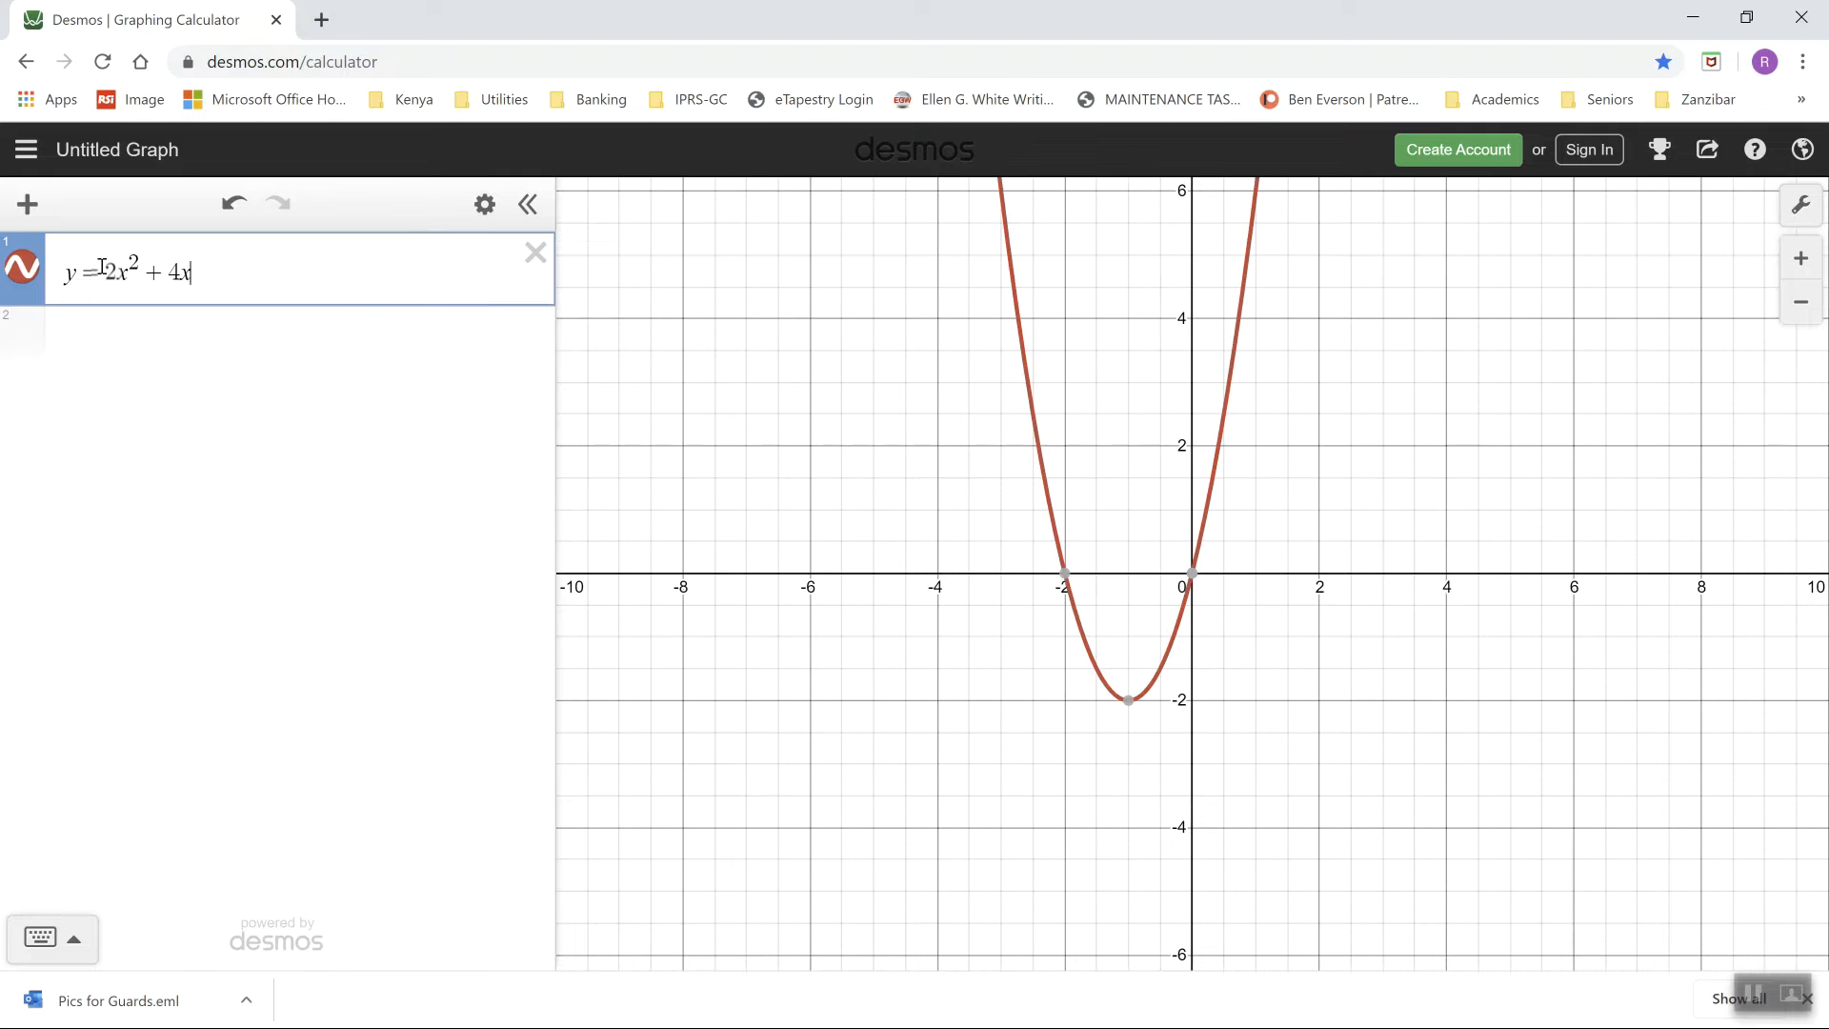
type("-")
key("BackSpace")
key("BackSpace")
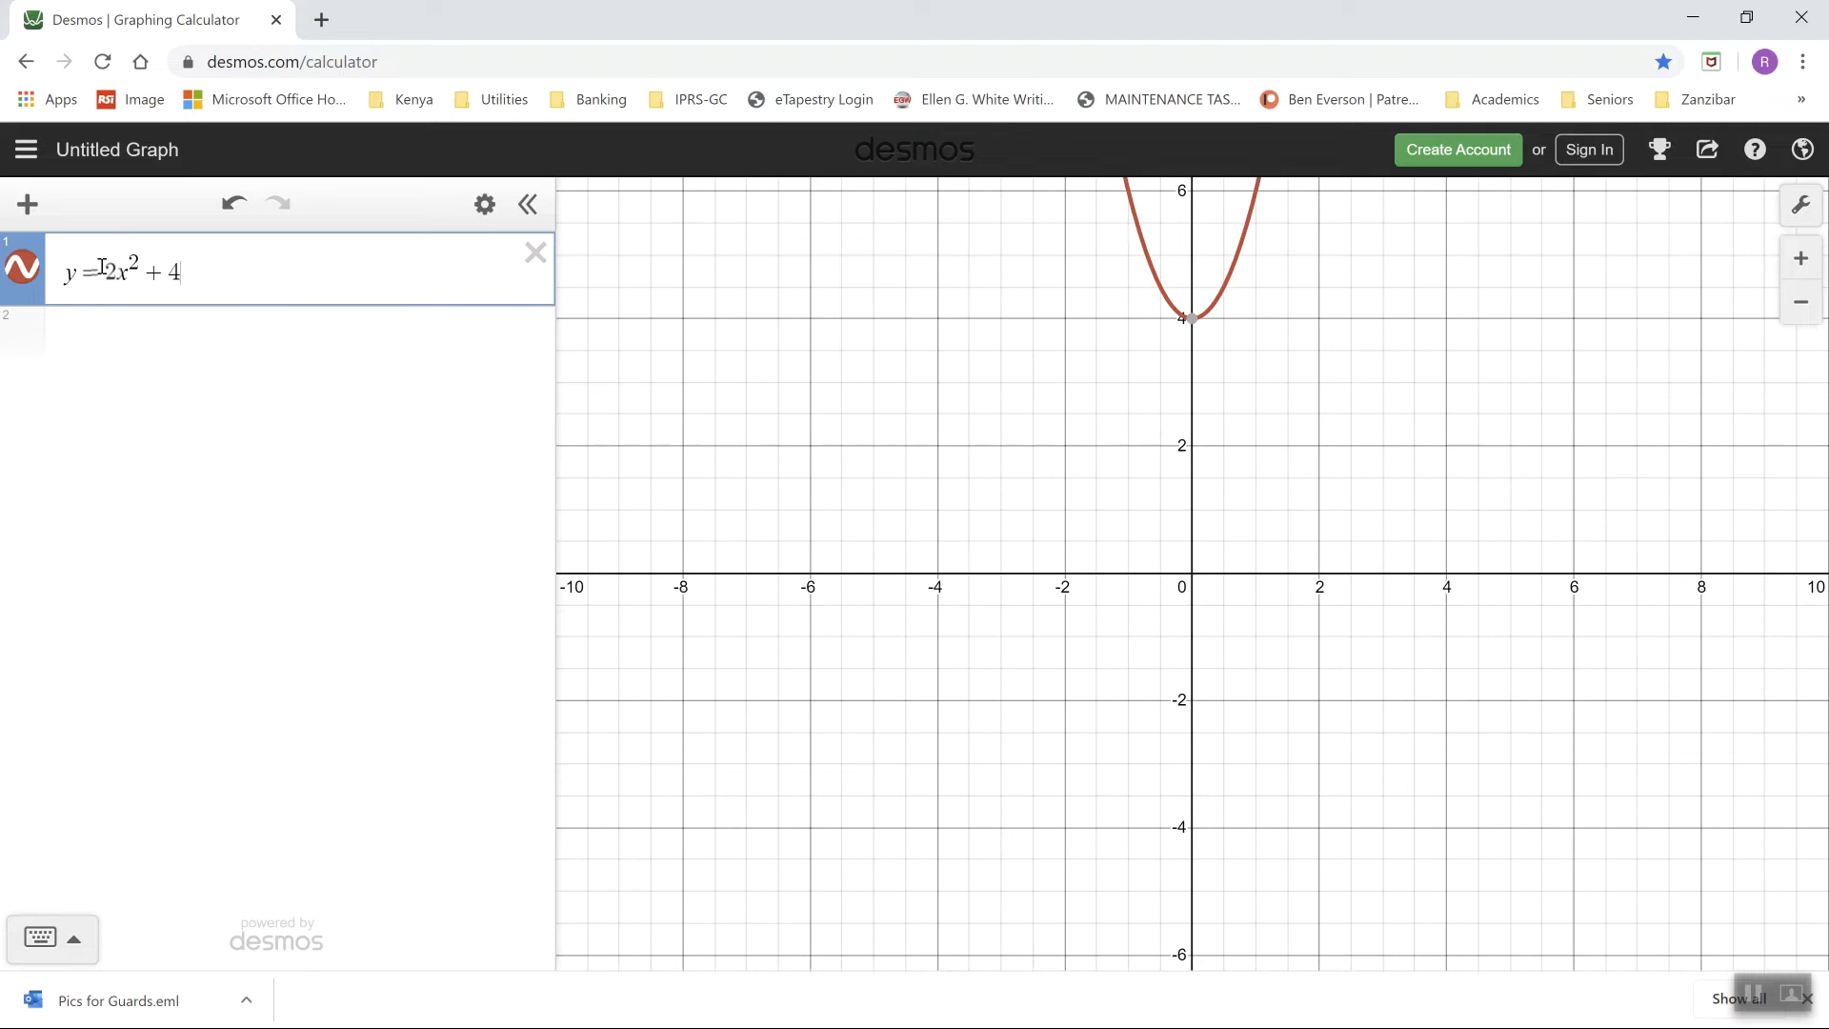
type("x-")
type("2")
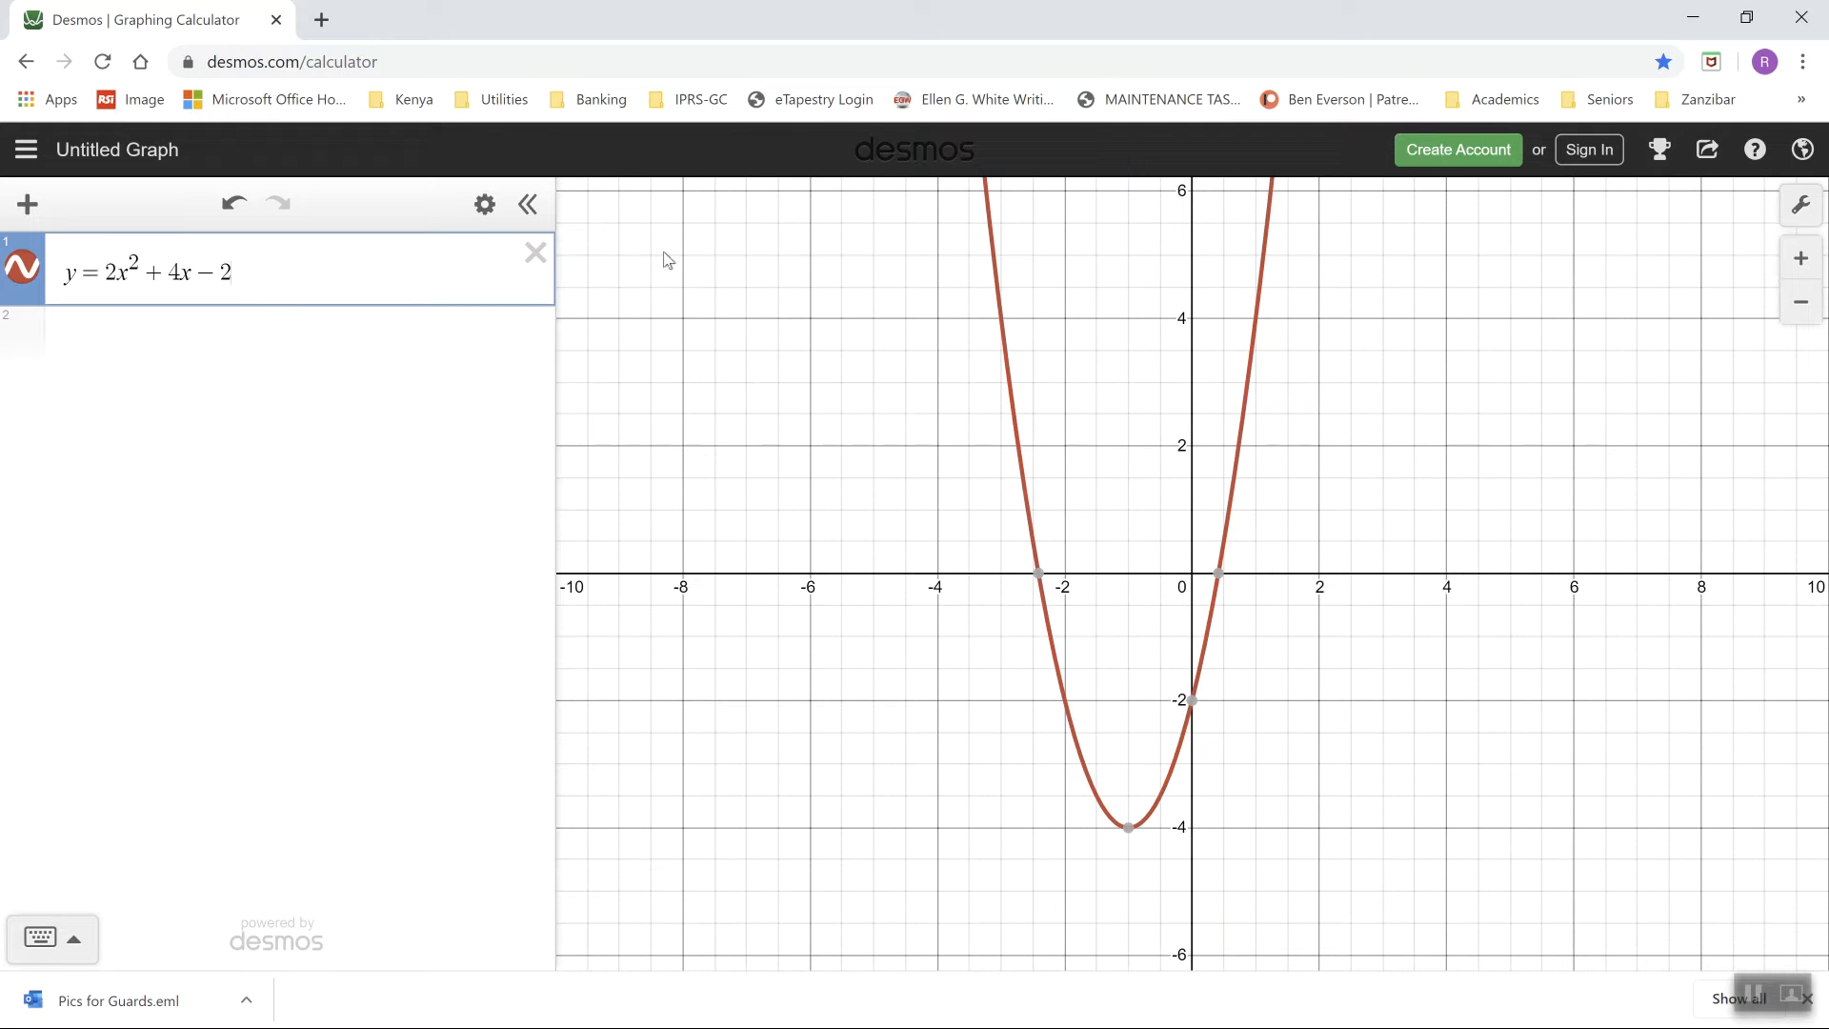
Graph the parabola's axis of symmetry, x = -1, in the second expression line.
scroll(1120, 536, "down", 2)
scroll(1120, 539, "down", 4)
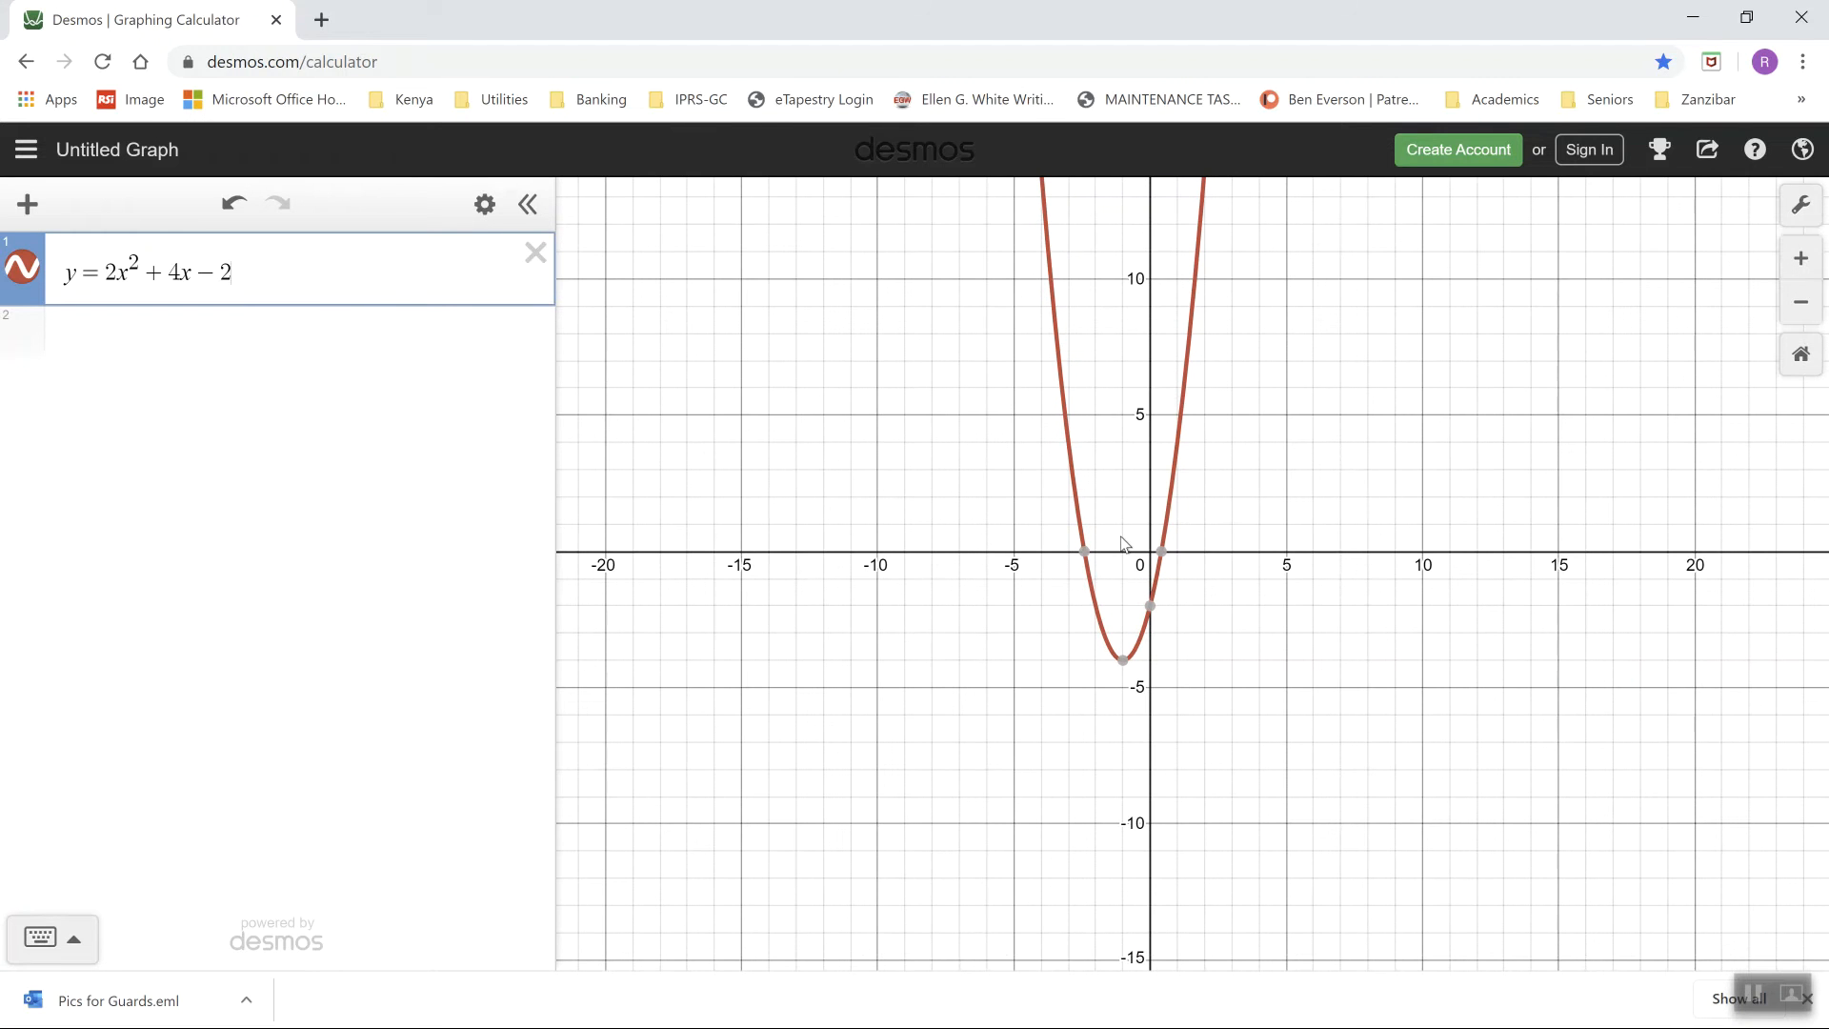
scroll(1121, 542, "up", 5)
scroll(1118, 541, "up", 3)
scroll(1109, 533, "down", 3)
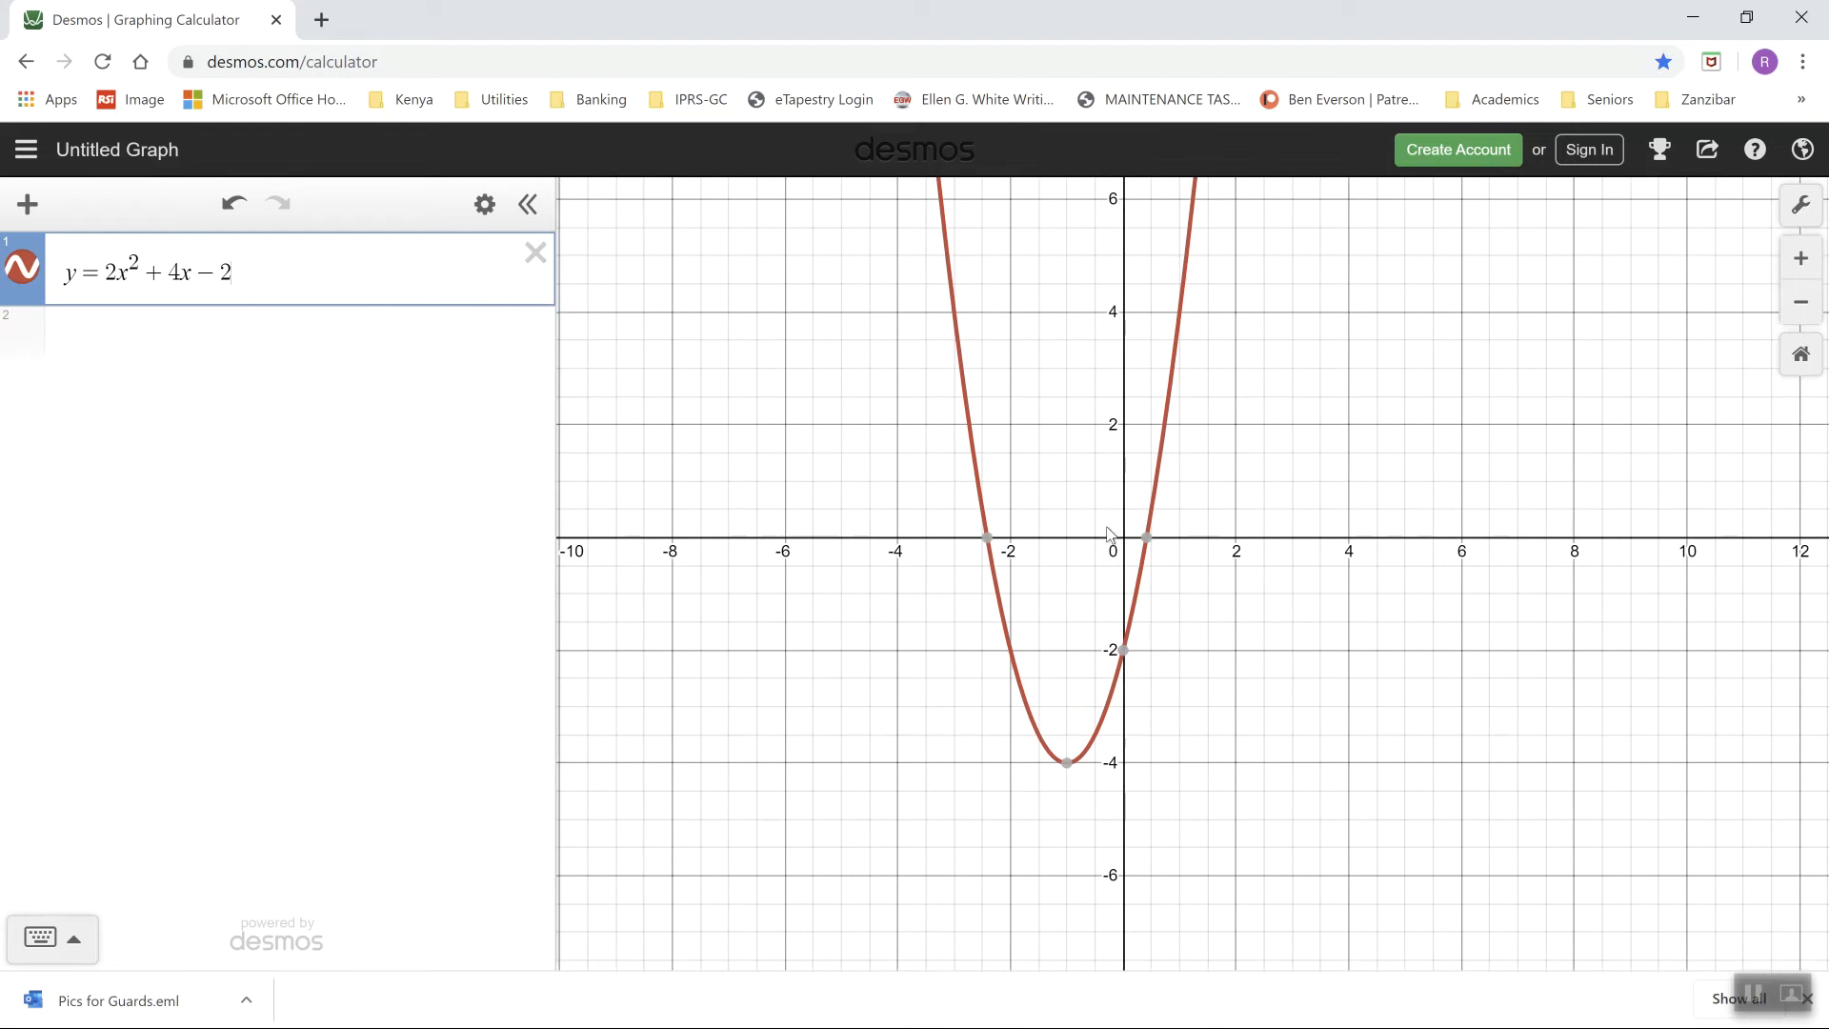
left_click(91, 338)
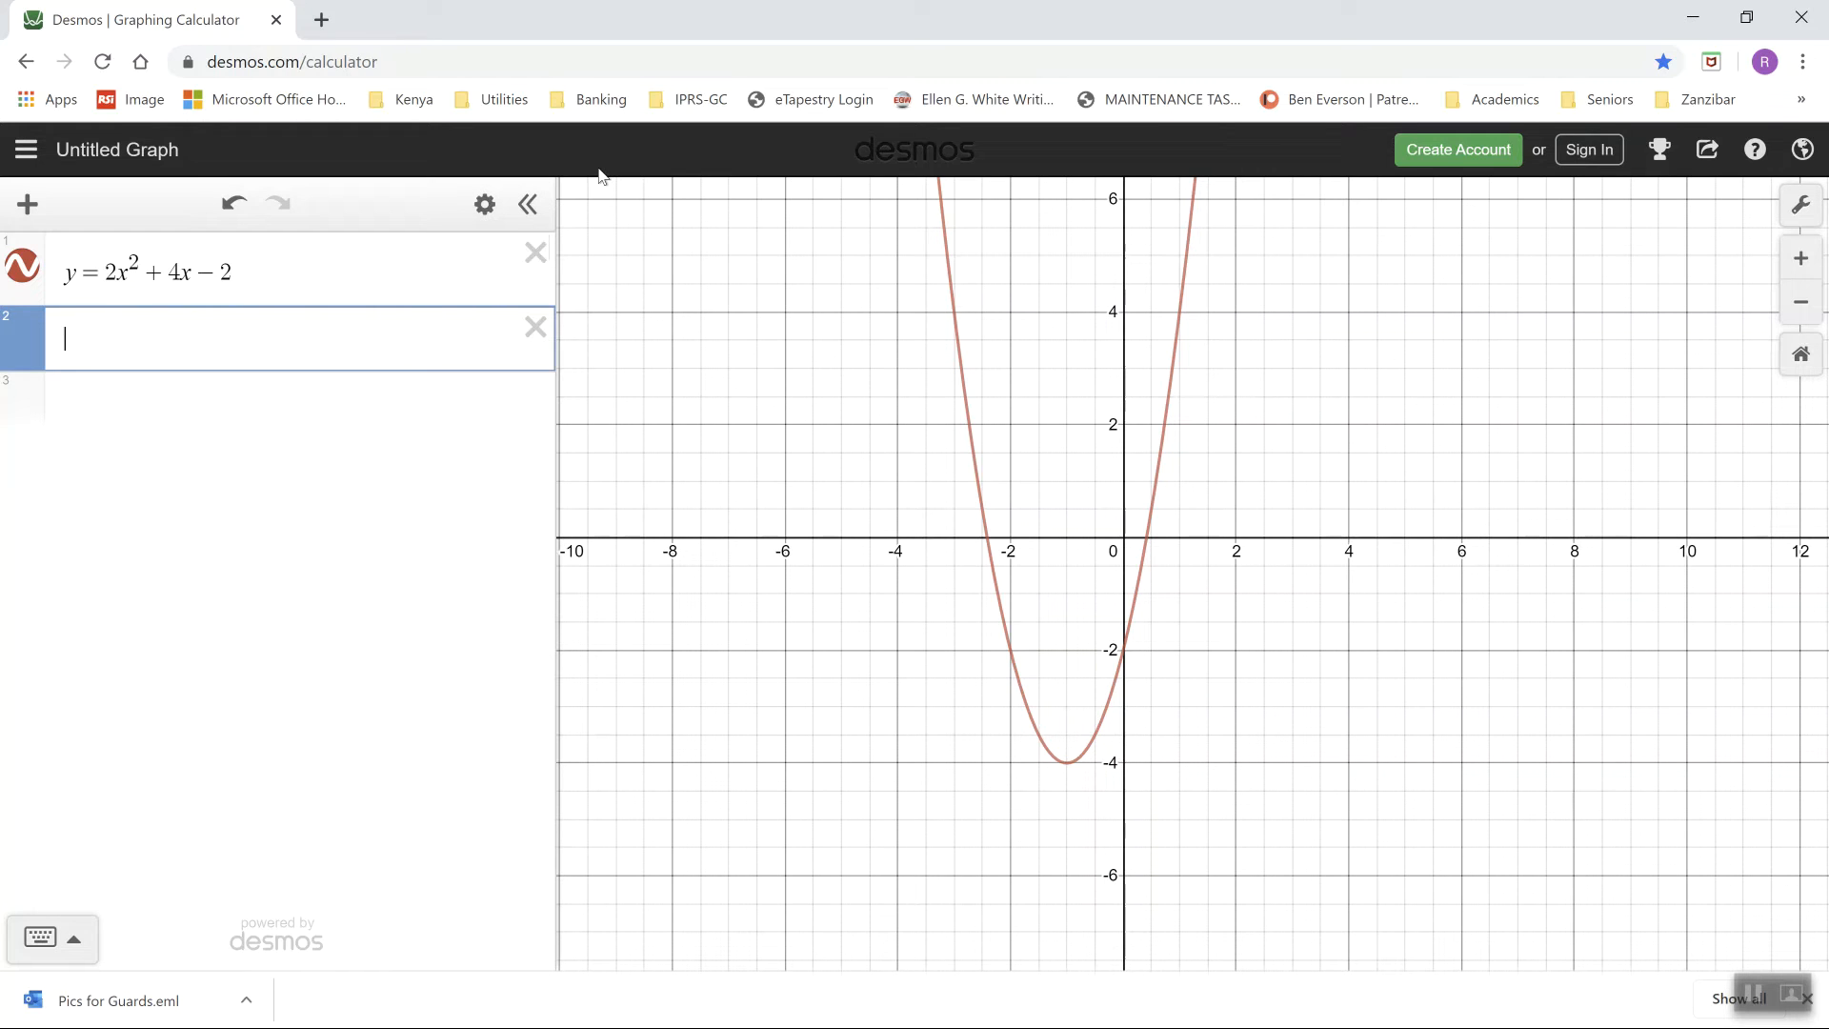
type("x = -1")
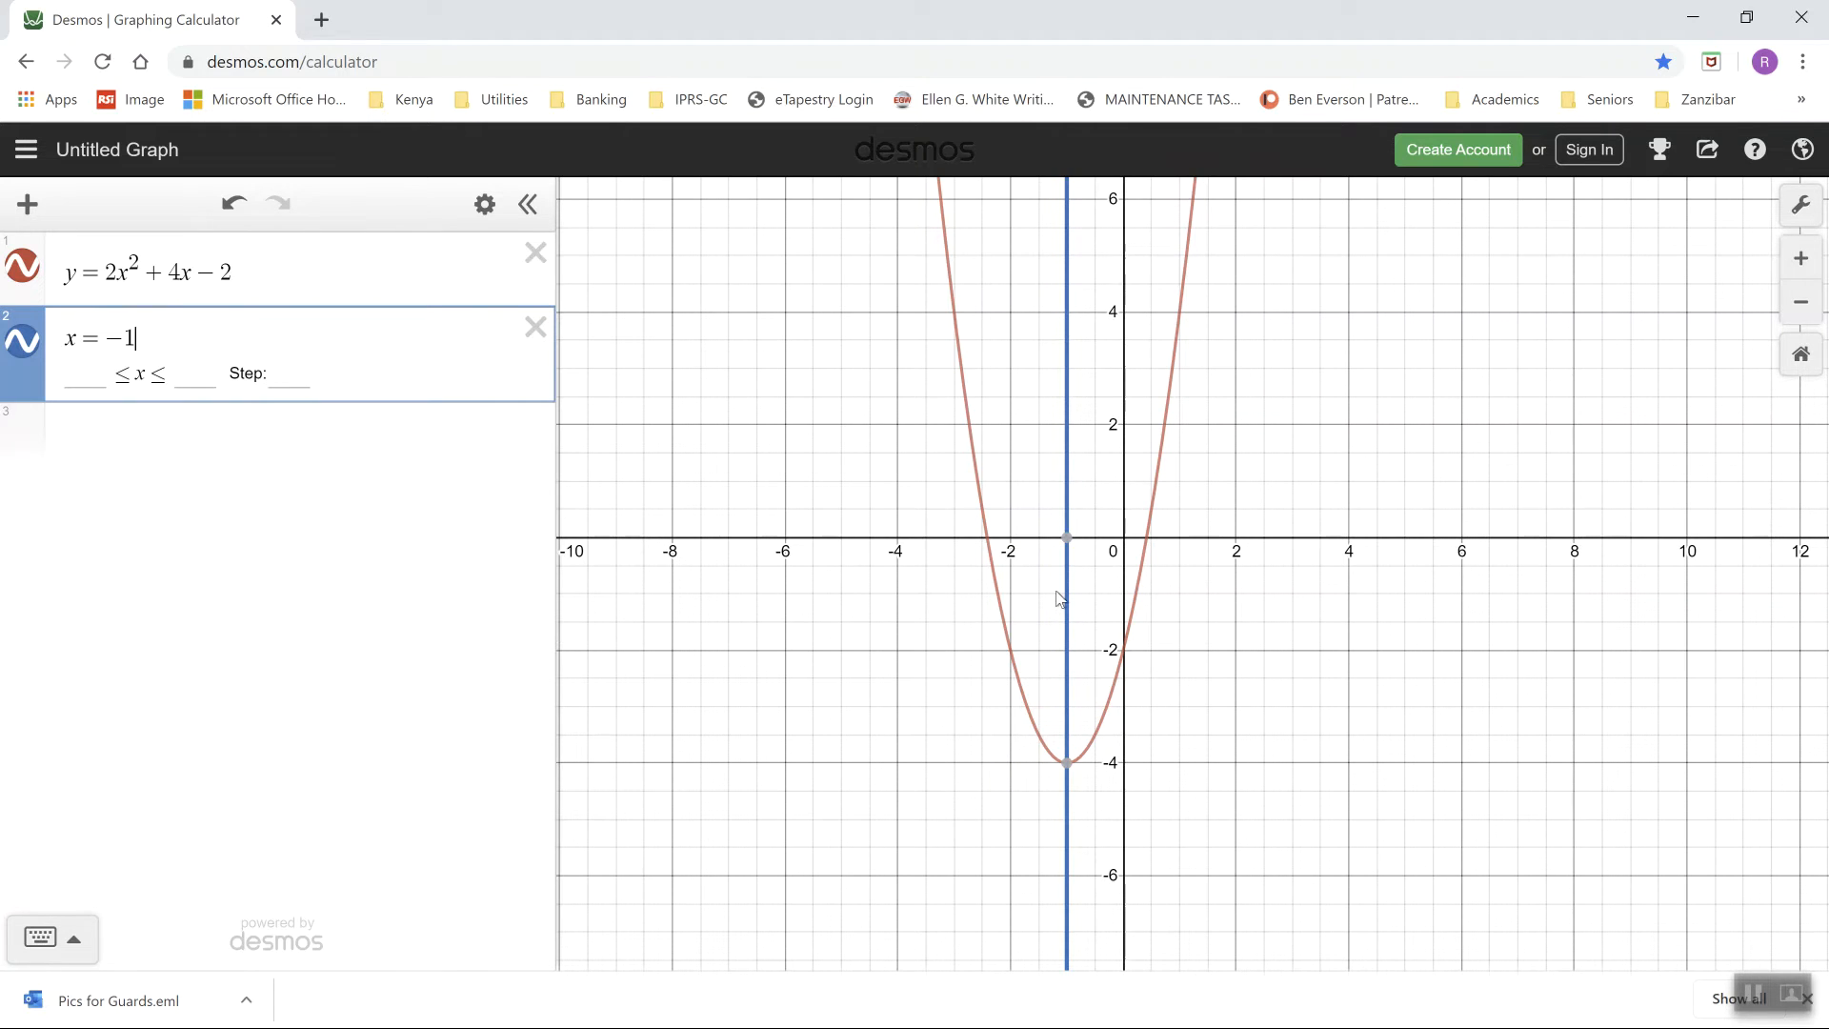
Inspect the coordinates of the parabola's vertex, both x-intercepts and its y-intercept on the graph.
scroll(1060, 597, "up", 3)
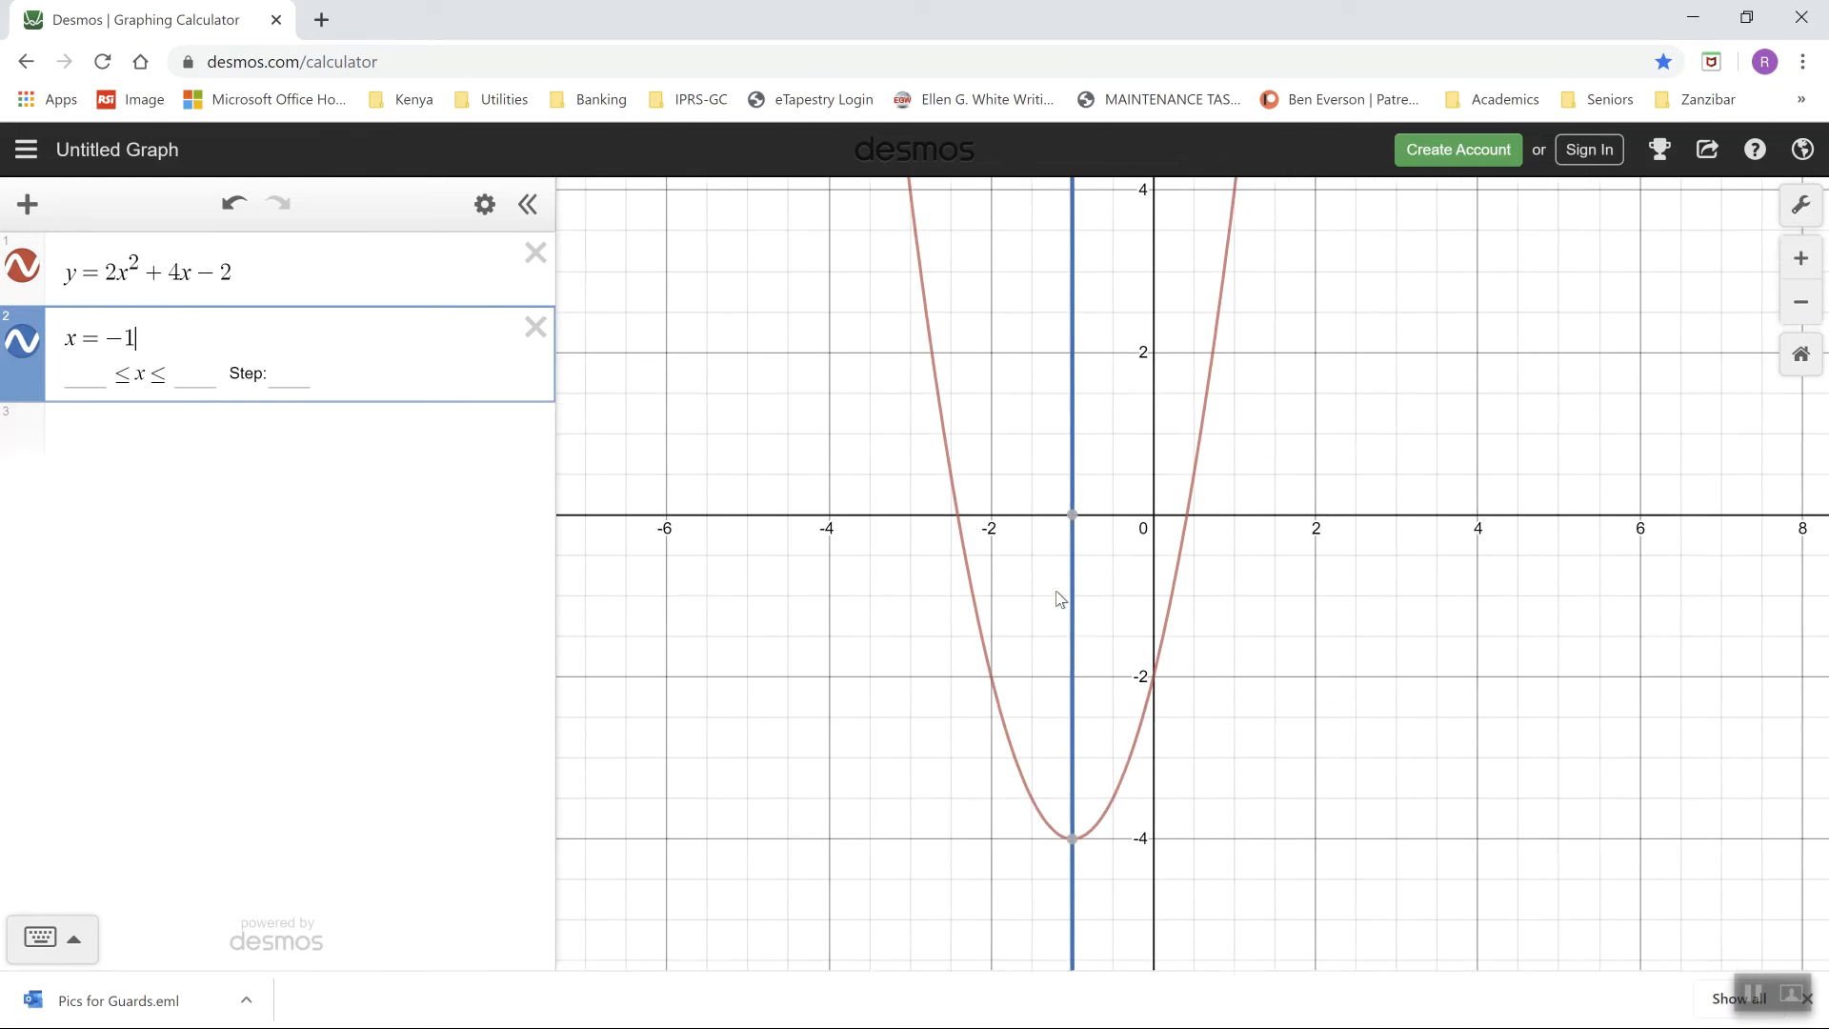
left_click_drag(1279, 744, 1399, 541)
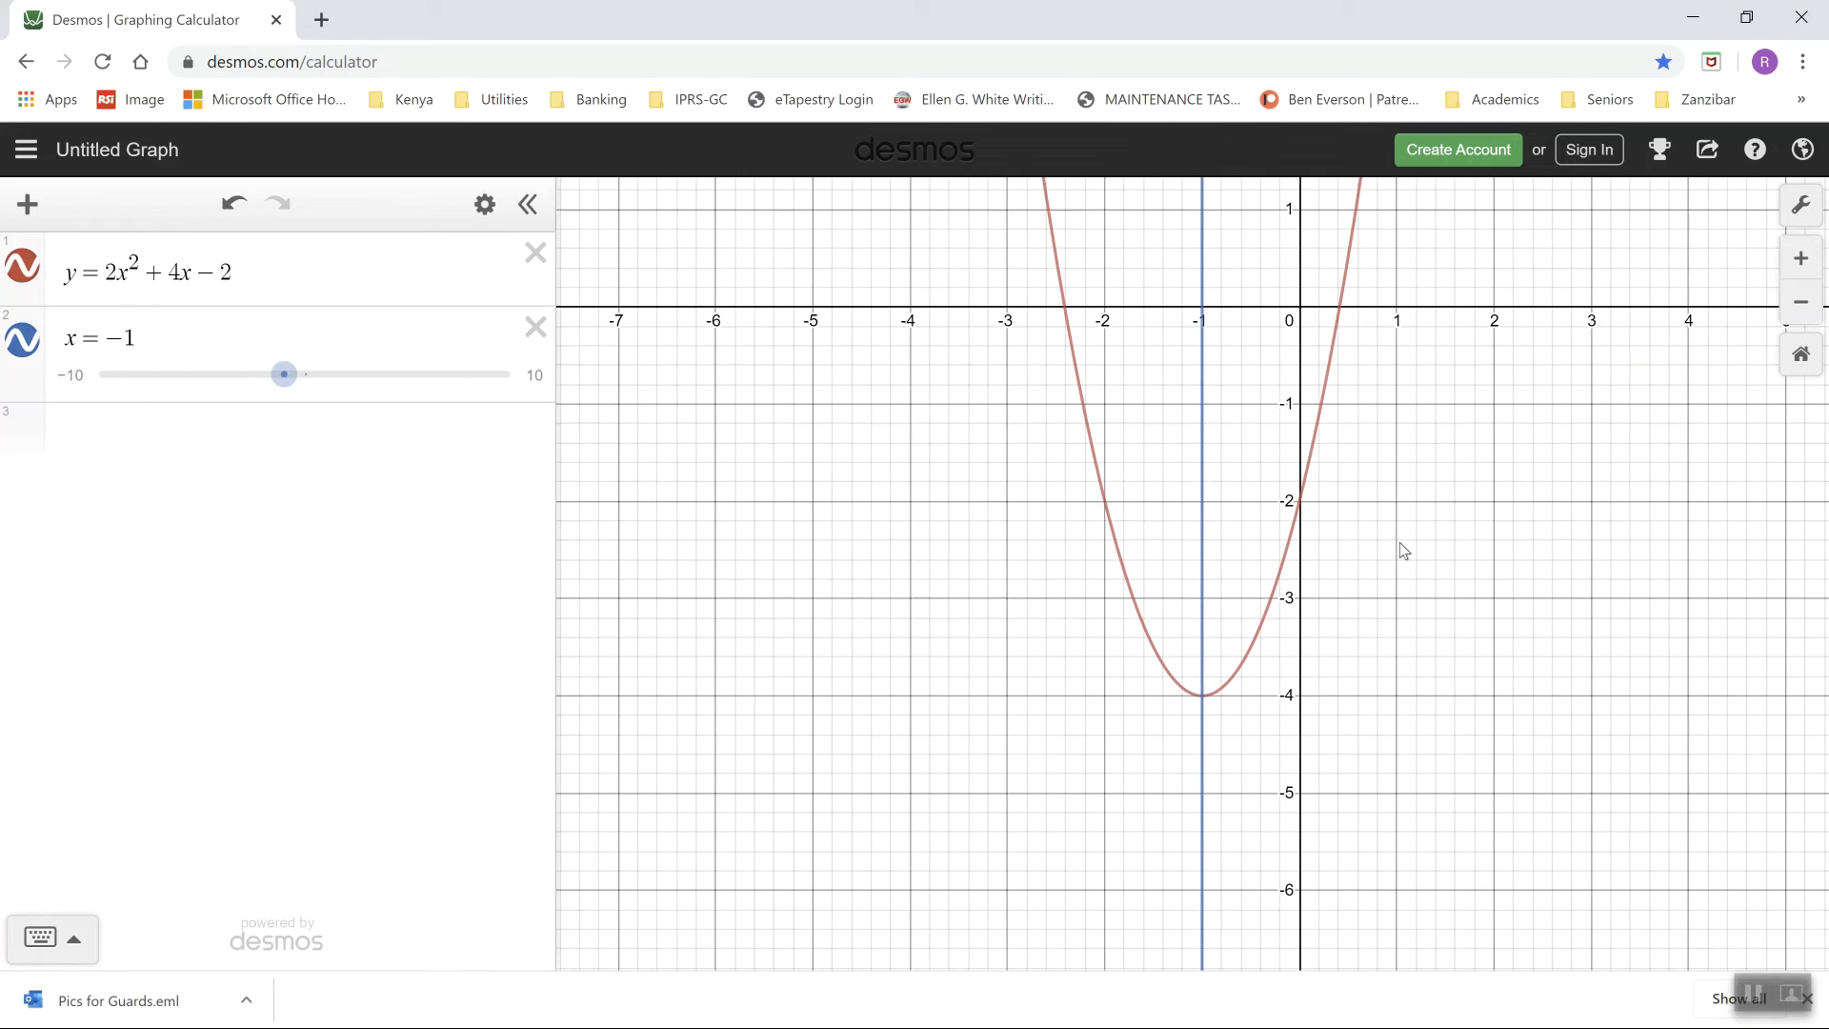
left_click(1202, 698)
mouse_move(1202, 703)
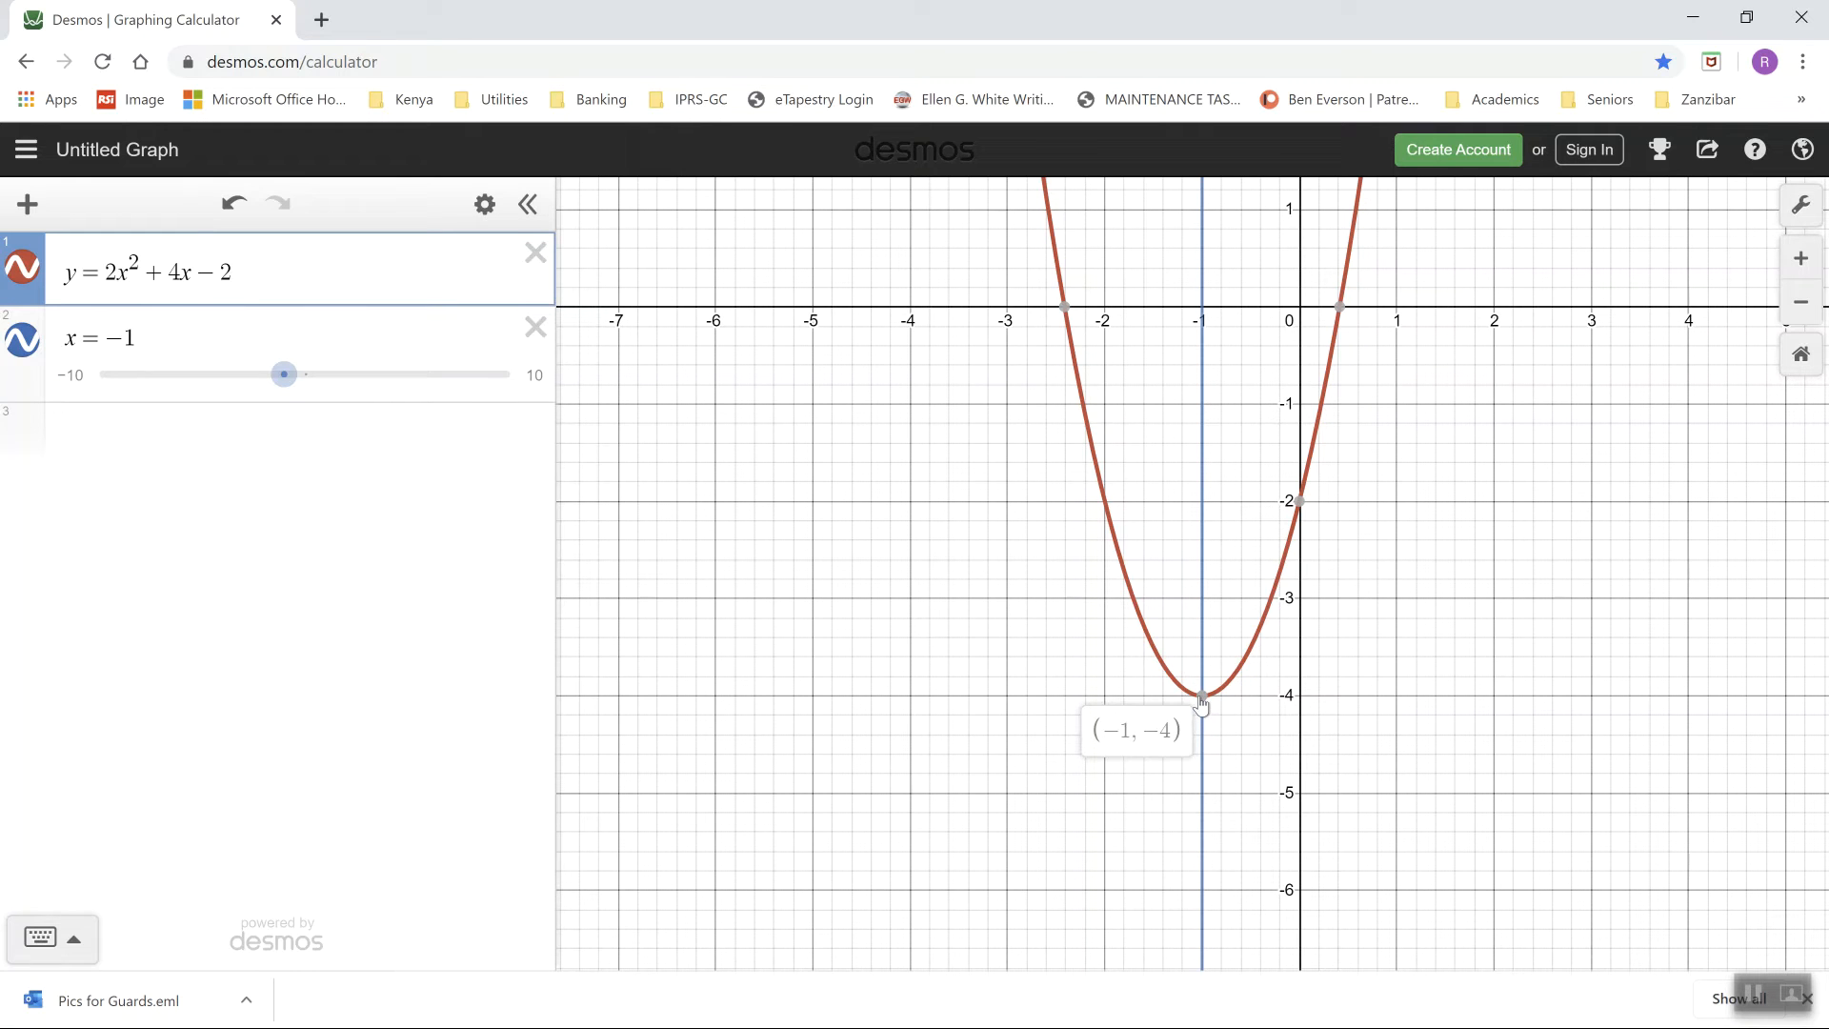
mouse_move(1065, 310)
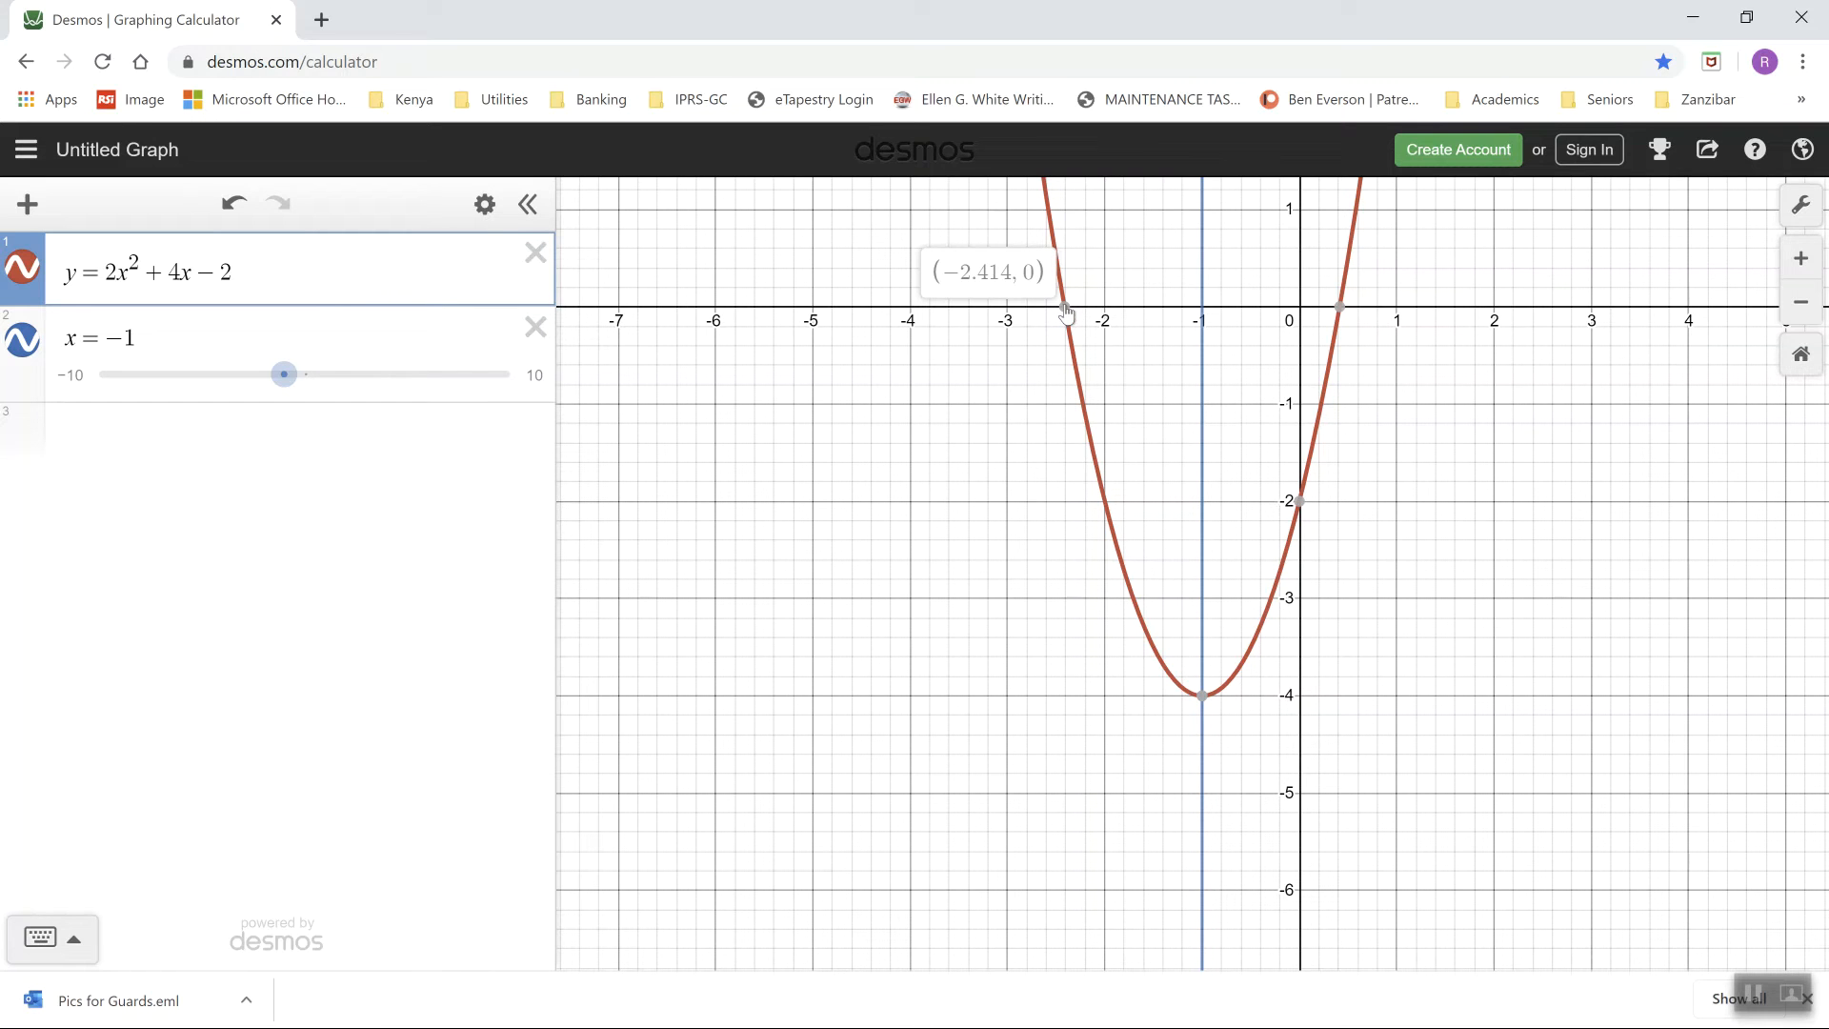
mouse_move(1342, 312)
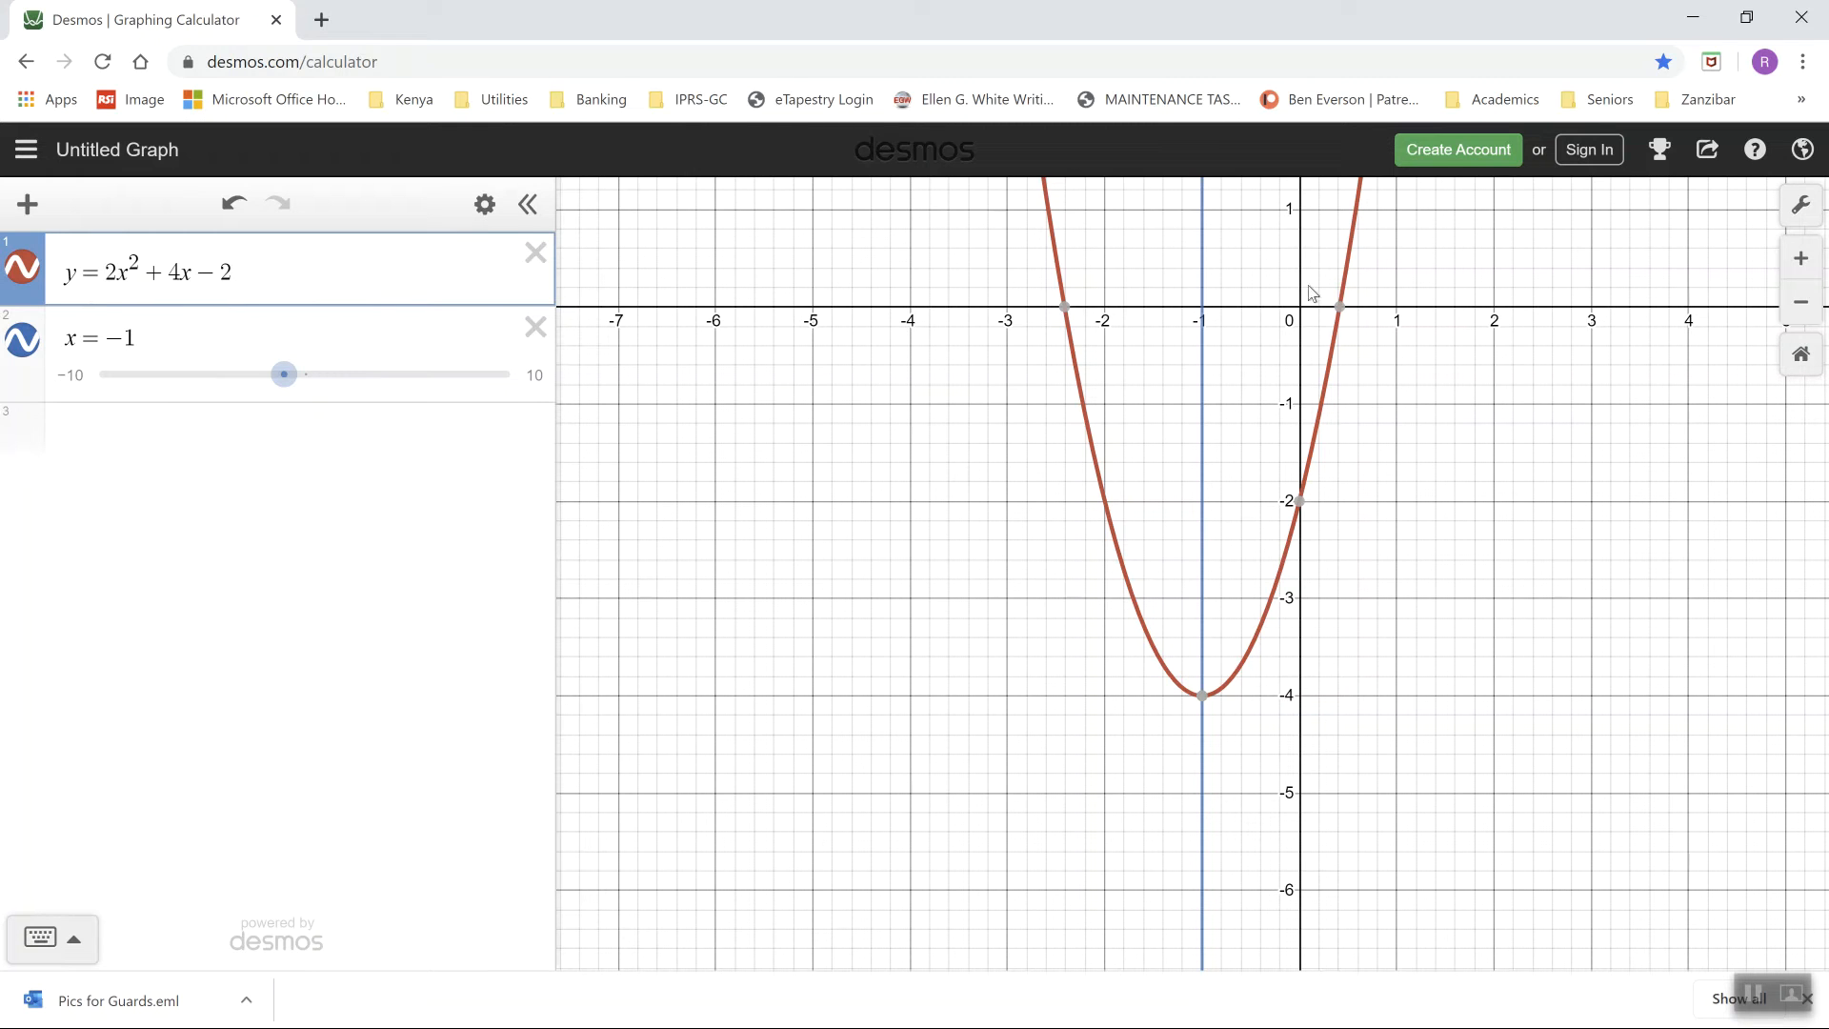
mouse_move(1300, 505)
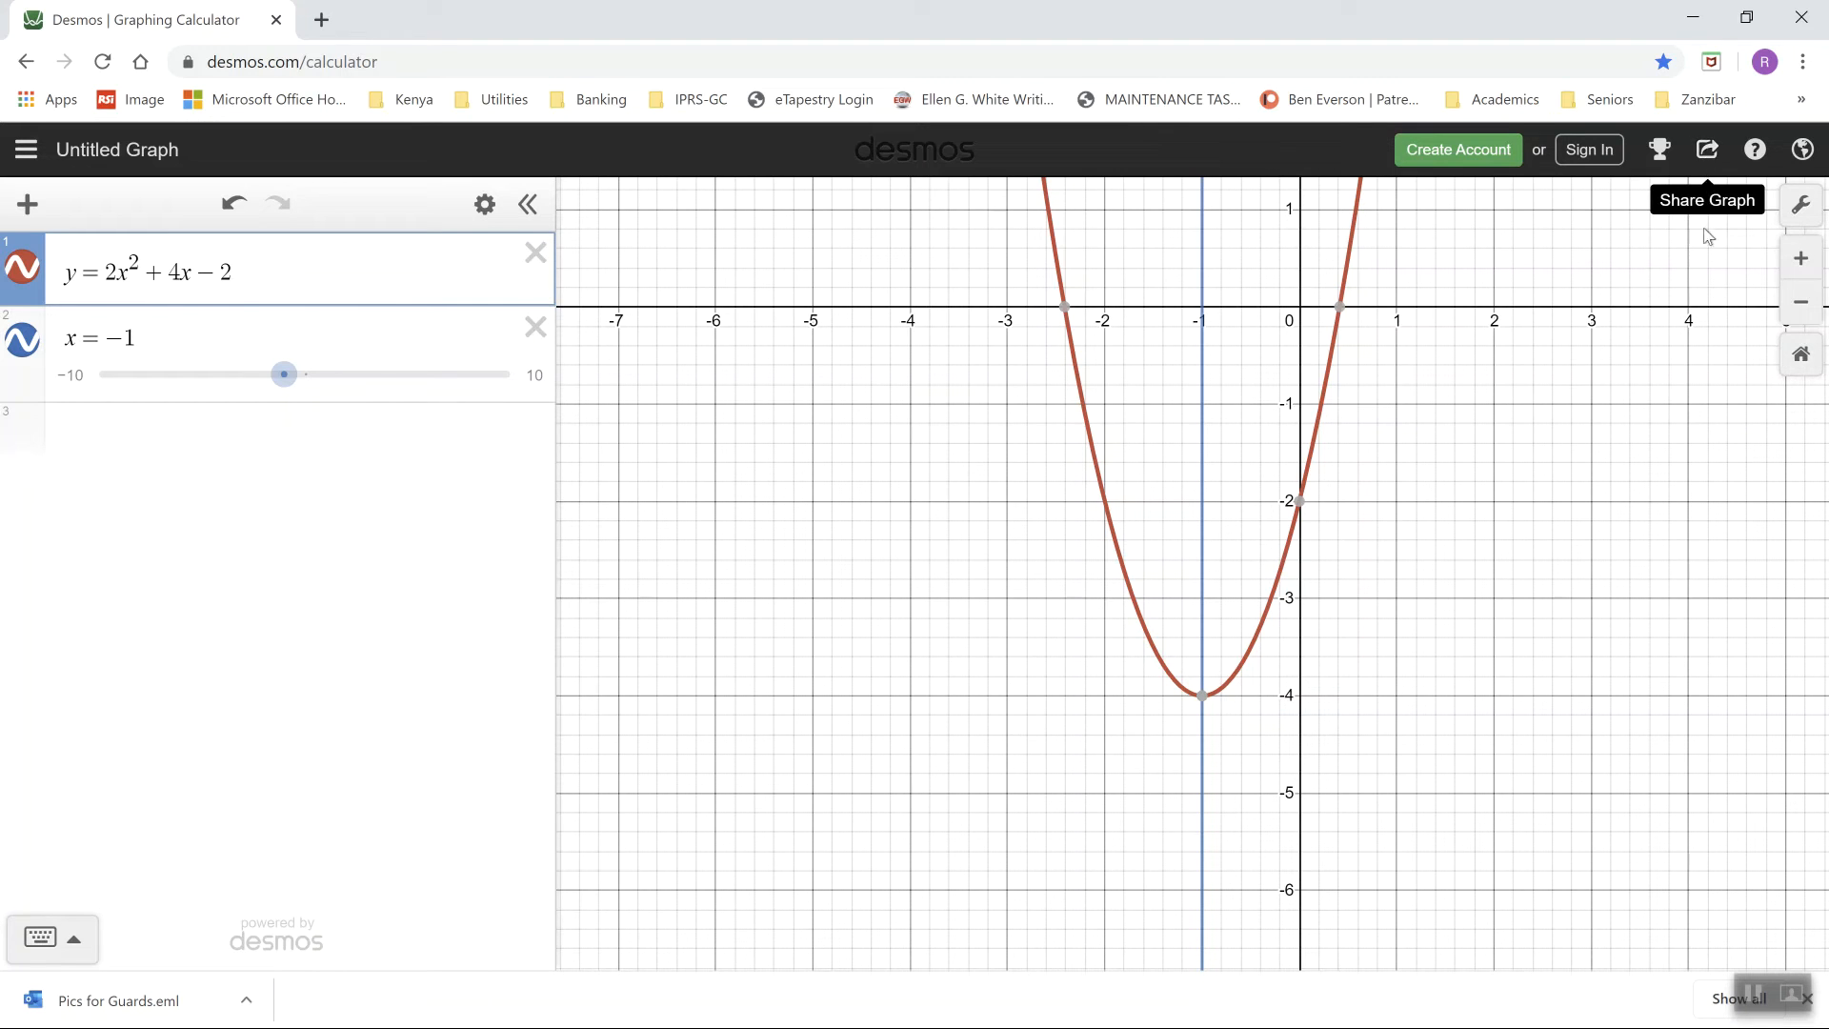
Open the image export for the graph and set the image size to Large Square.
left_click(1708, 155)
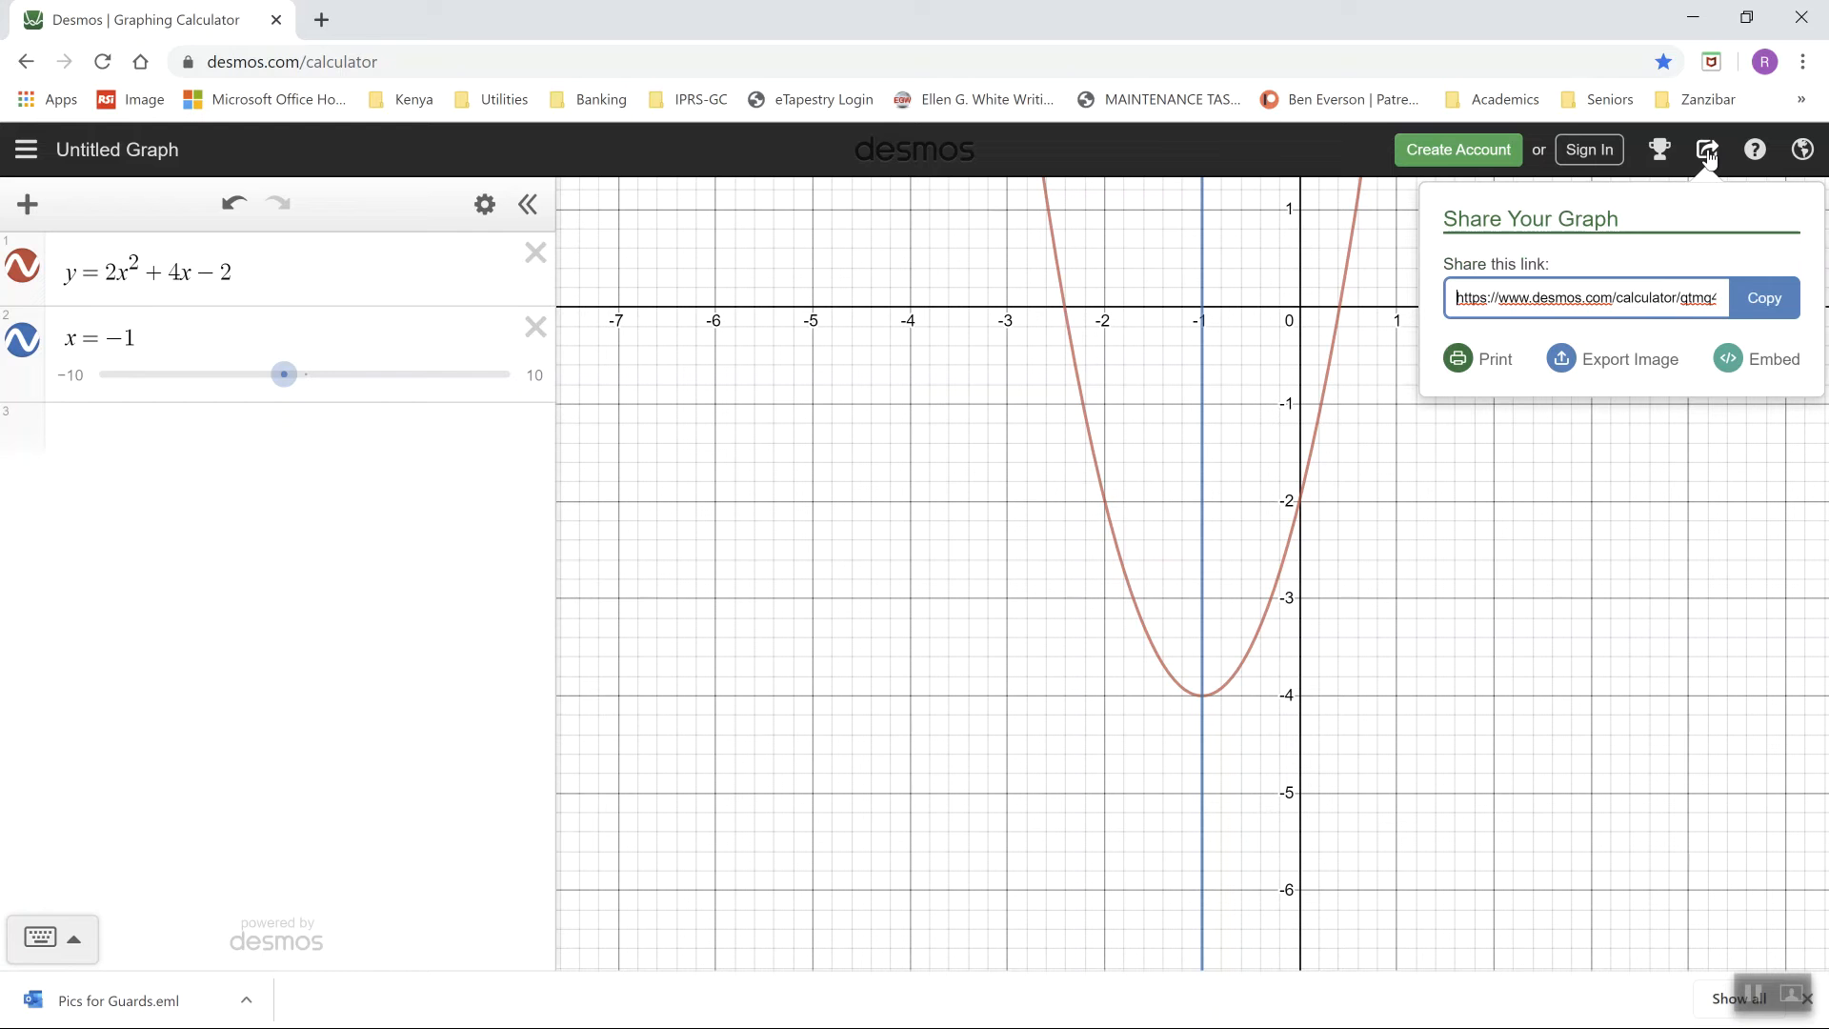
left_click(1616, 371)
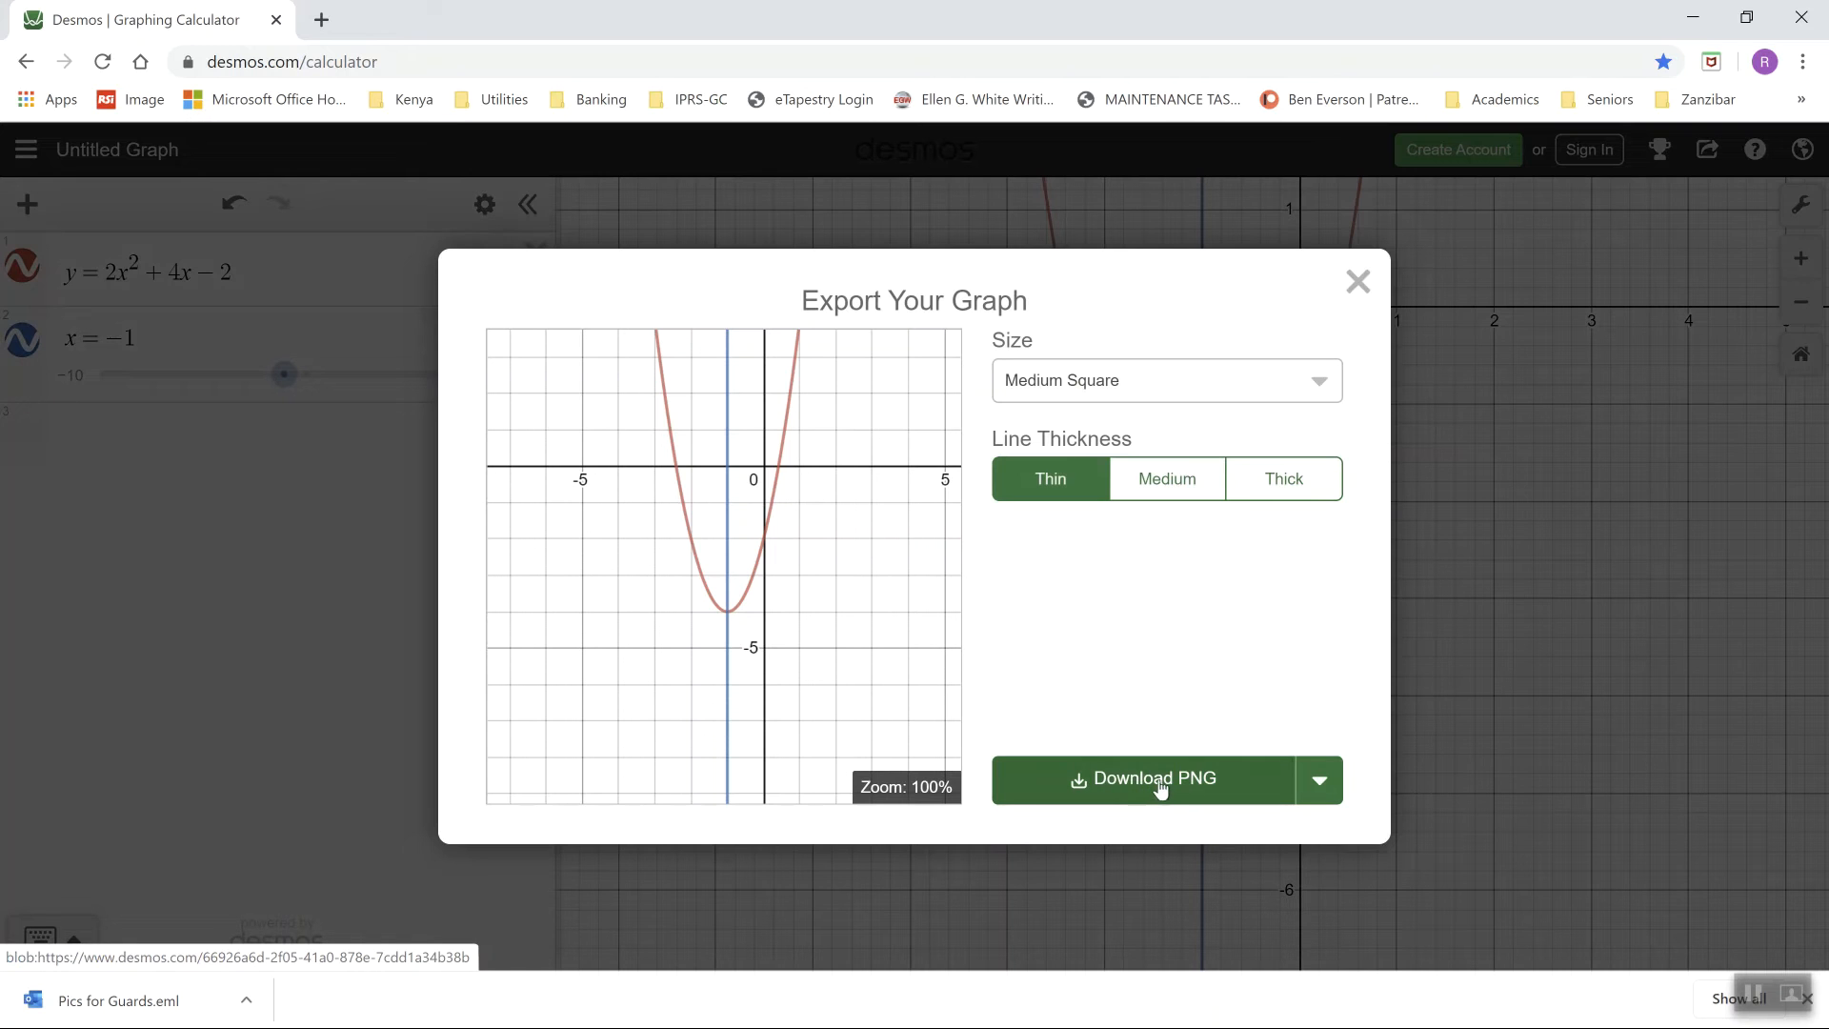
left_click(1320, 382)
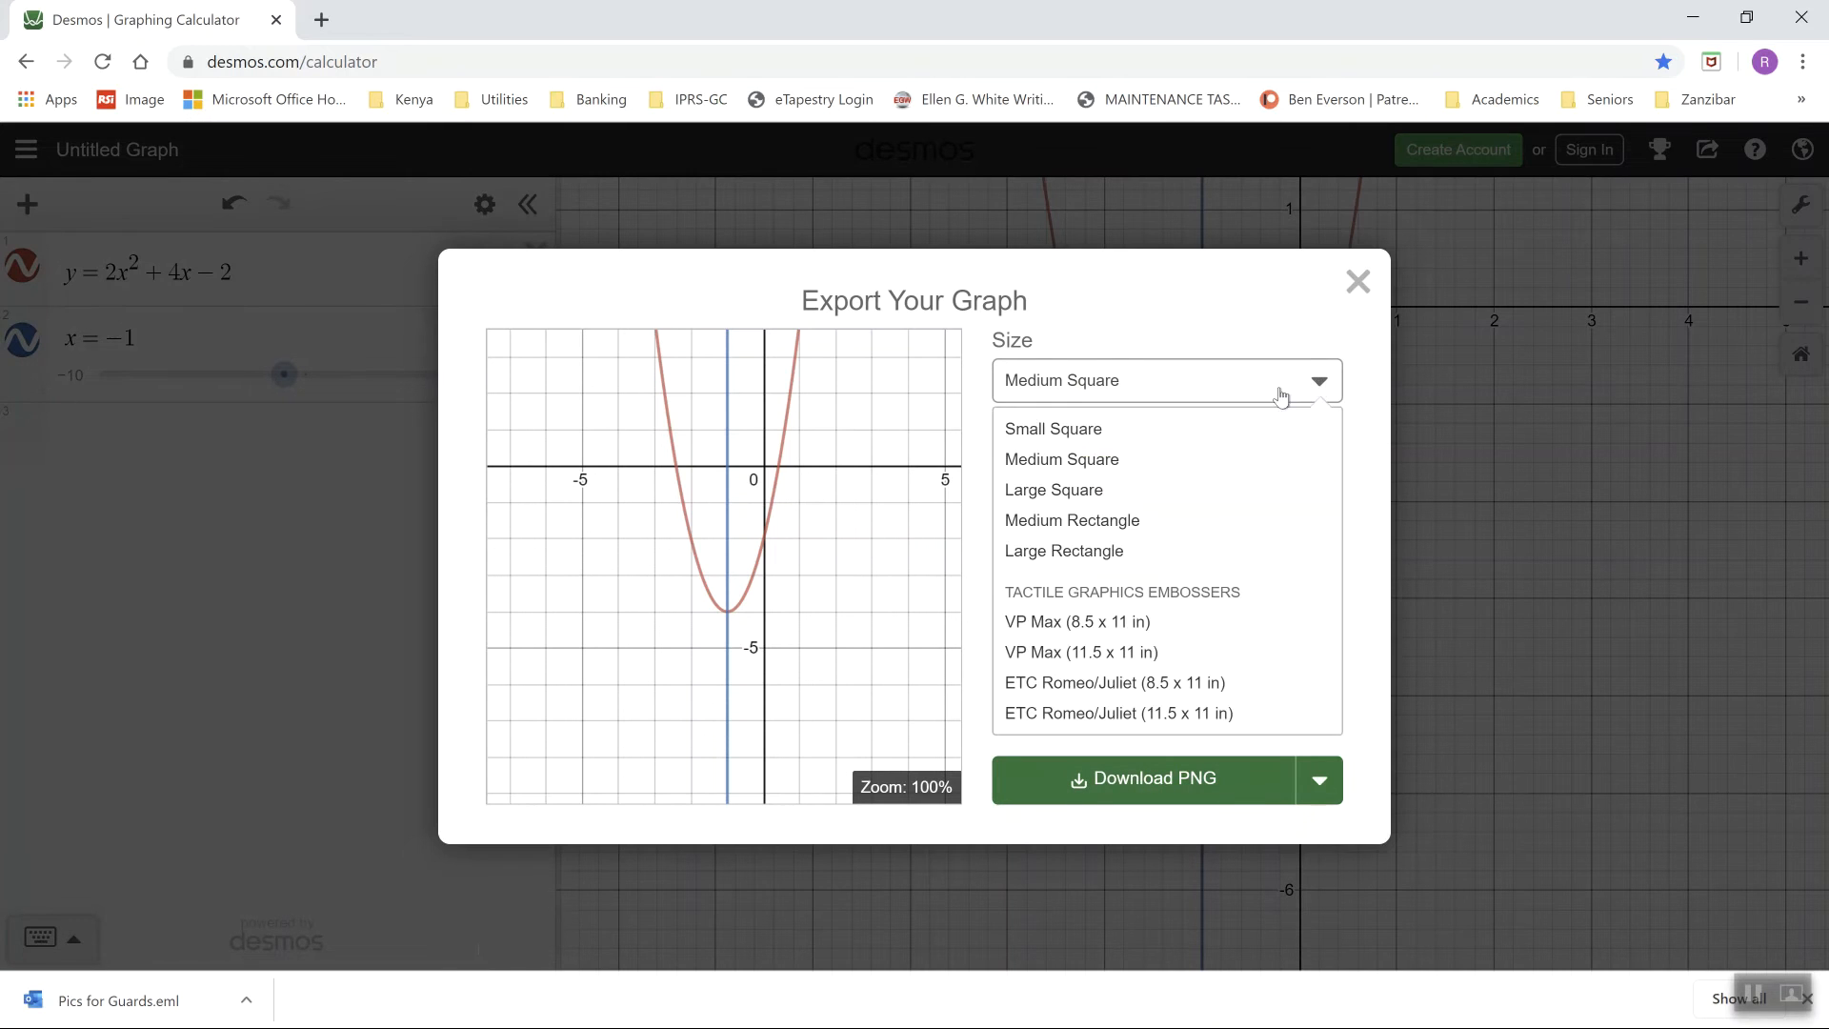
left_click(1062, 426)
left_click(1322, 381)
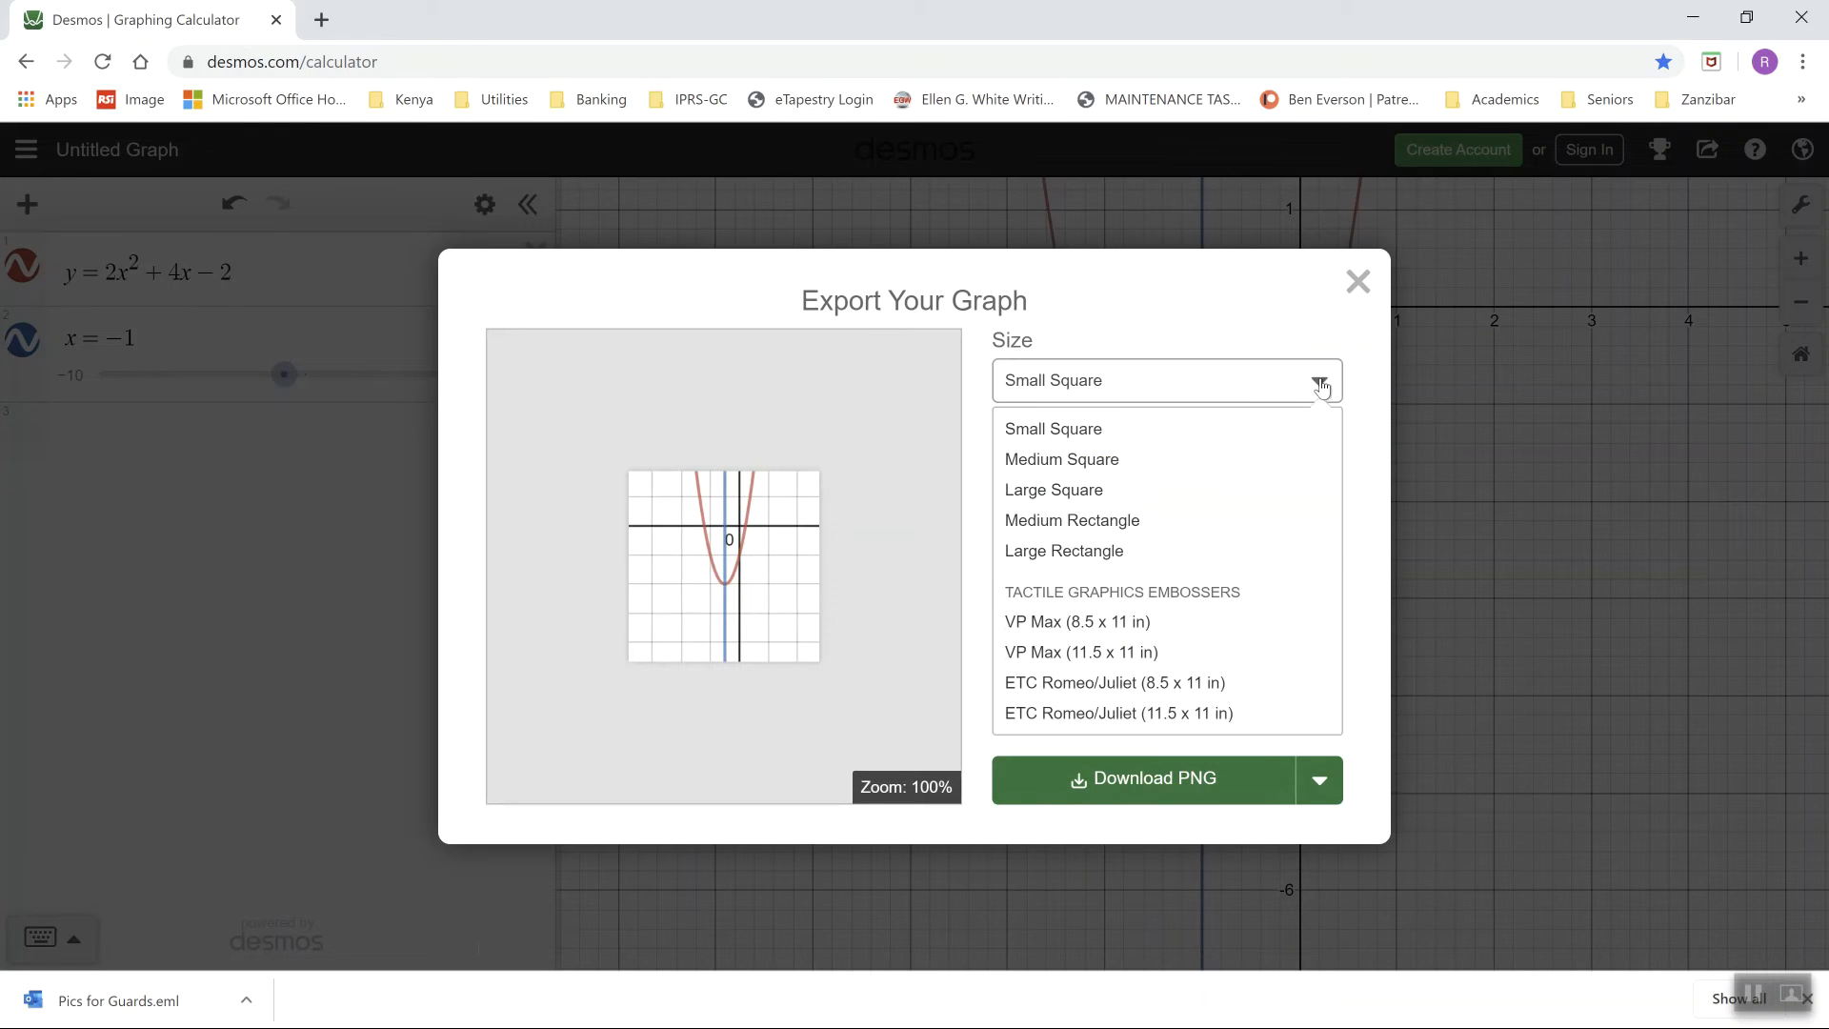
left_click(1086, 461)
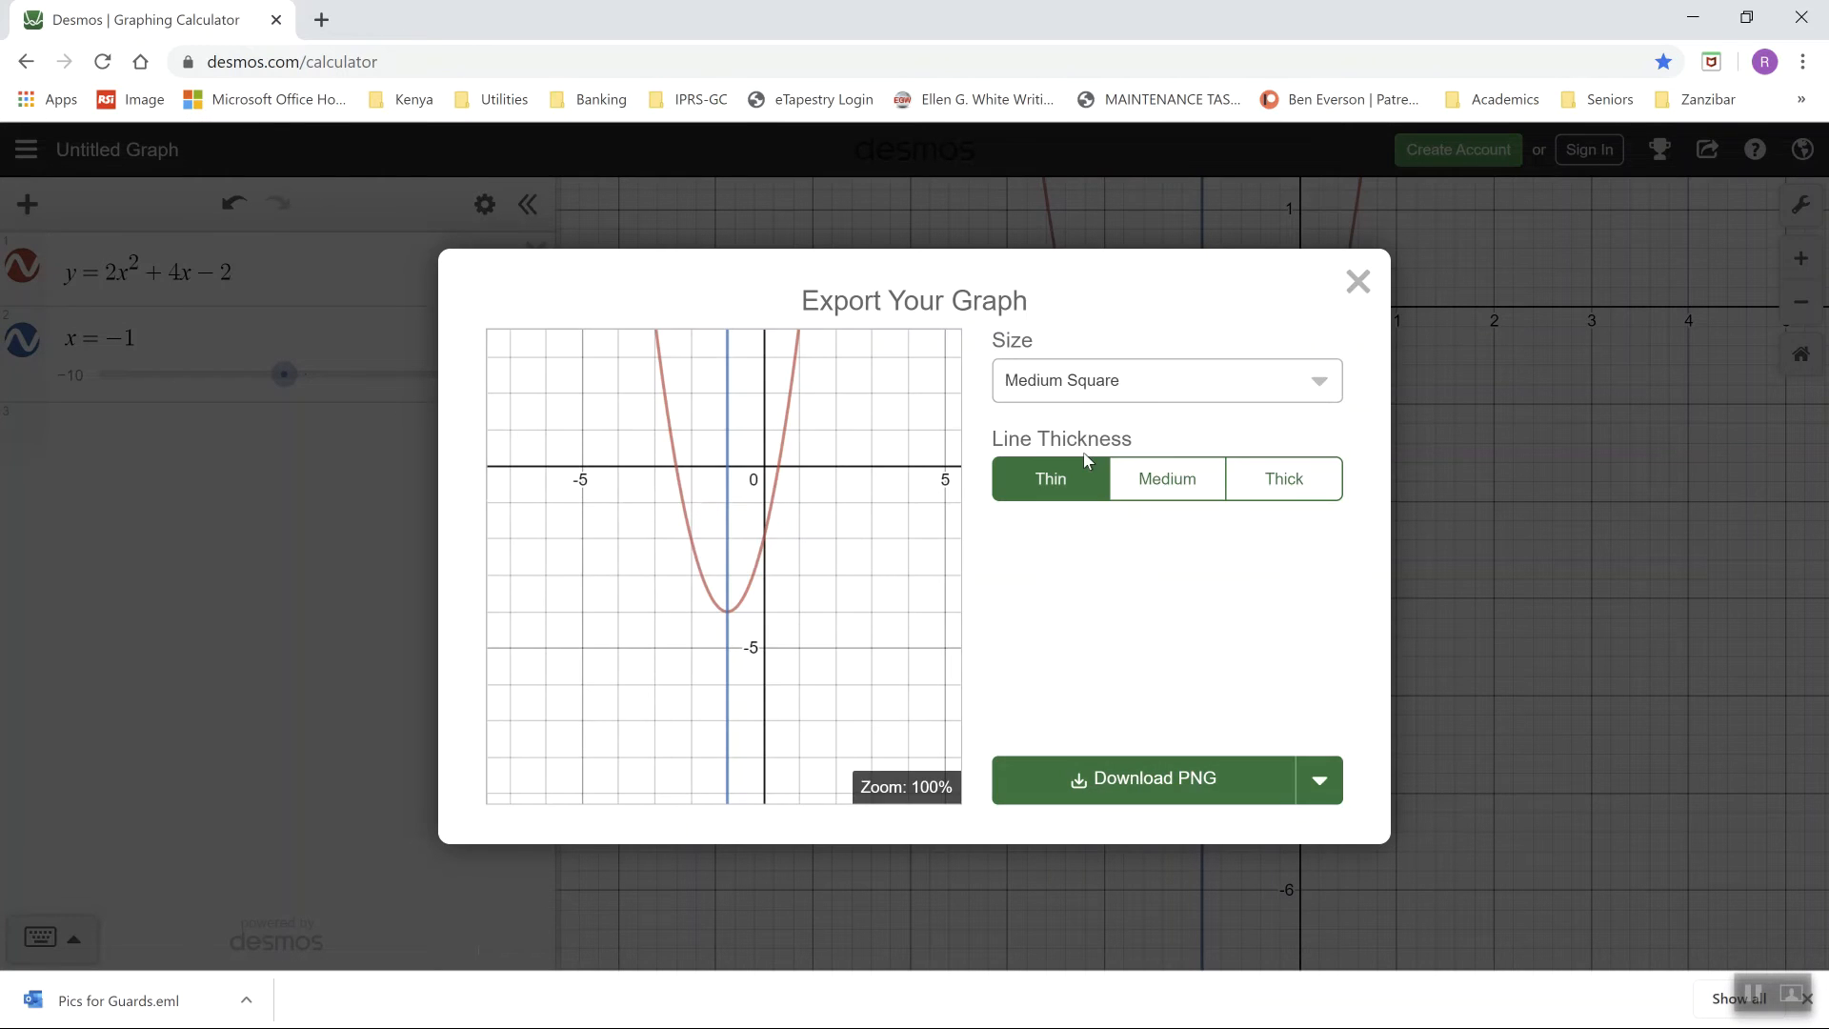
left_click(1327, 383)
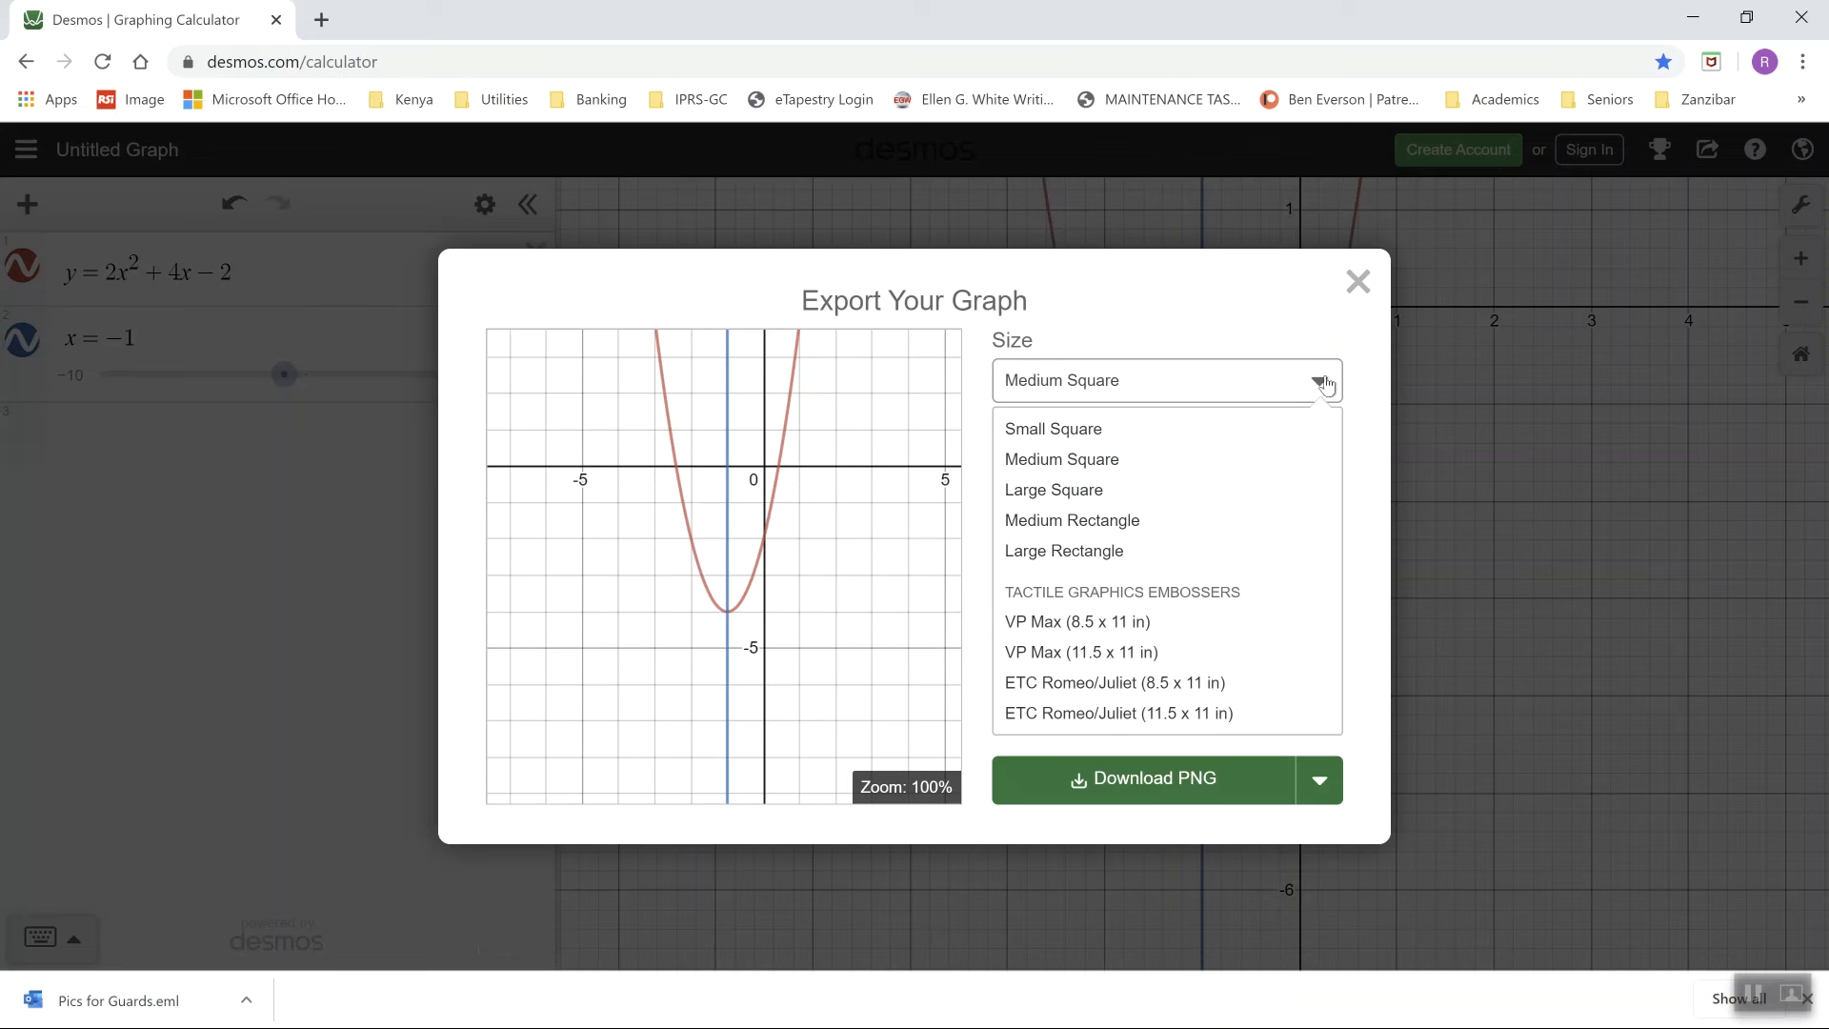
left_click(1081, 495)
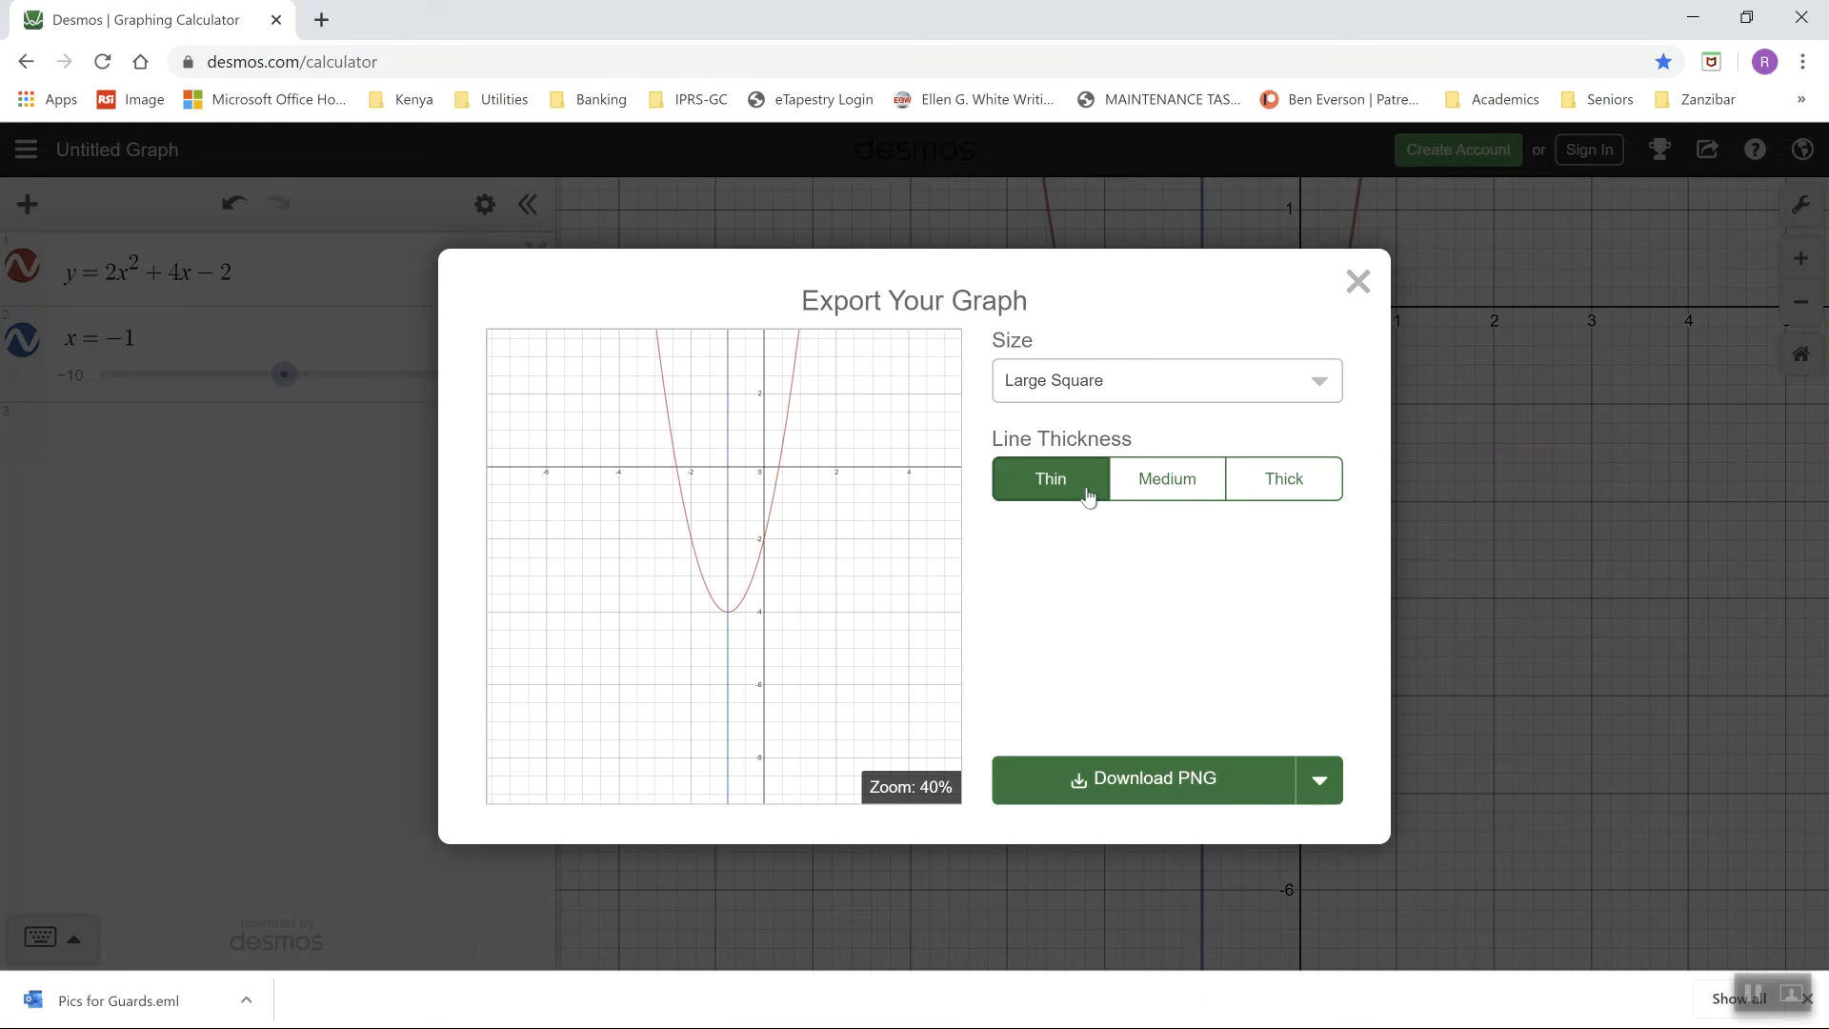
Set the export line thickness to Thick and download the graph as a PNG.
left_click(1154, 482)
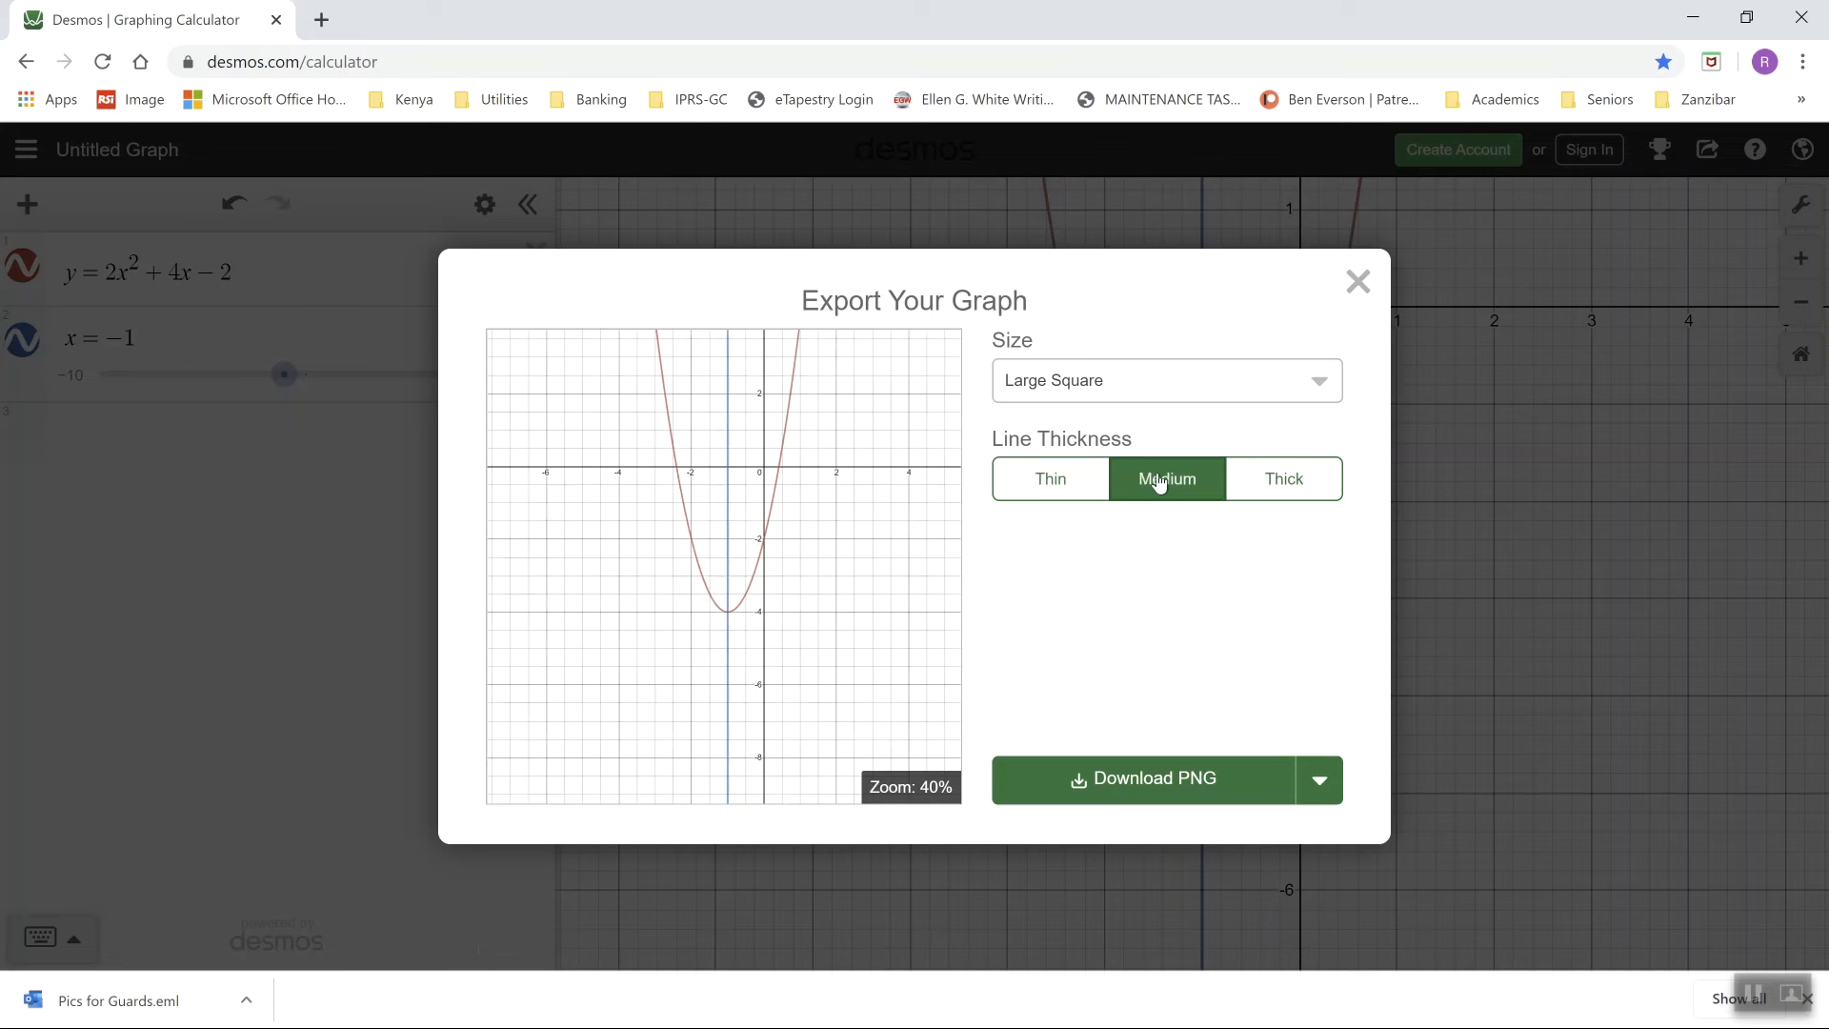
left_click(1291, 482)
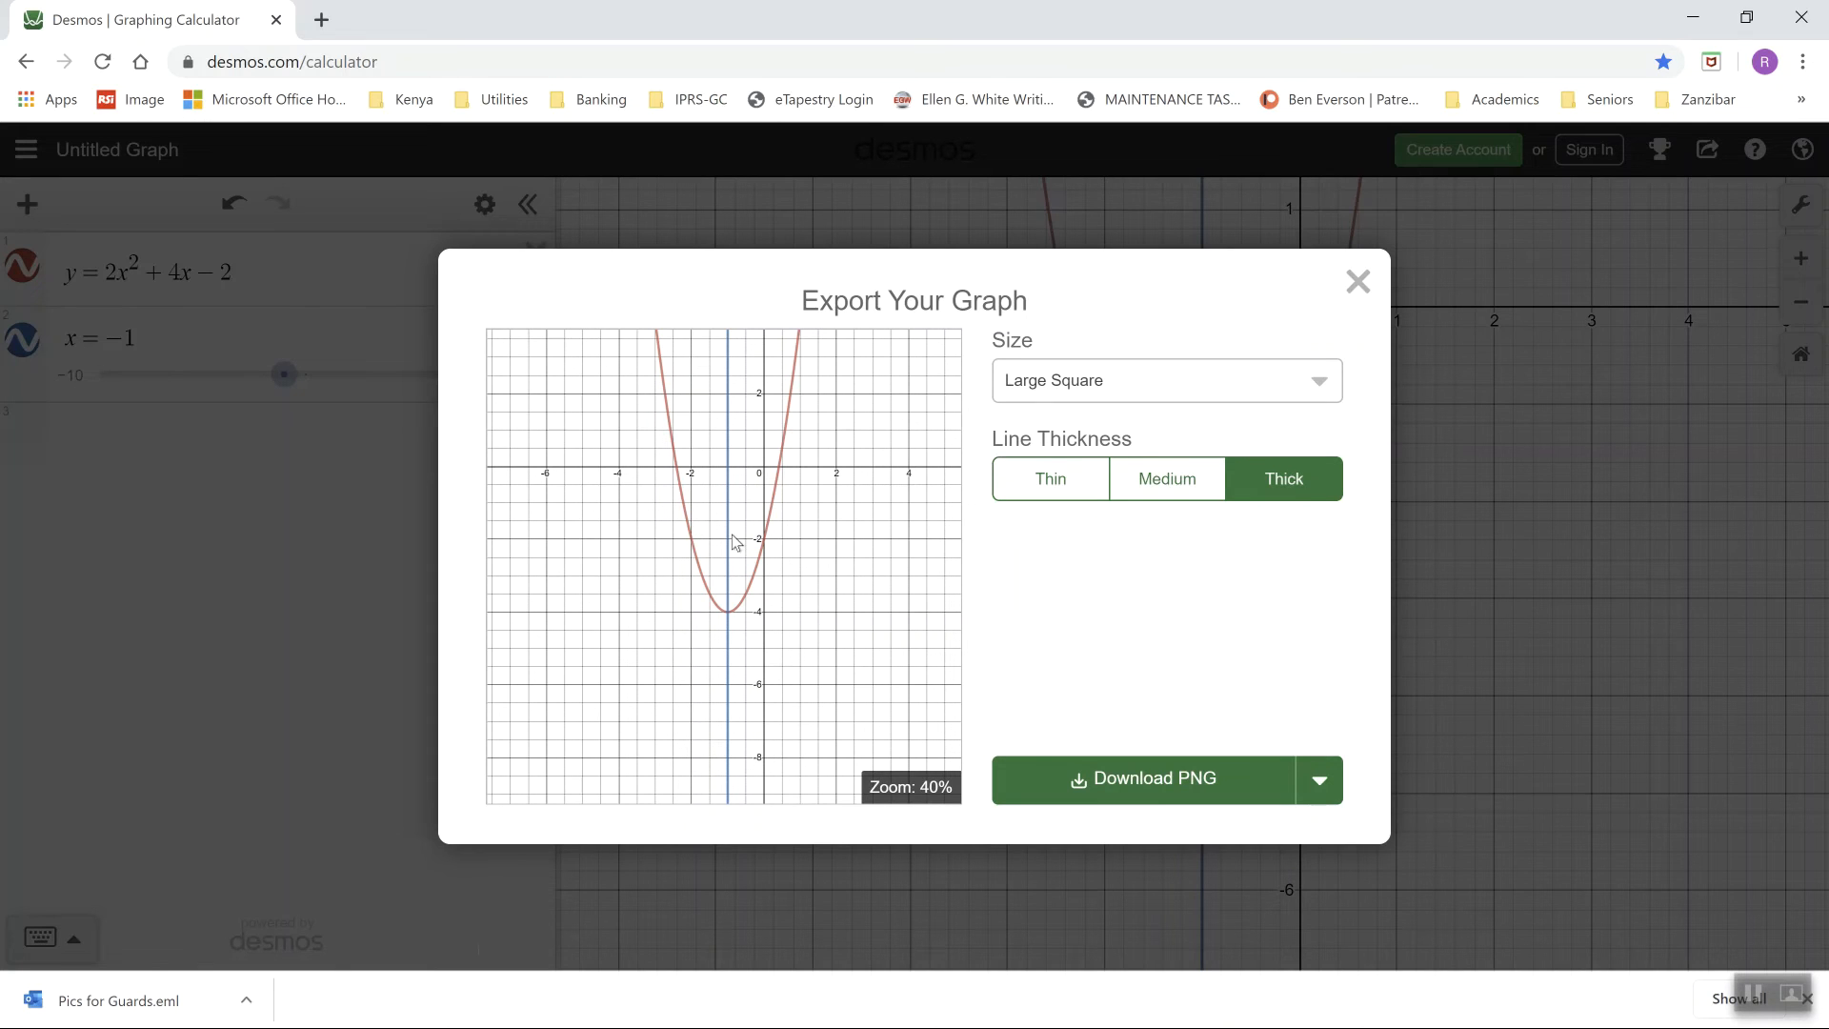
left_click(1173, 781)
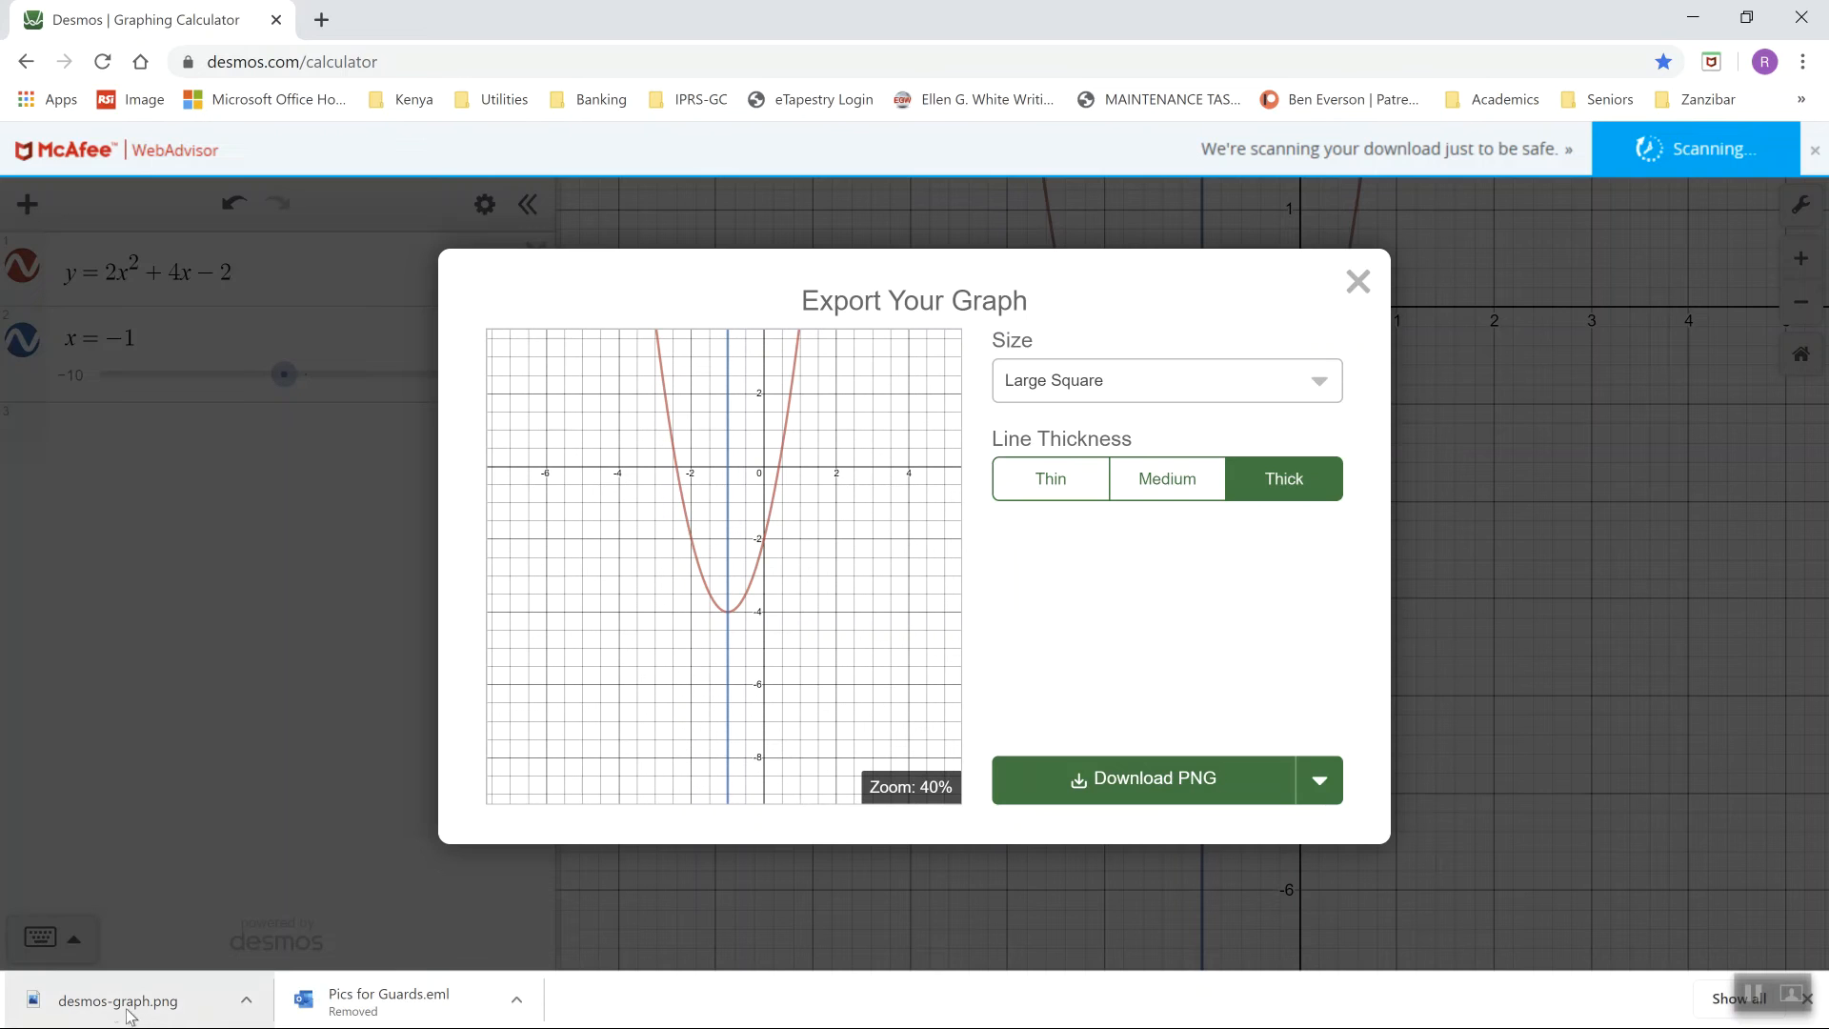
Show the downloaded desmos-graph.png in its folder in File Explorer and rename it to Graph 9-1B.png.
left_click(247, 1006)
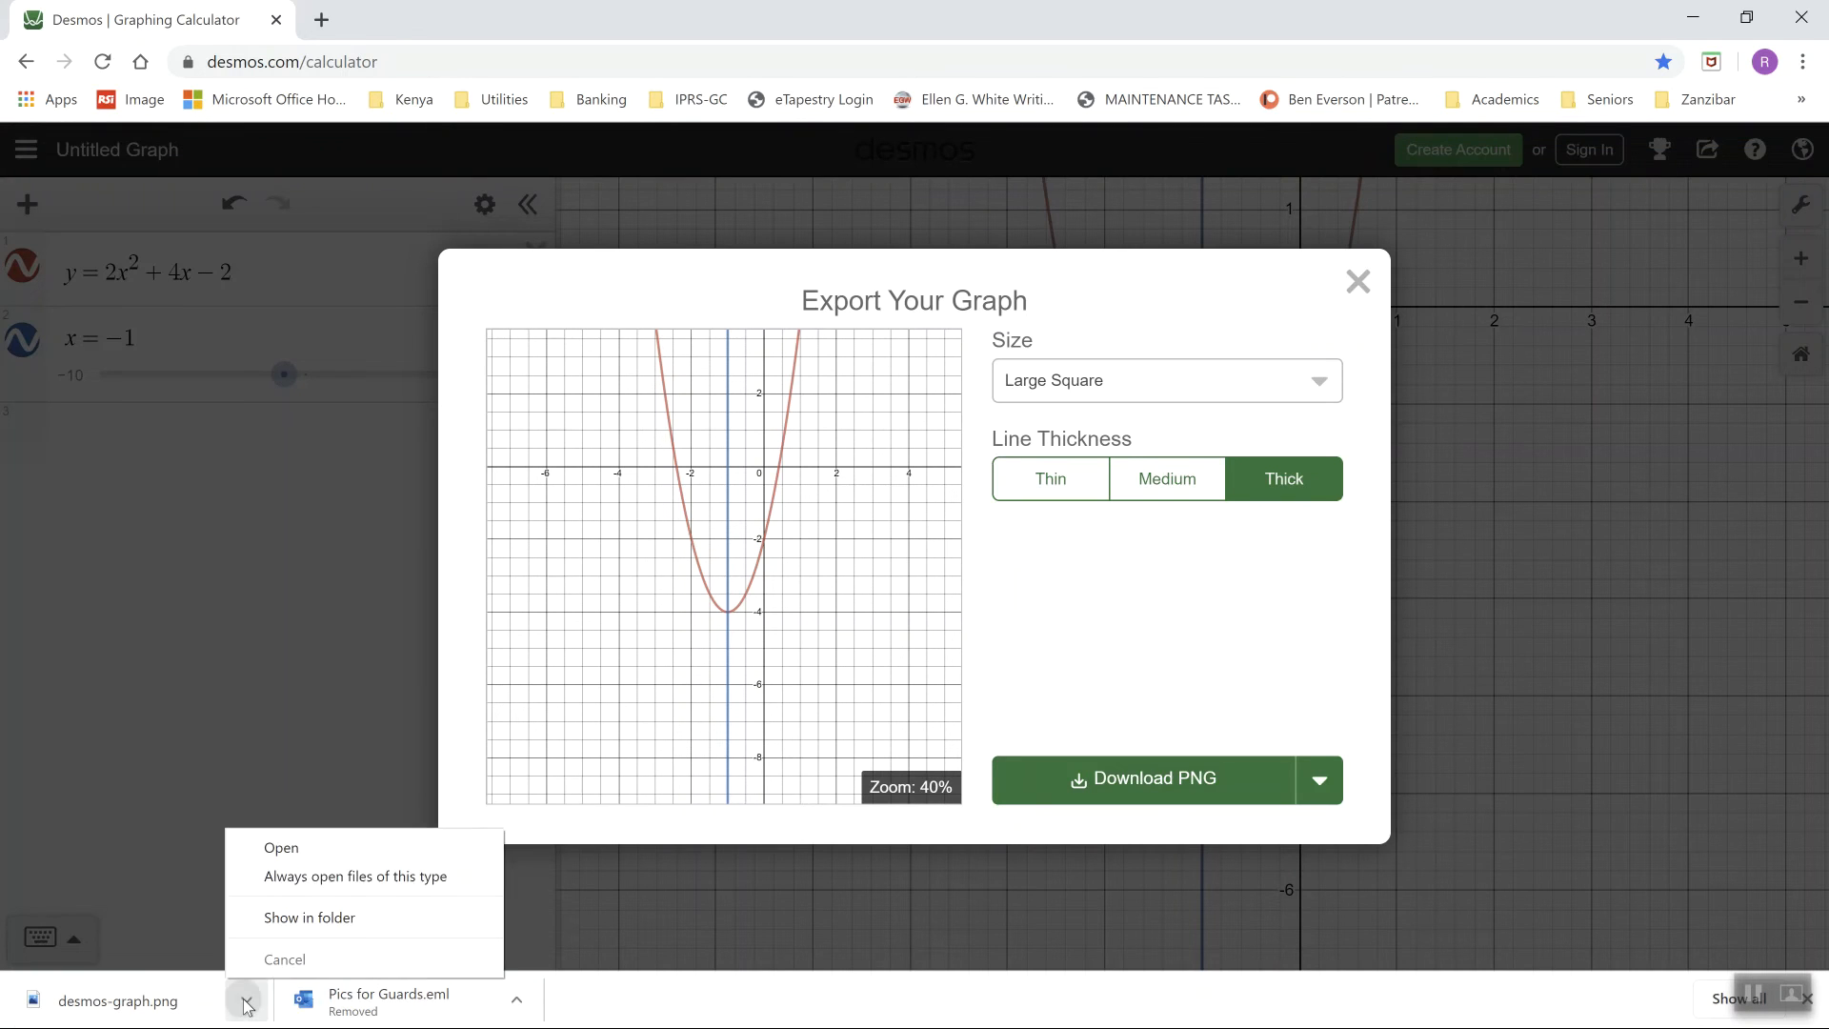
left_click(299, 917)
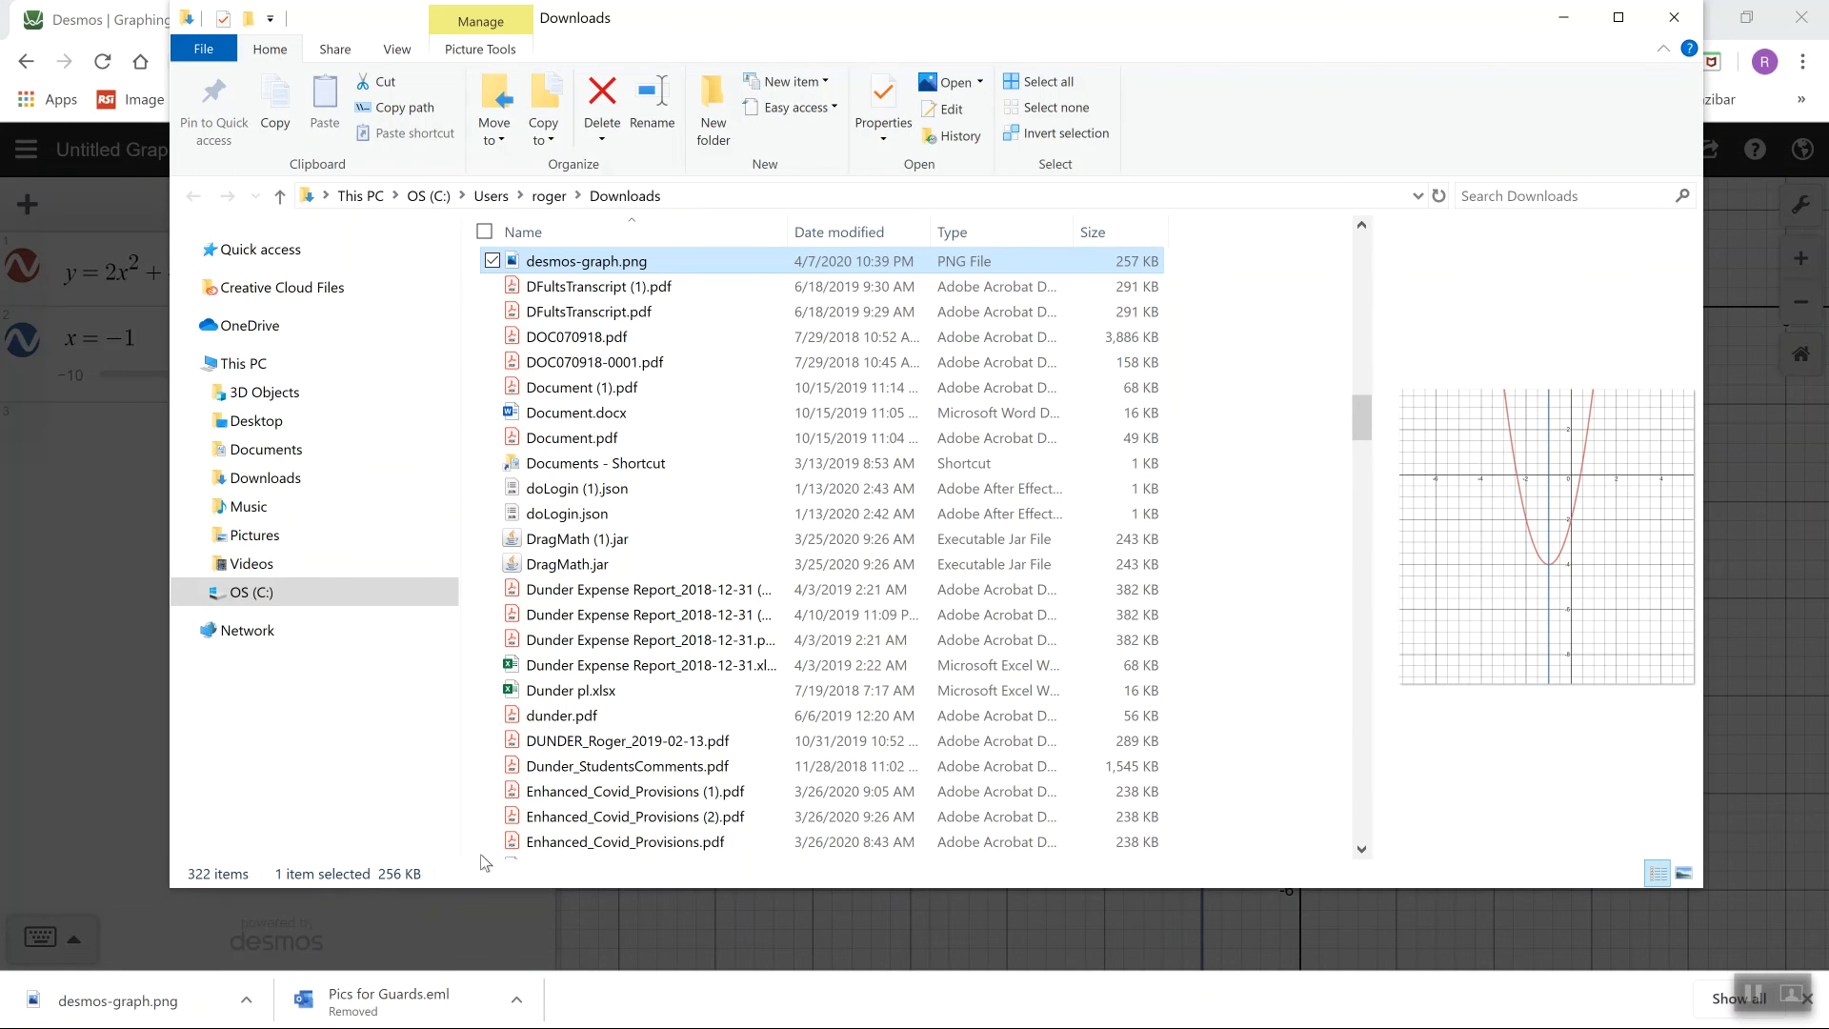
left_click(590, 264)
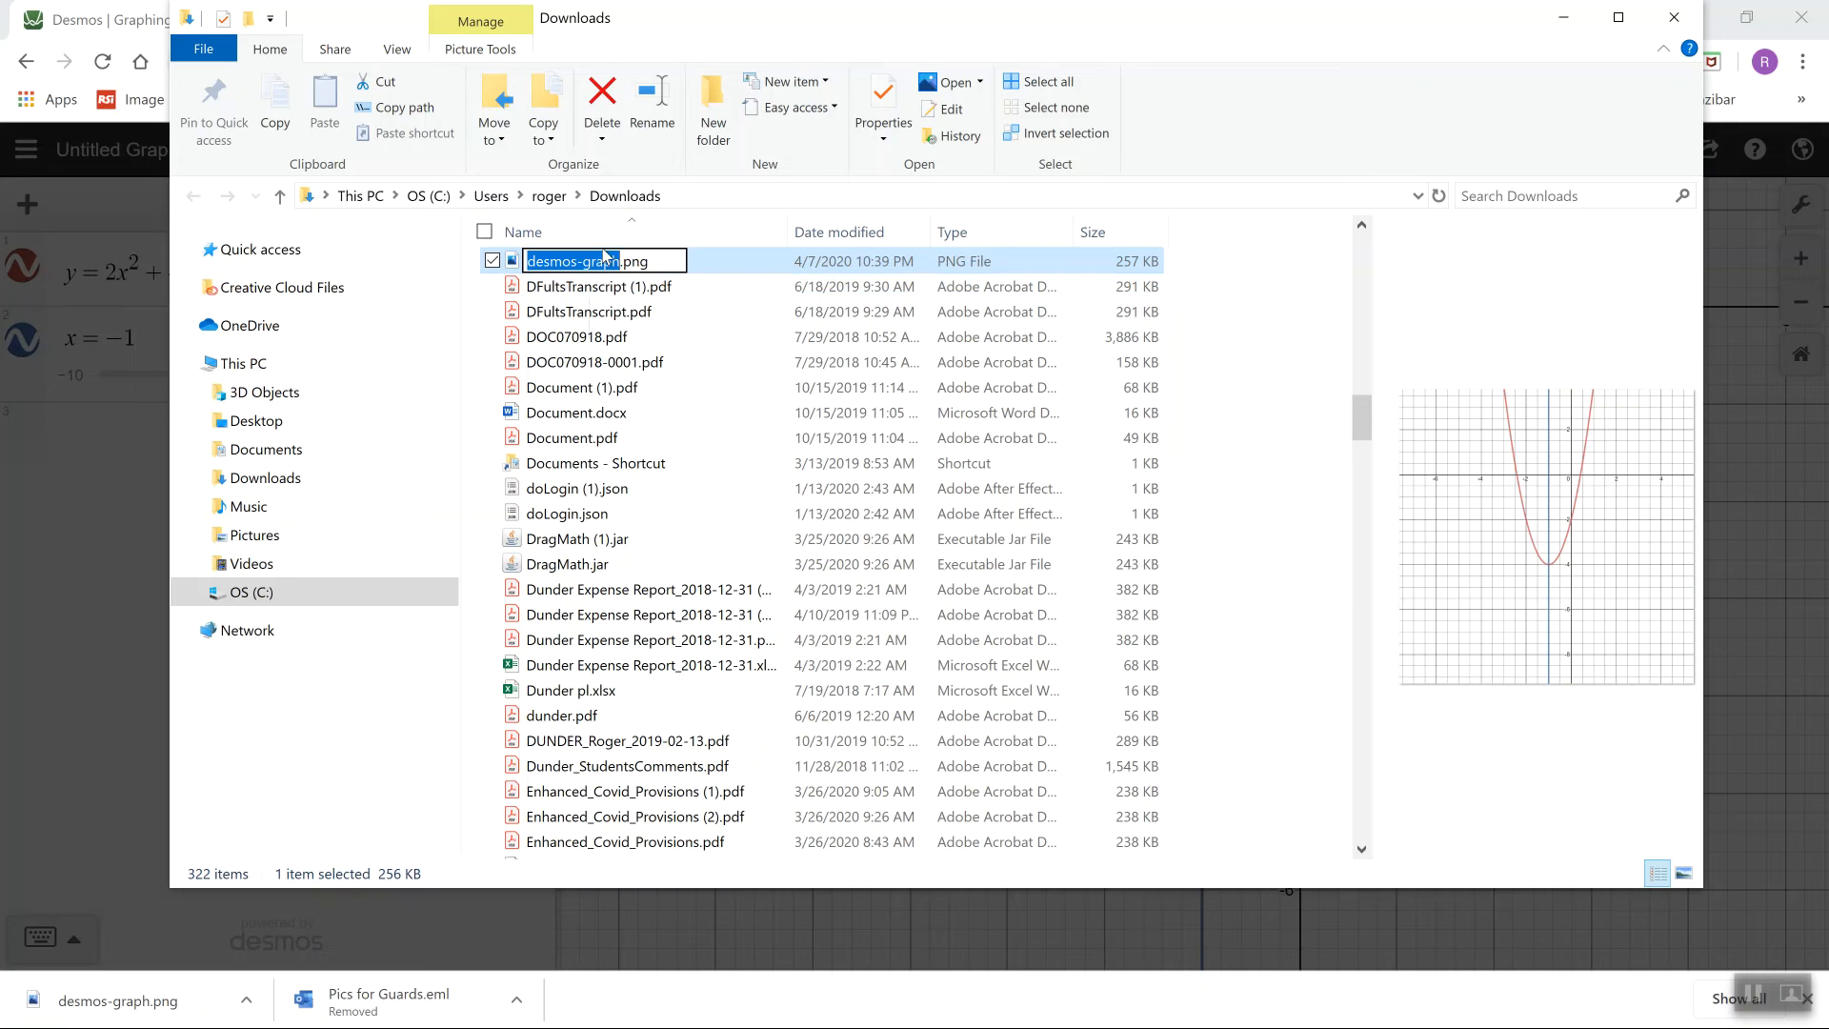
type("Graph")
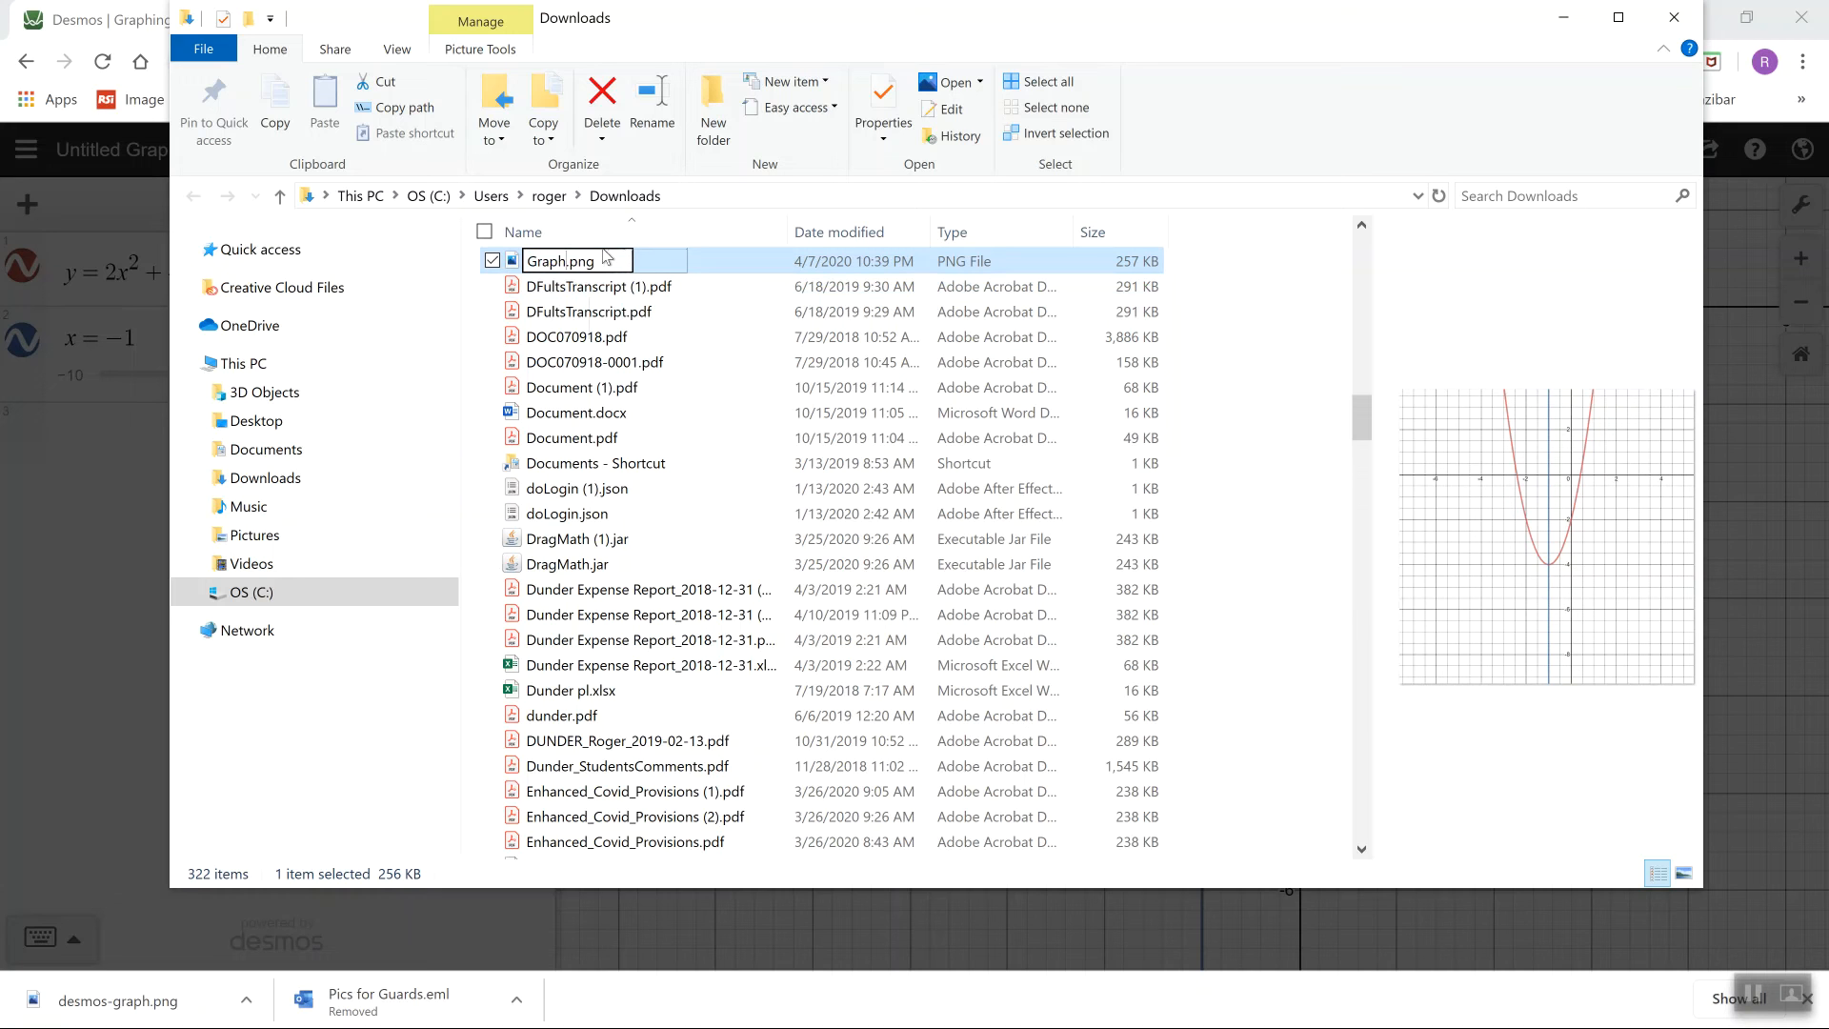
type(" 9-1B")
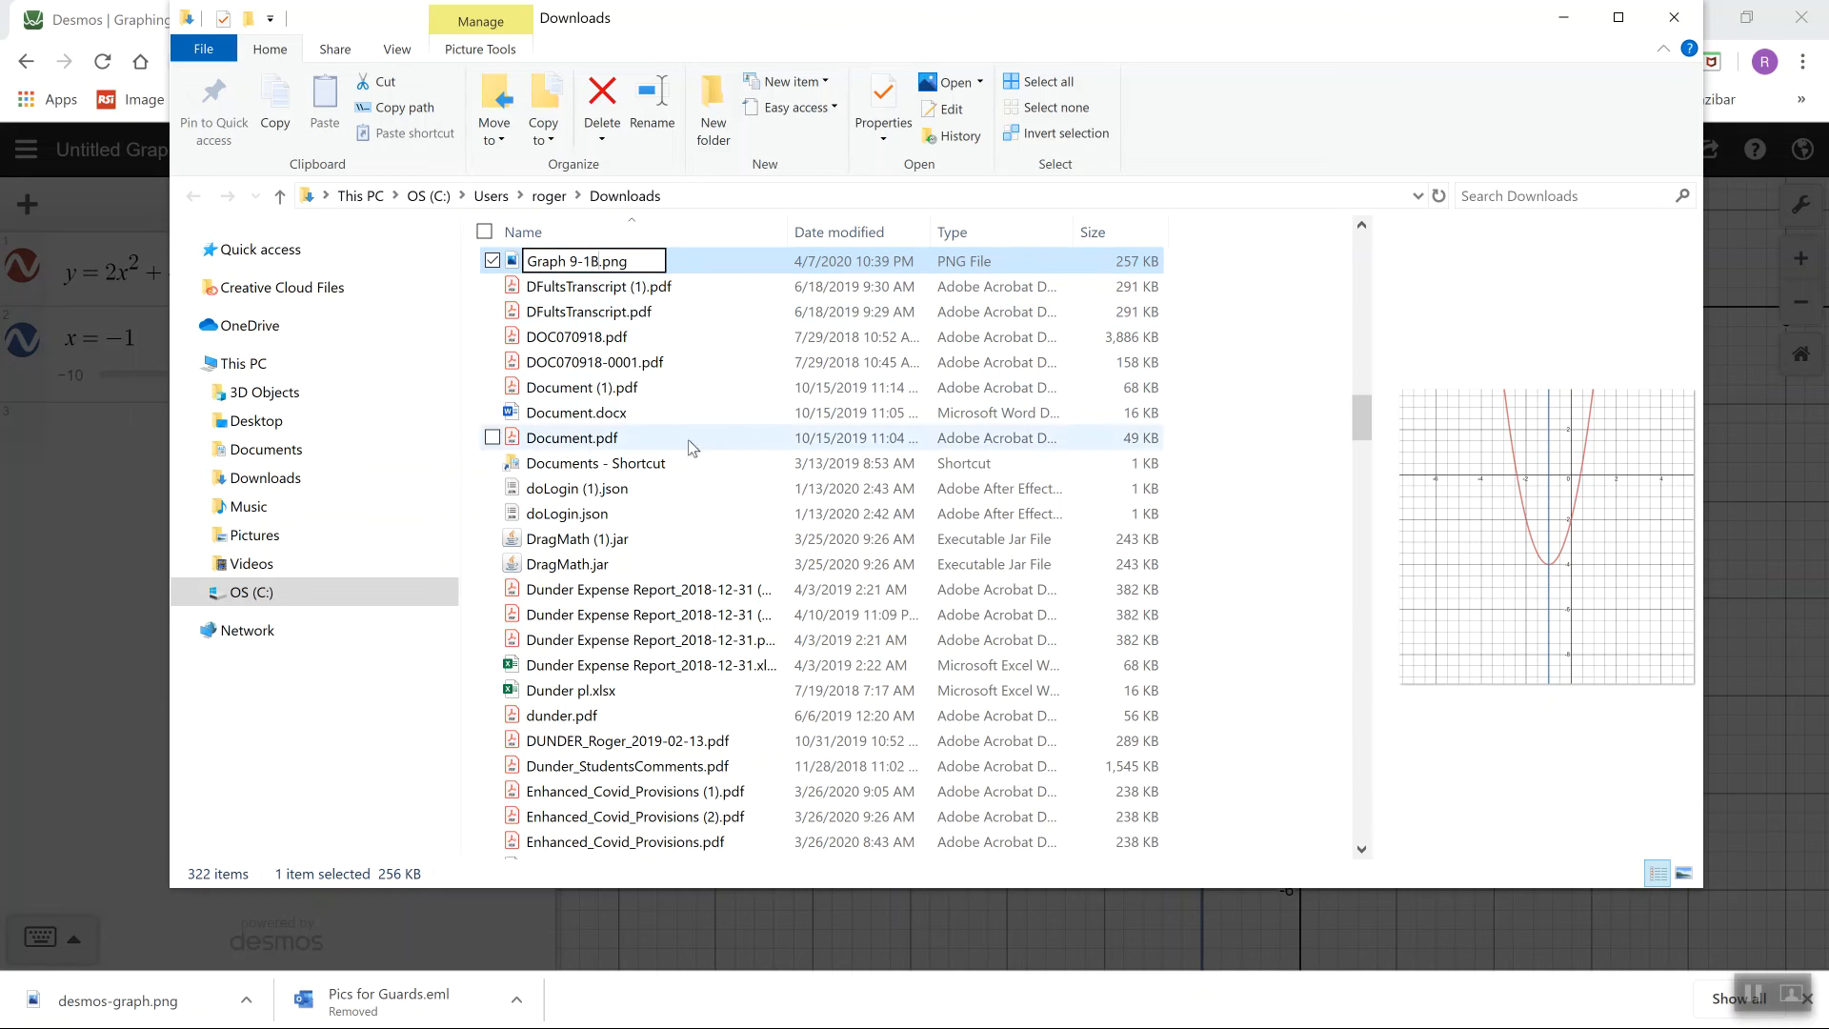
key("Return")
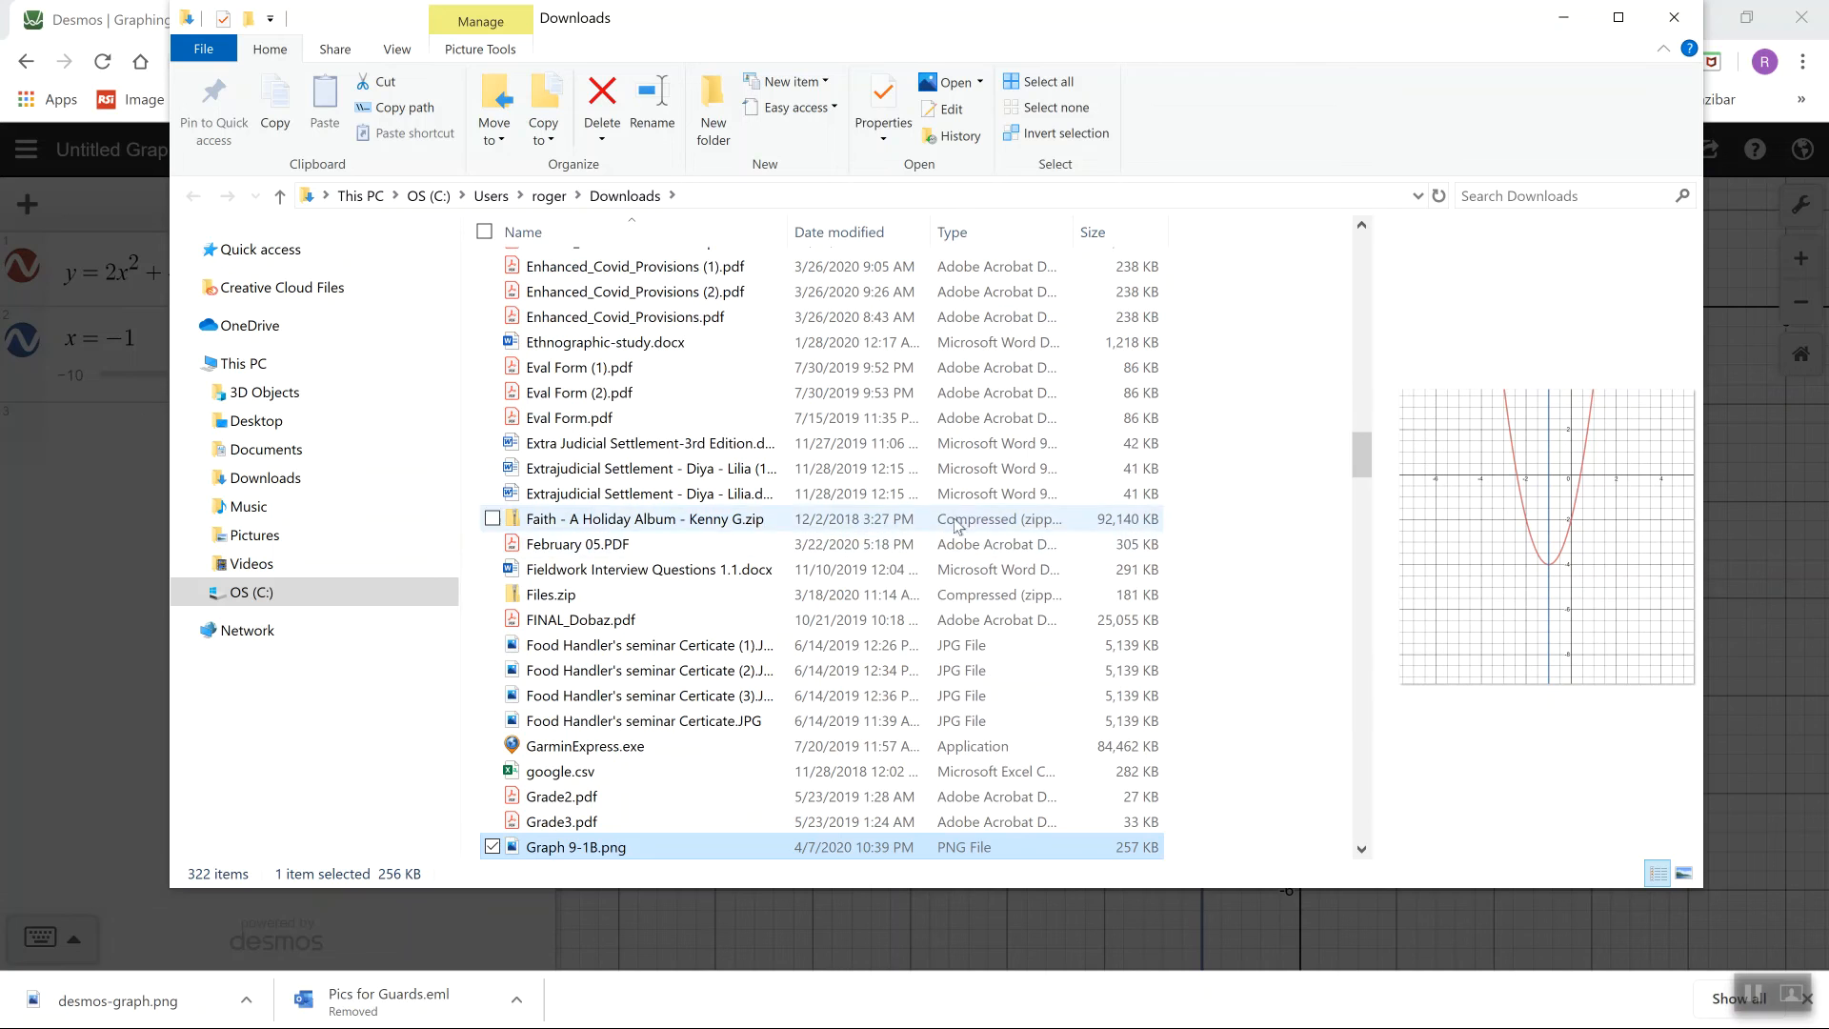
Cut Graph 9-1B.png and open the Graphs folder inside Documents > Maxwell > Academics > Algebra 1.
right_click(576, 847)
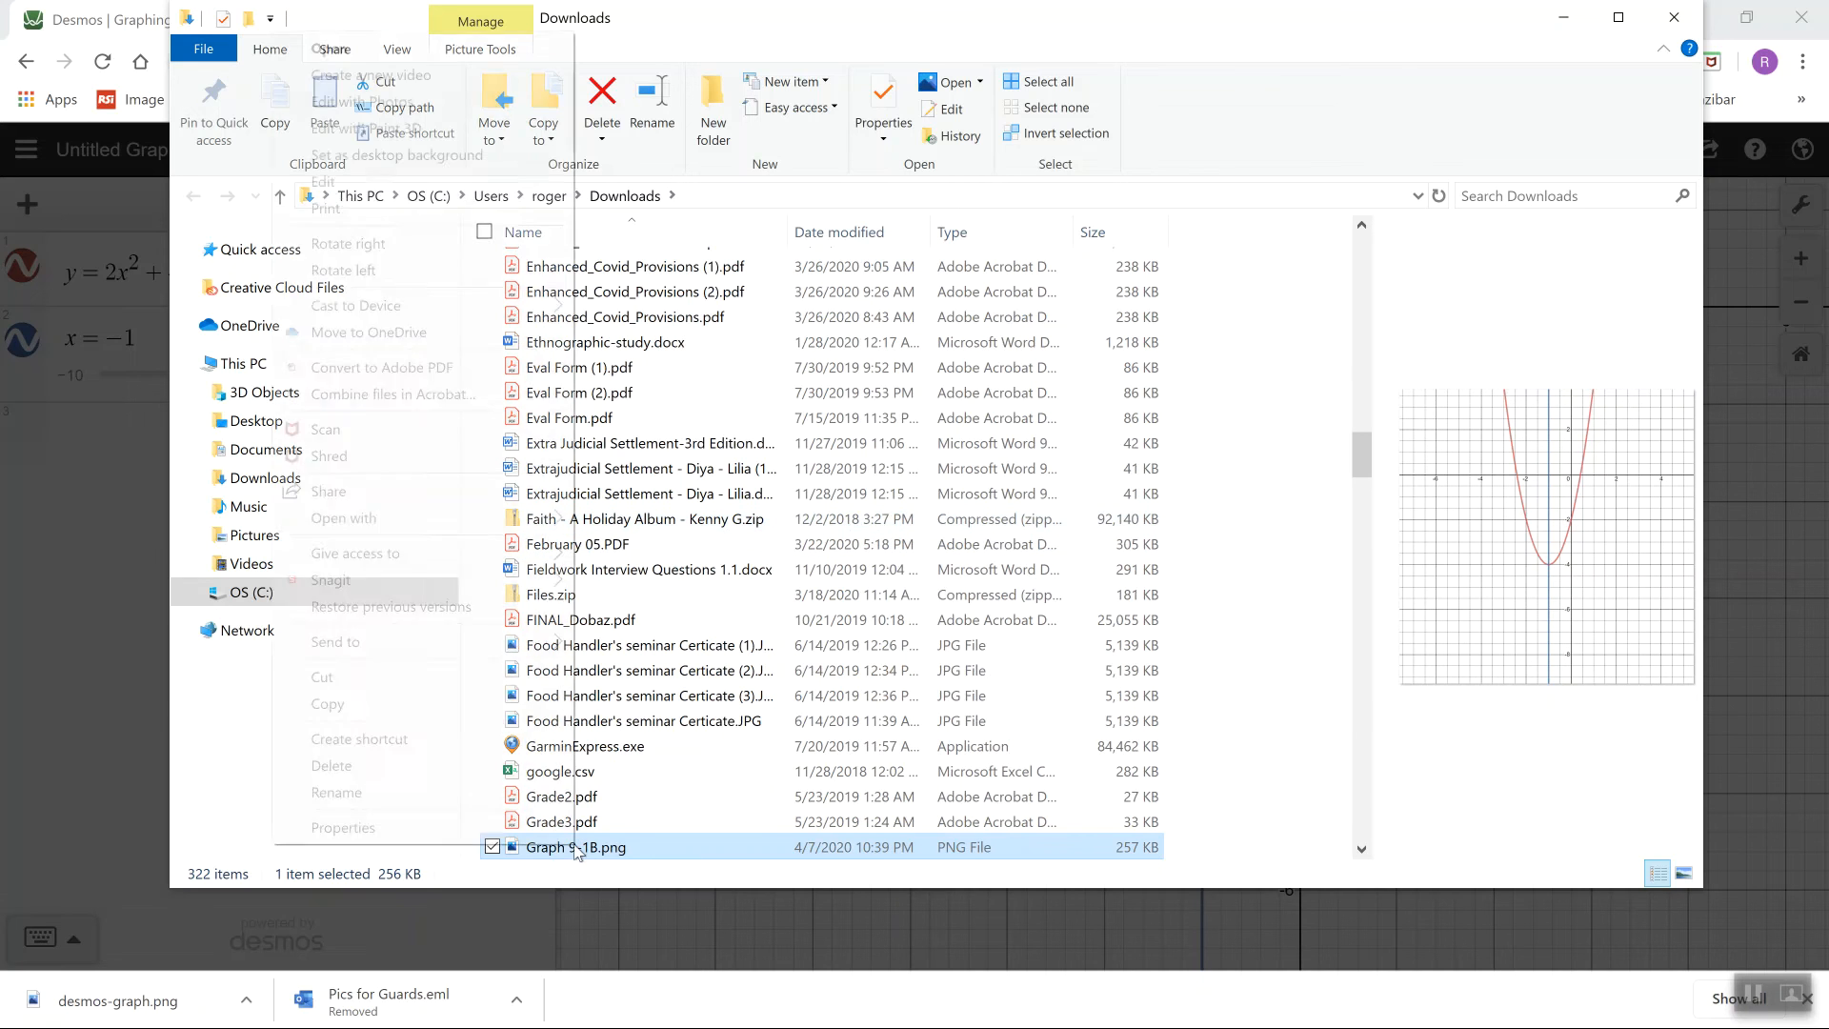
left_click(356, 677)
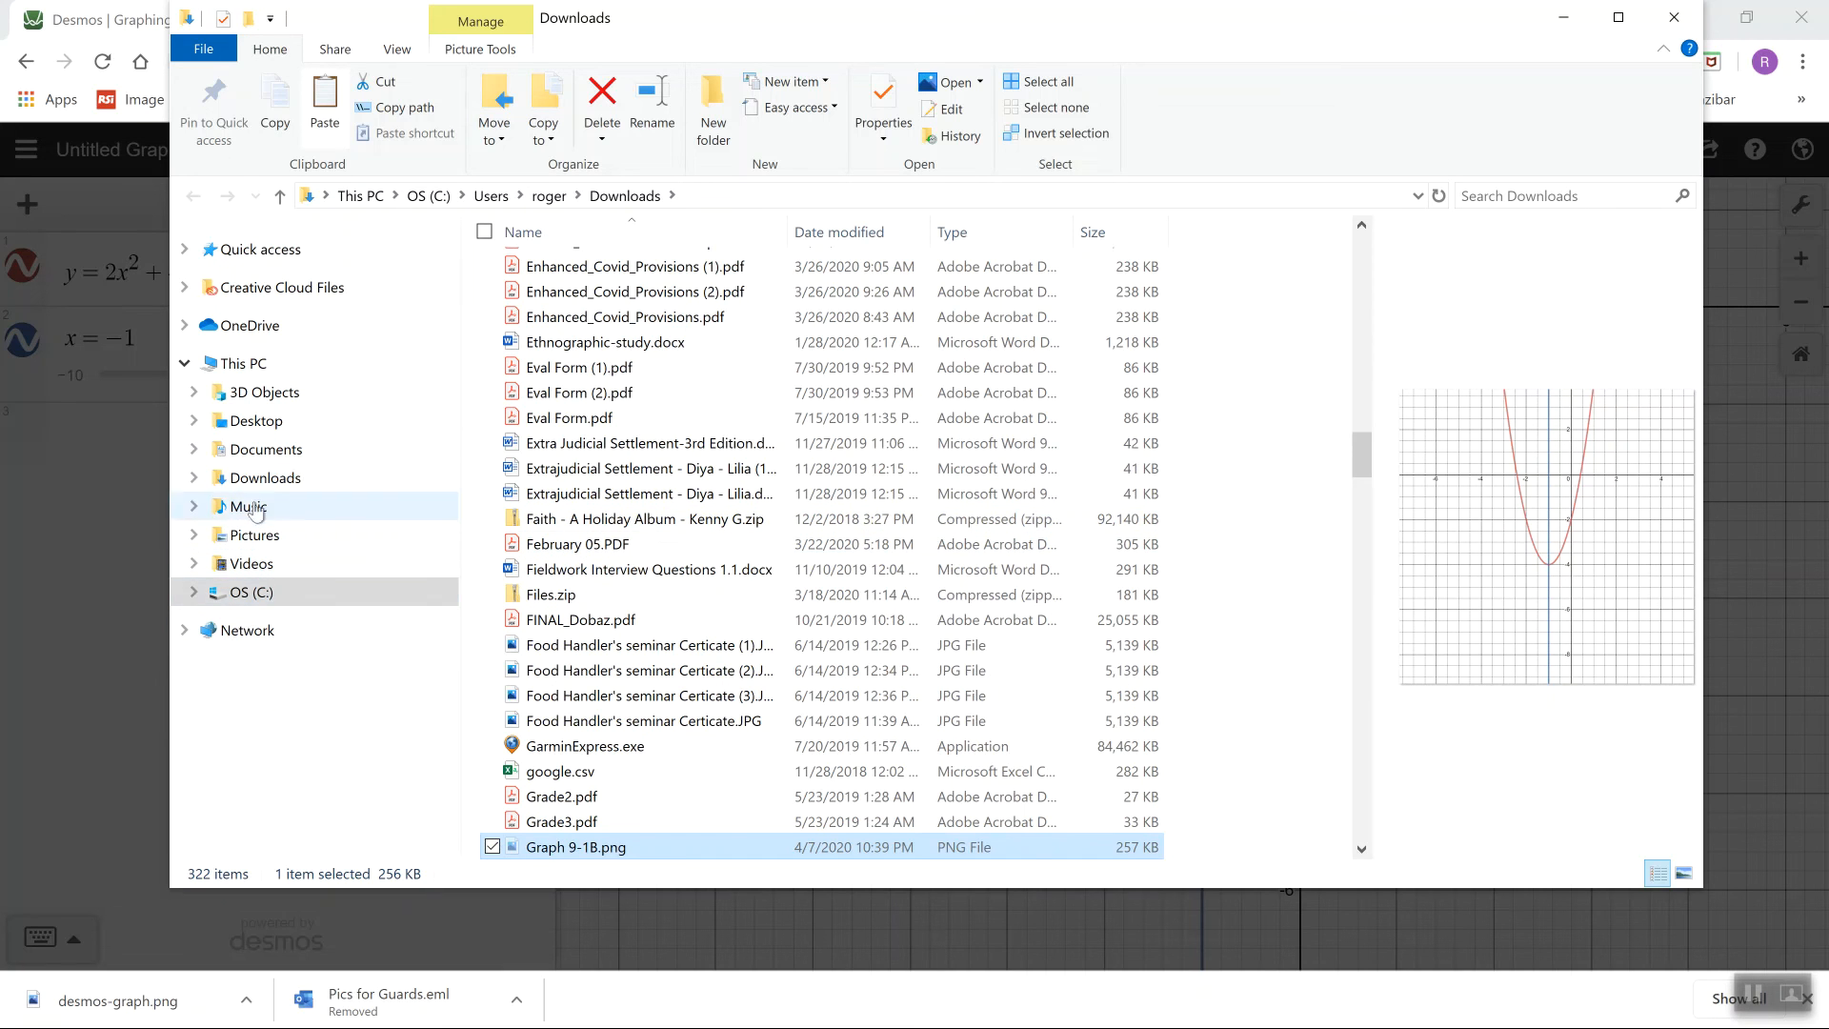
left_click(259, 452)
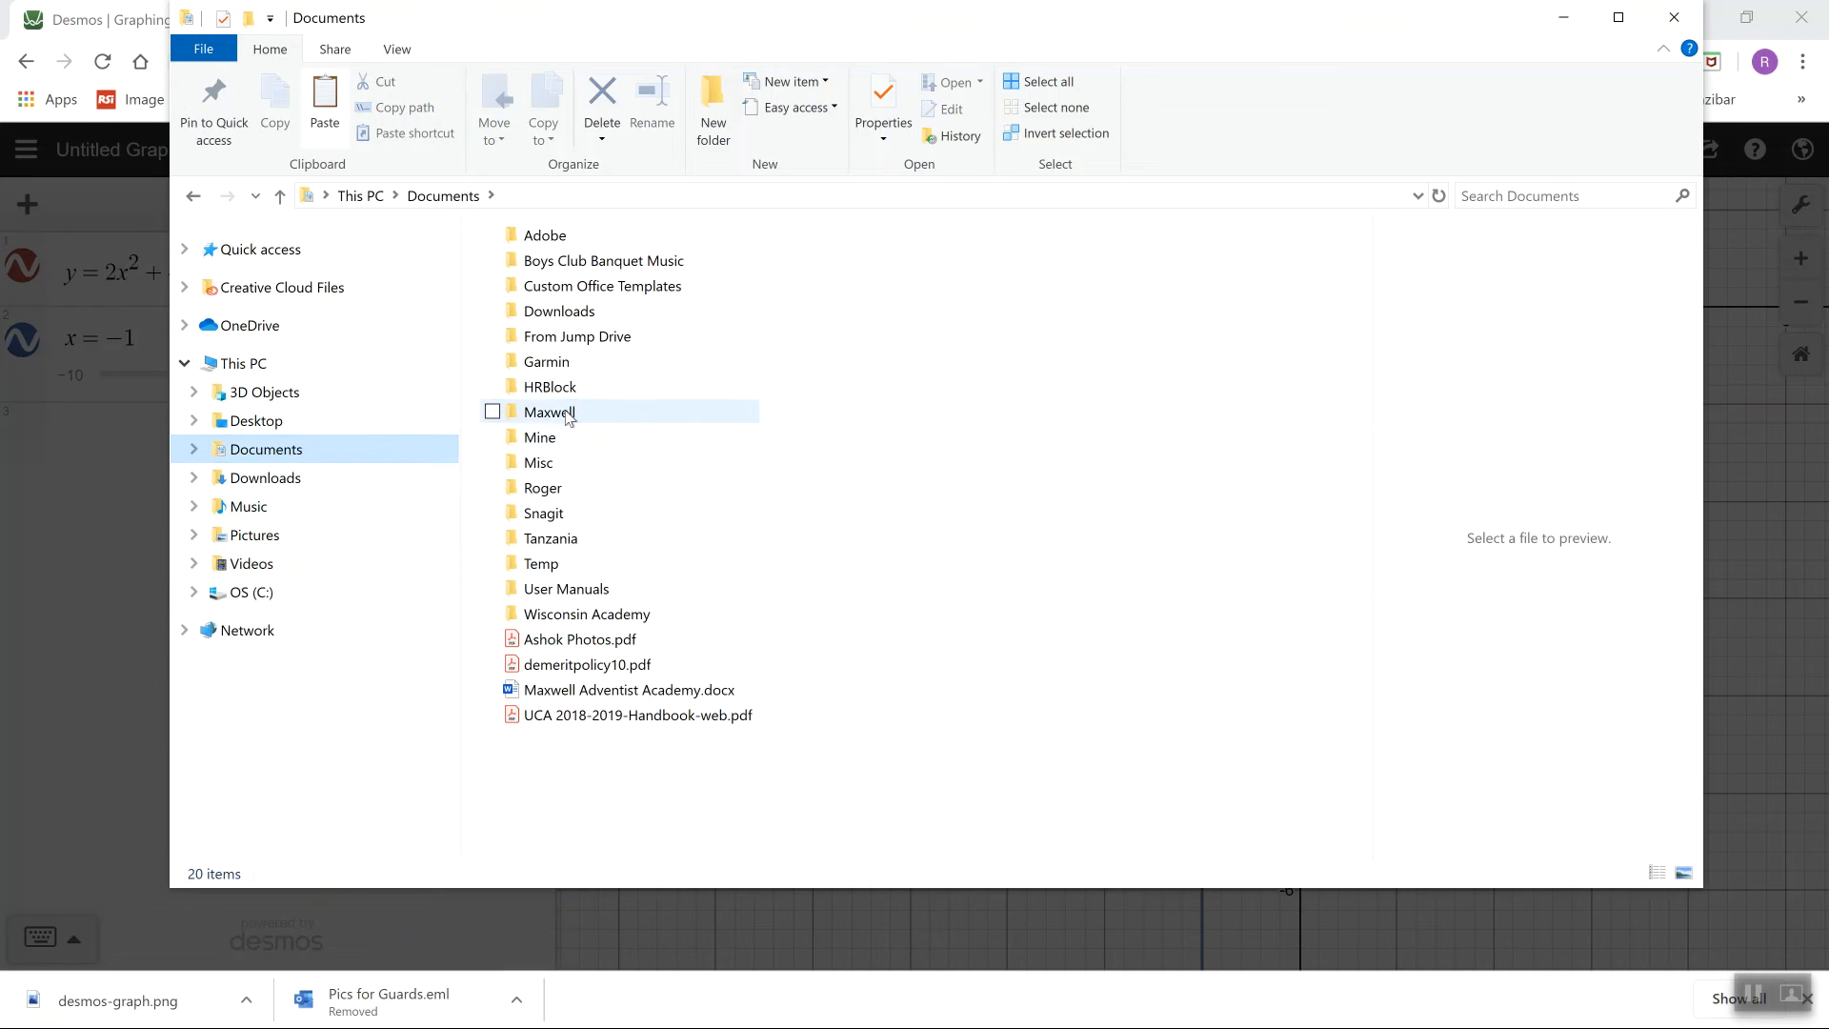
double_click(564, 413)
double_click(564, 270)
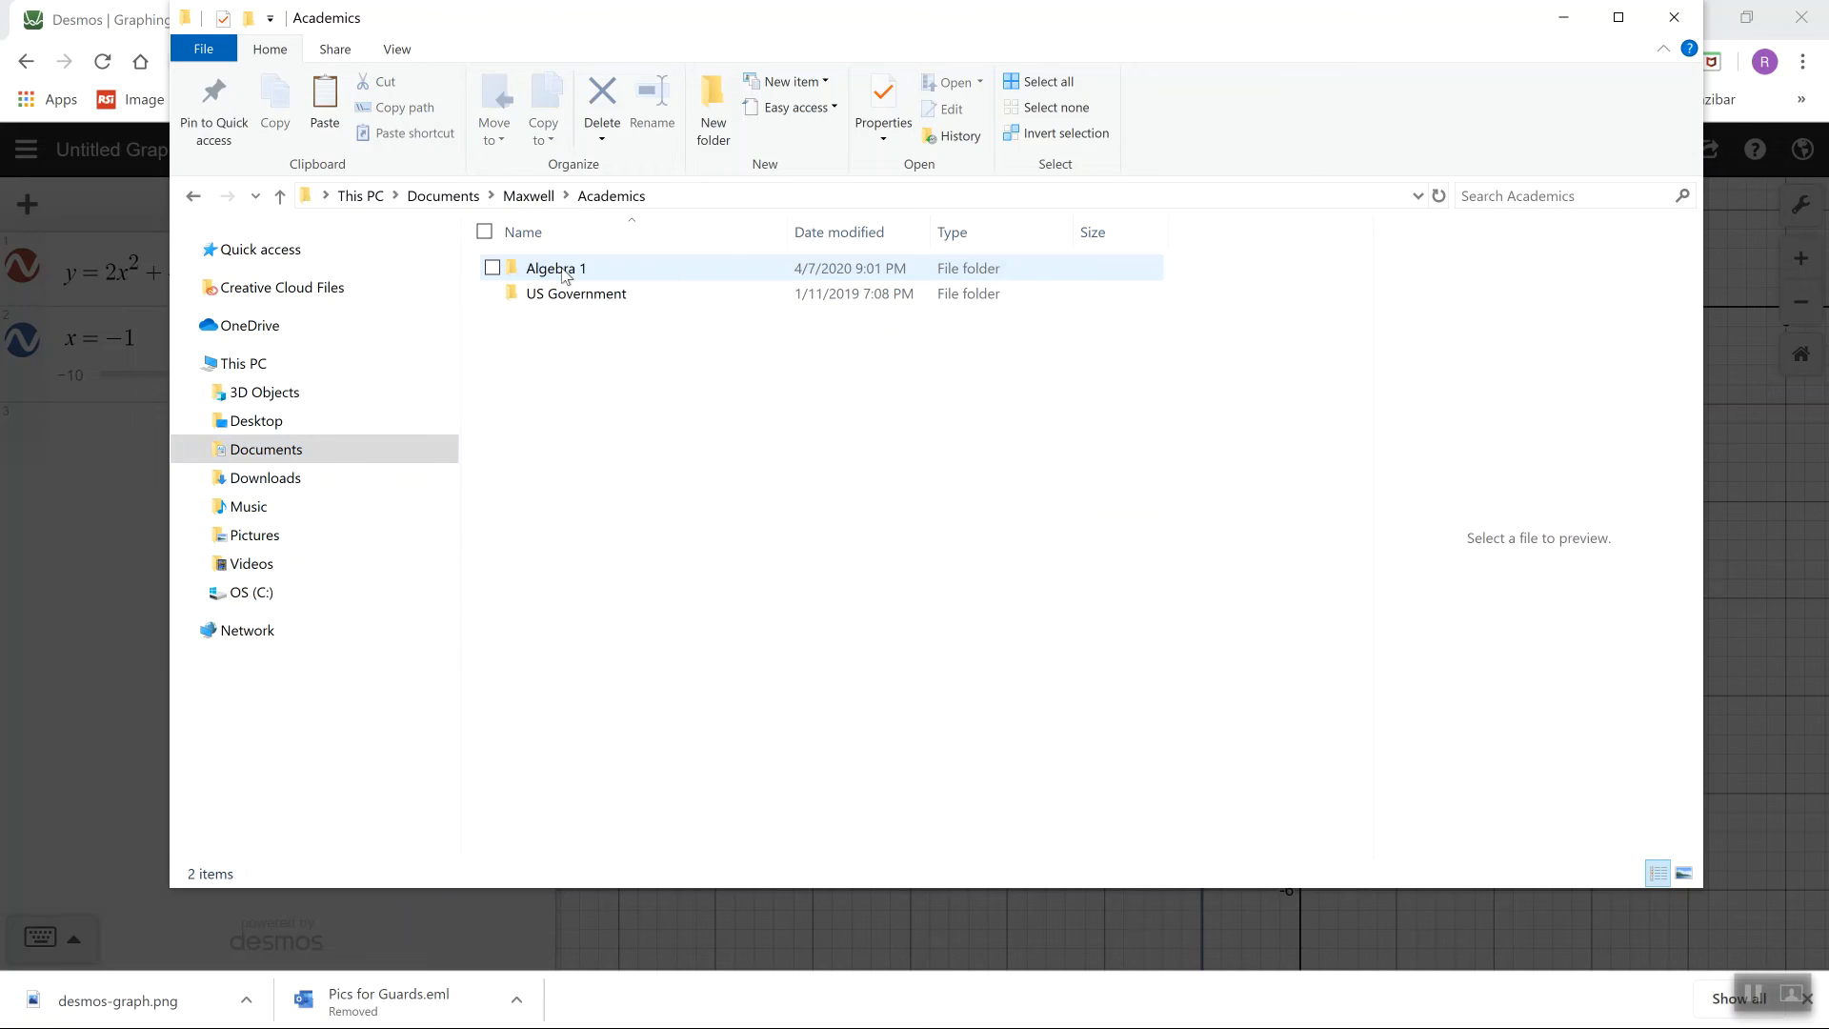
double_click(561, 273)
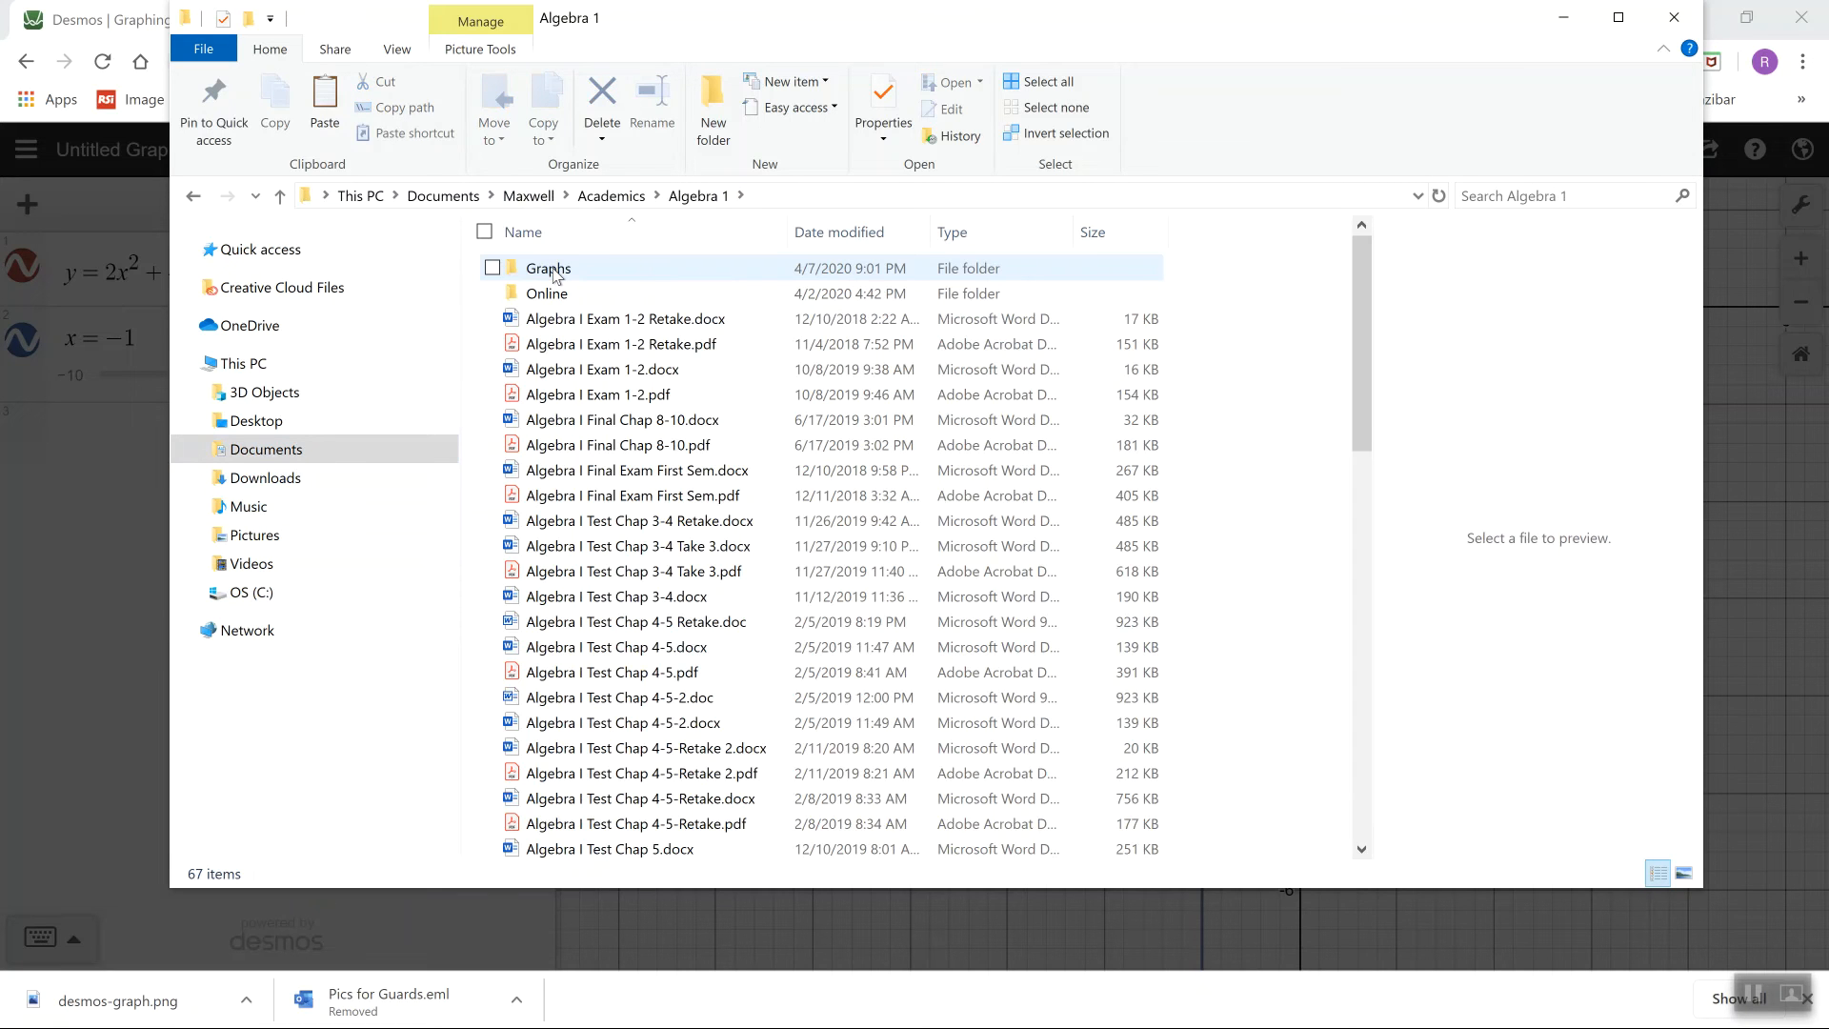
double_click(555, 272)
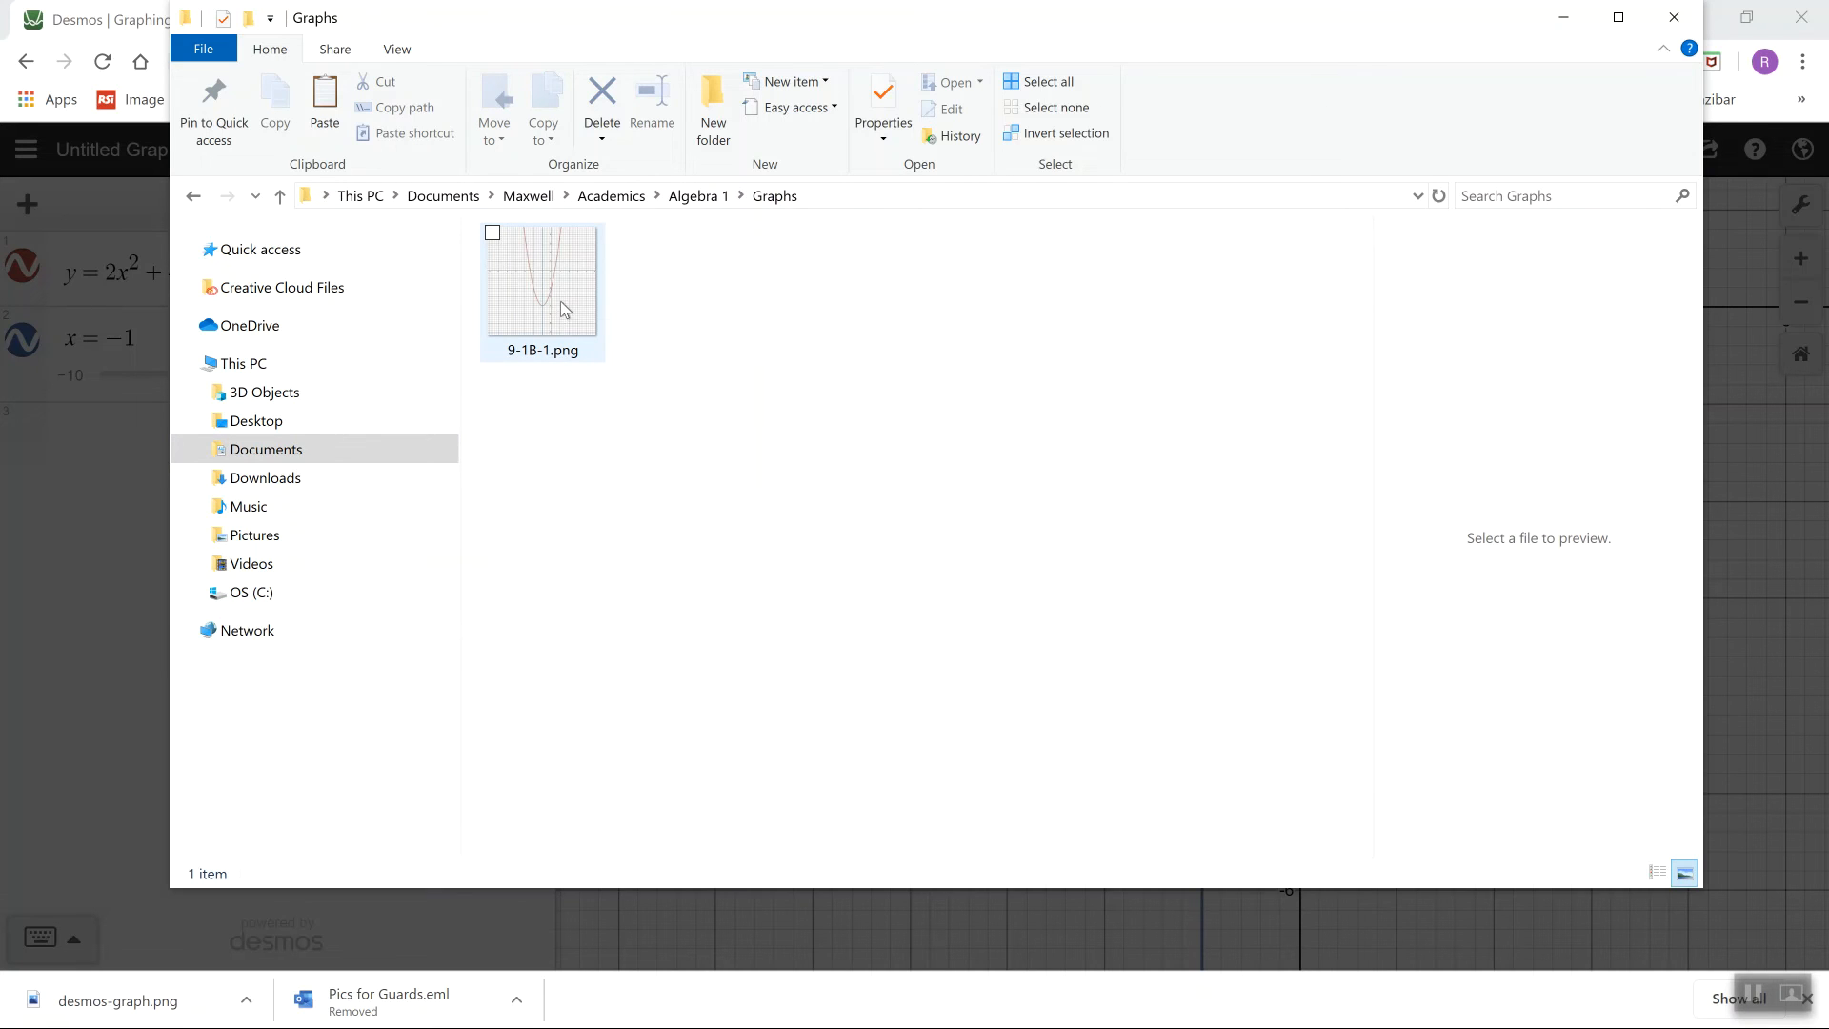
Delete 9-1B-1.png from the Graphs folder, paste the cut Graph 9-1B.png there and close the folder window.
left_click(560, 301)
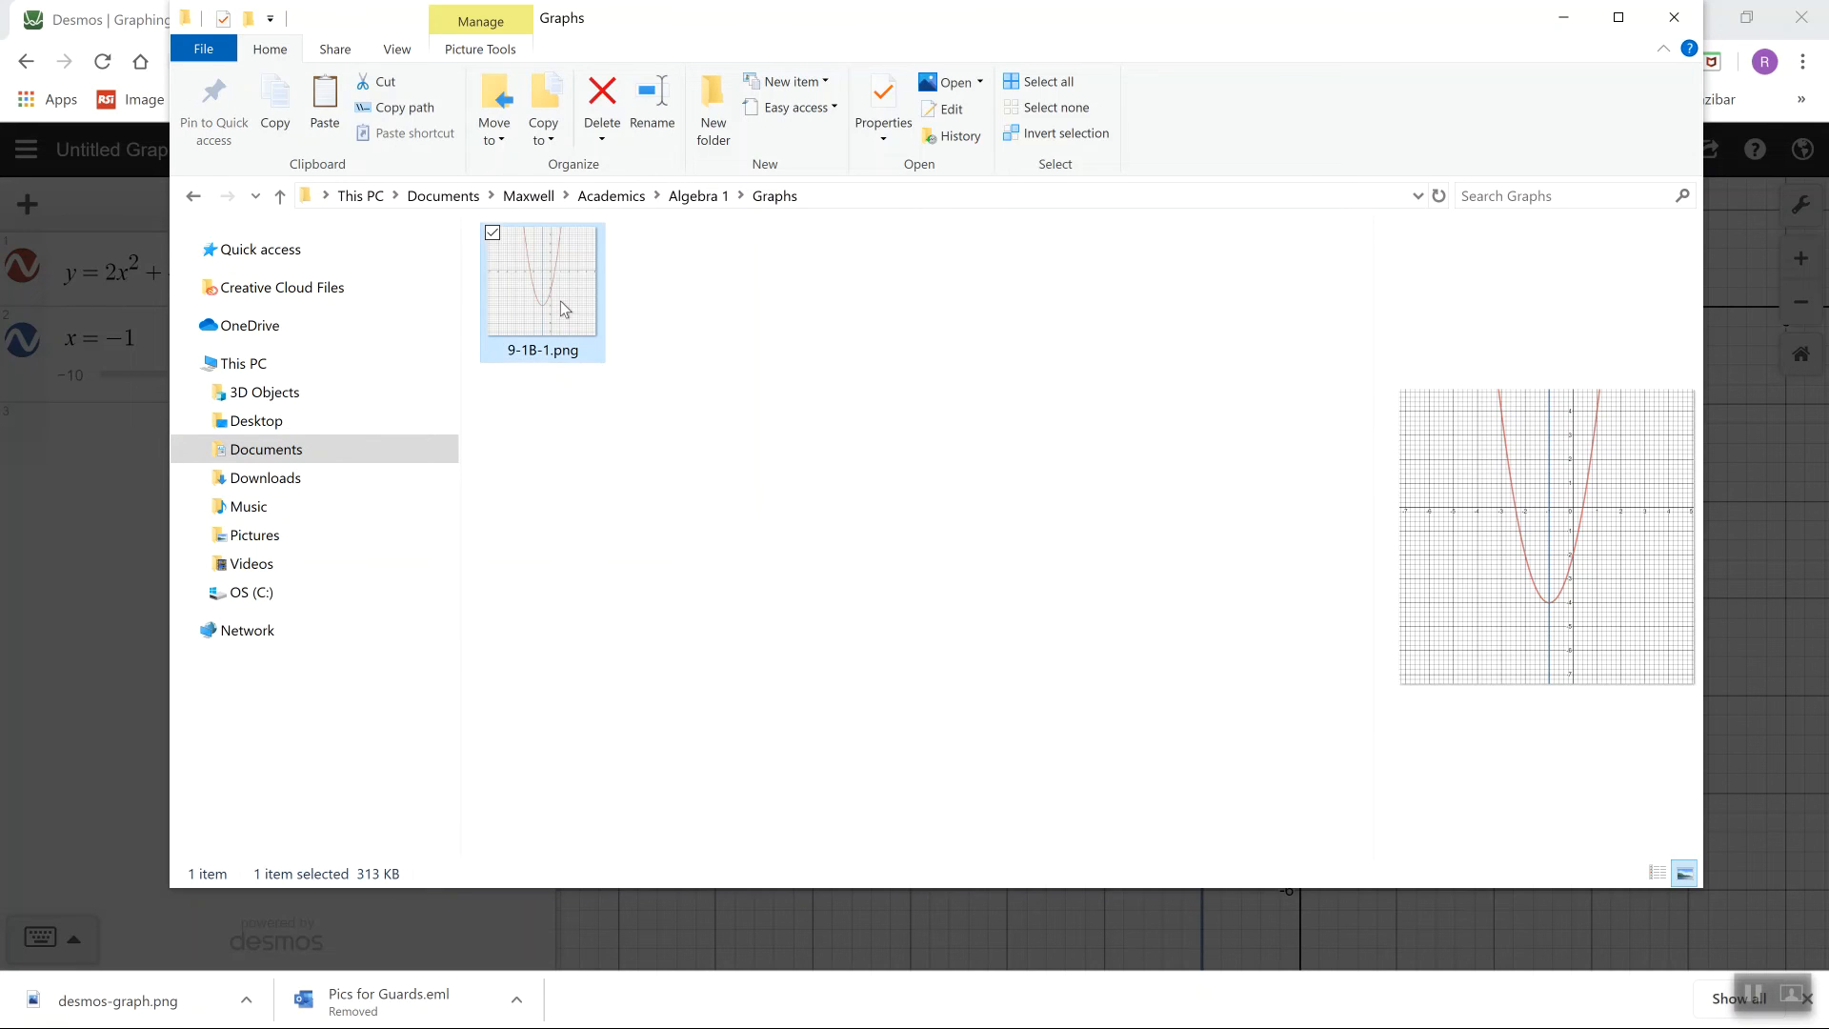
key("Delete")
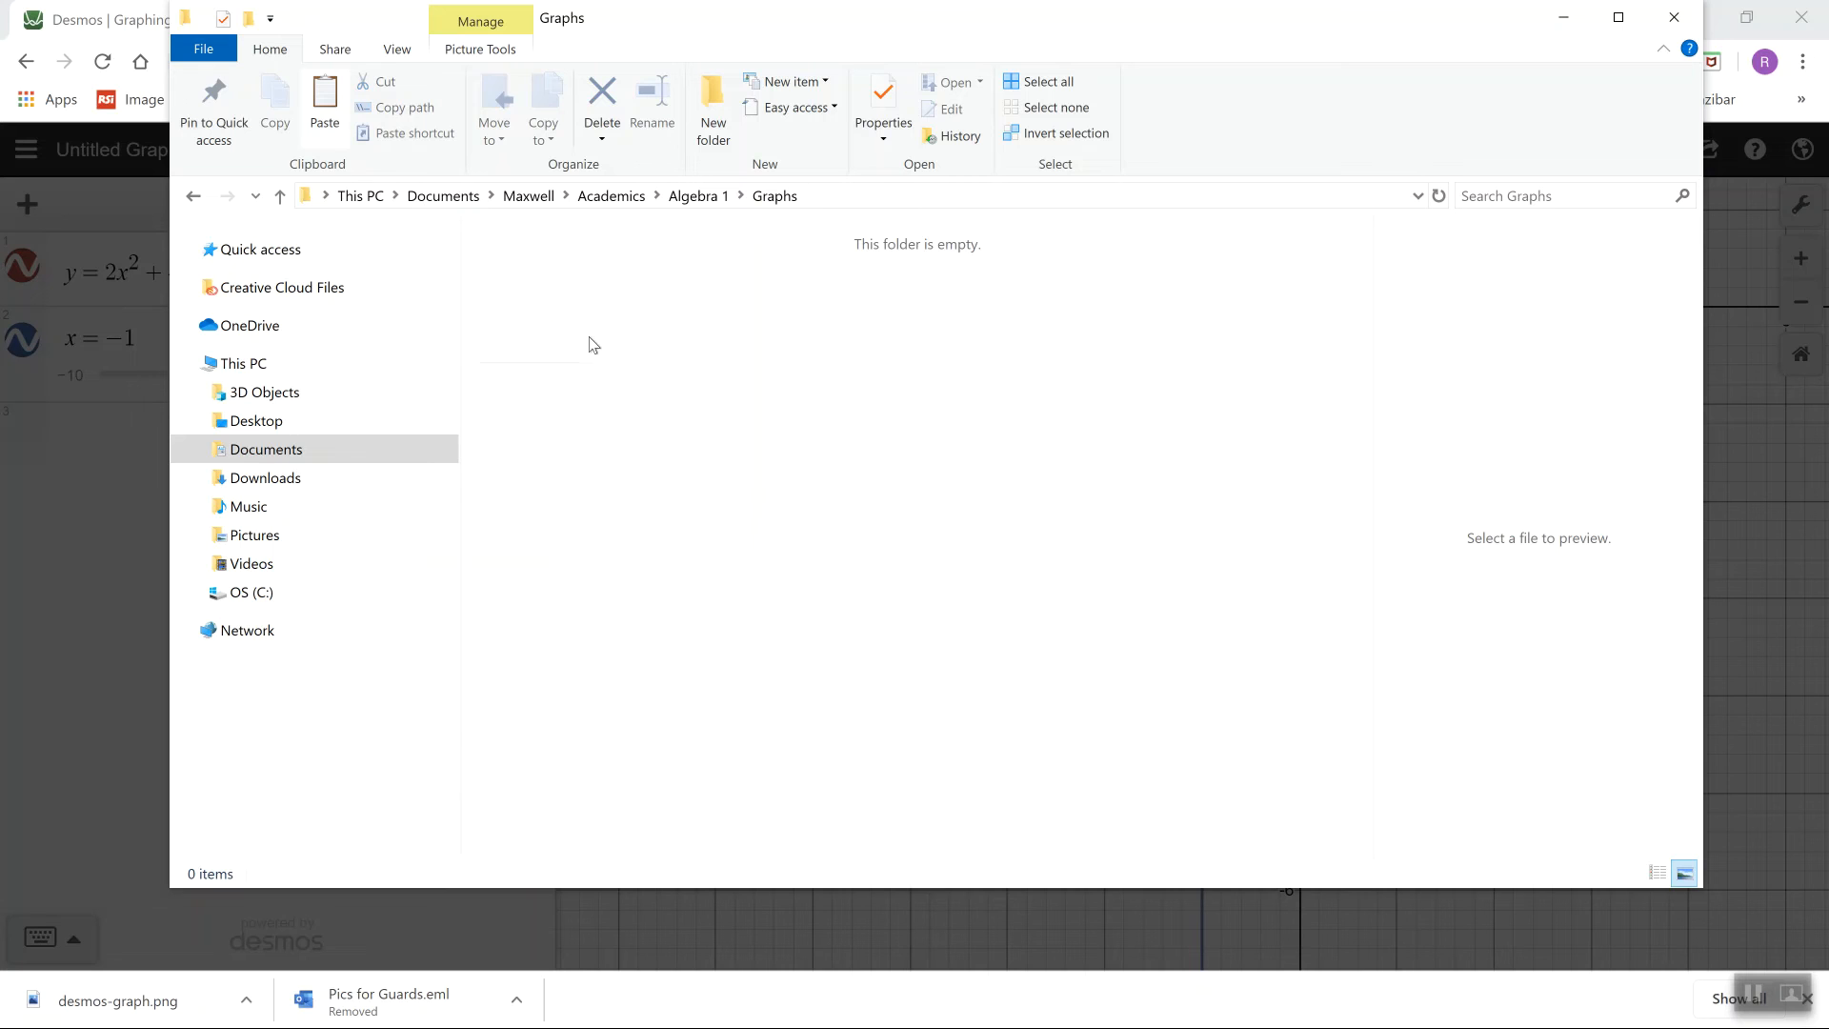
right_click(615, 339)
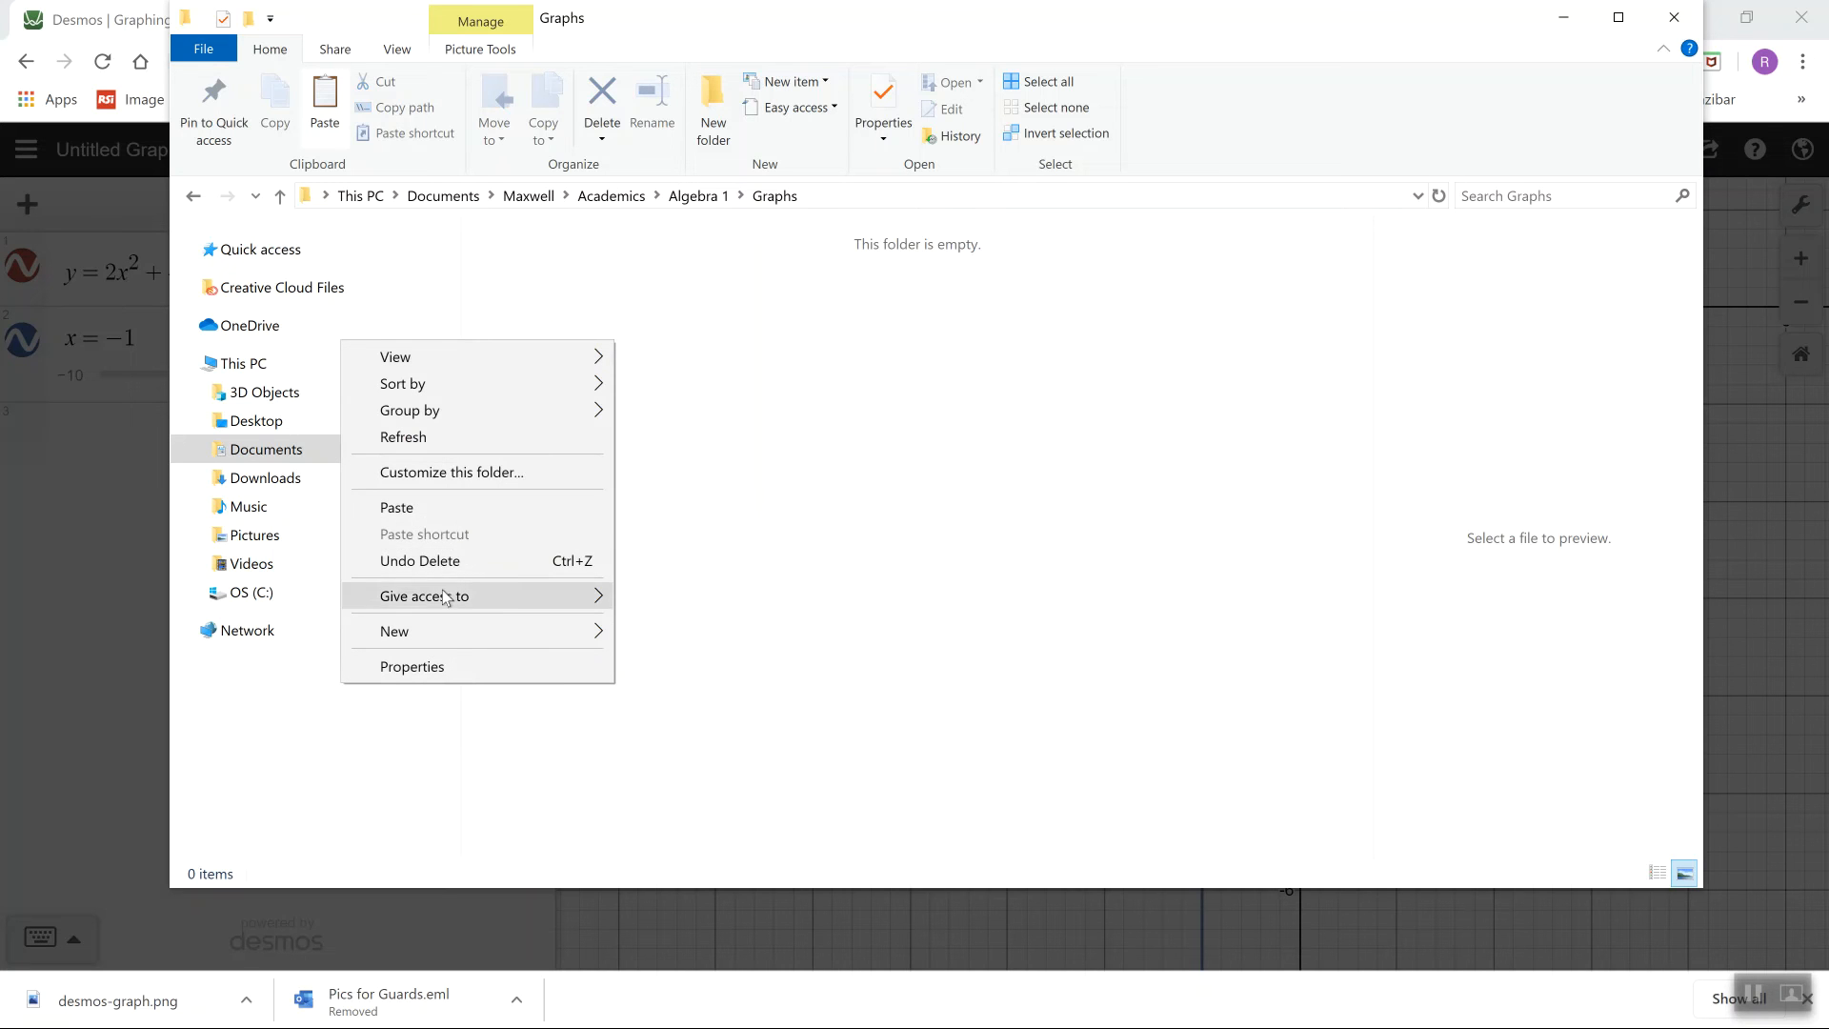
left_click(444, 507)
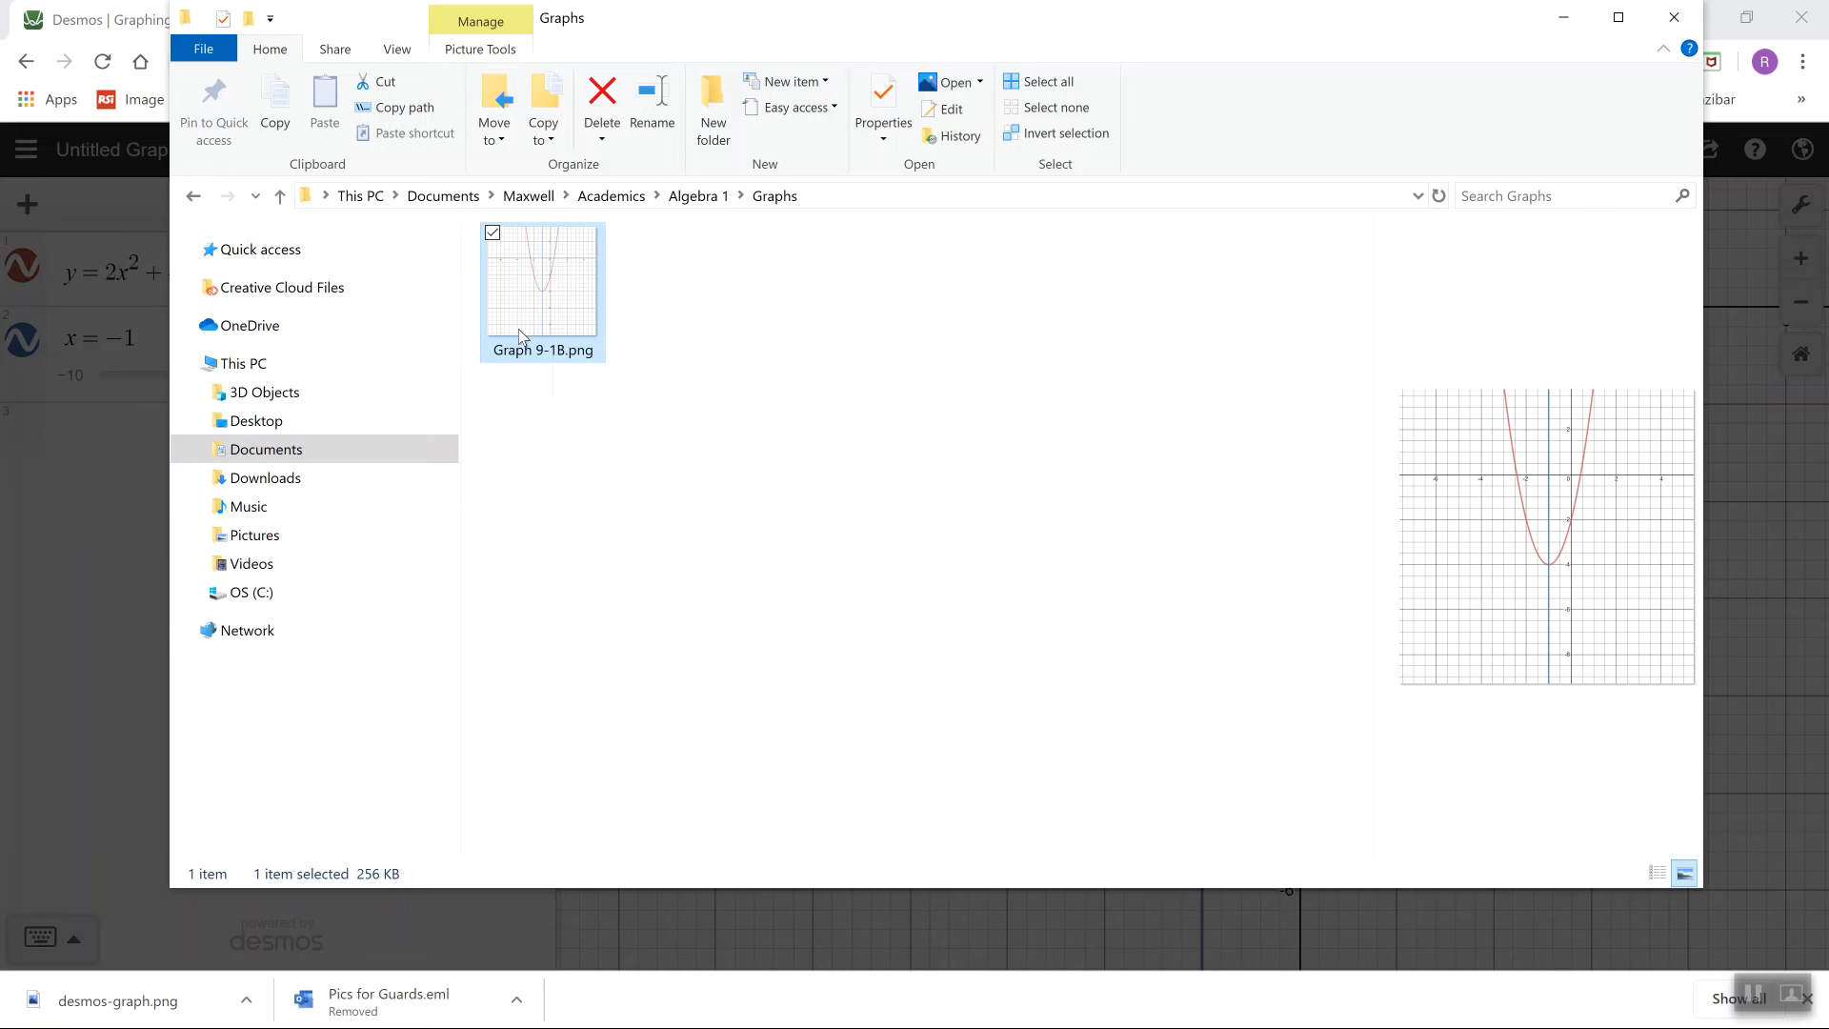
mouse_move(517, 329)
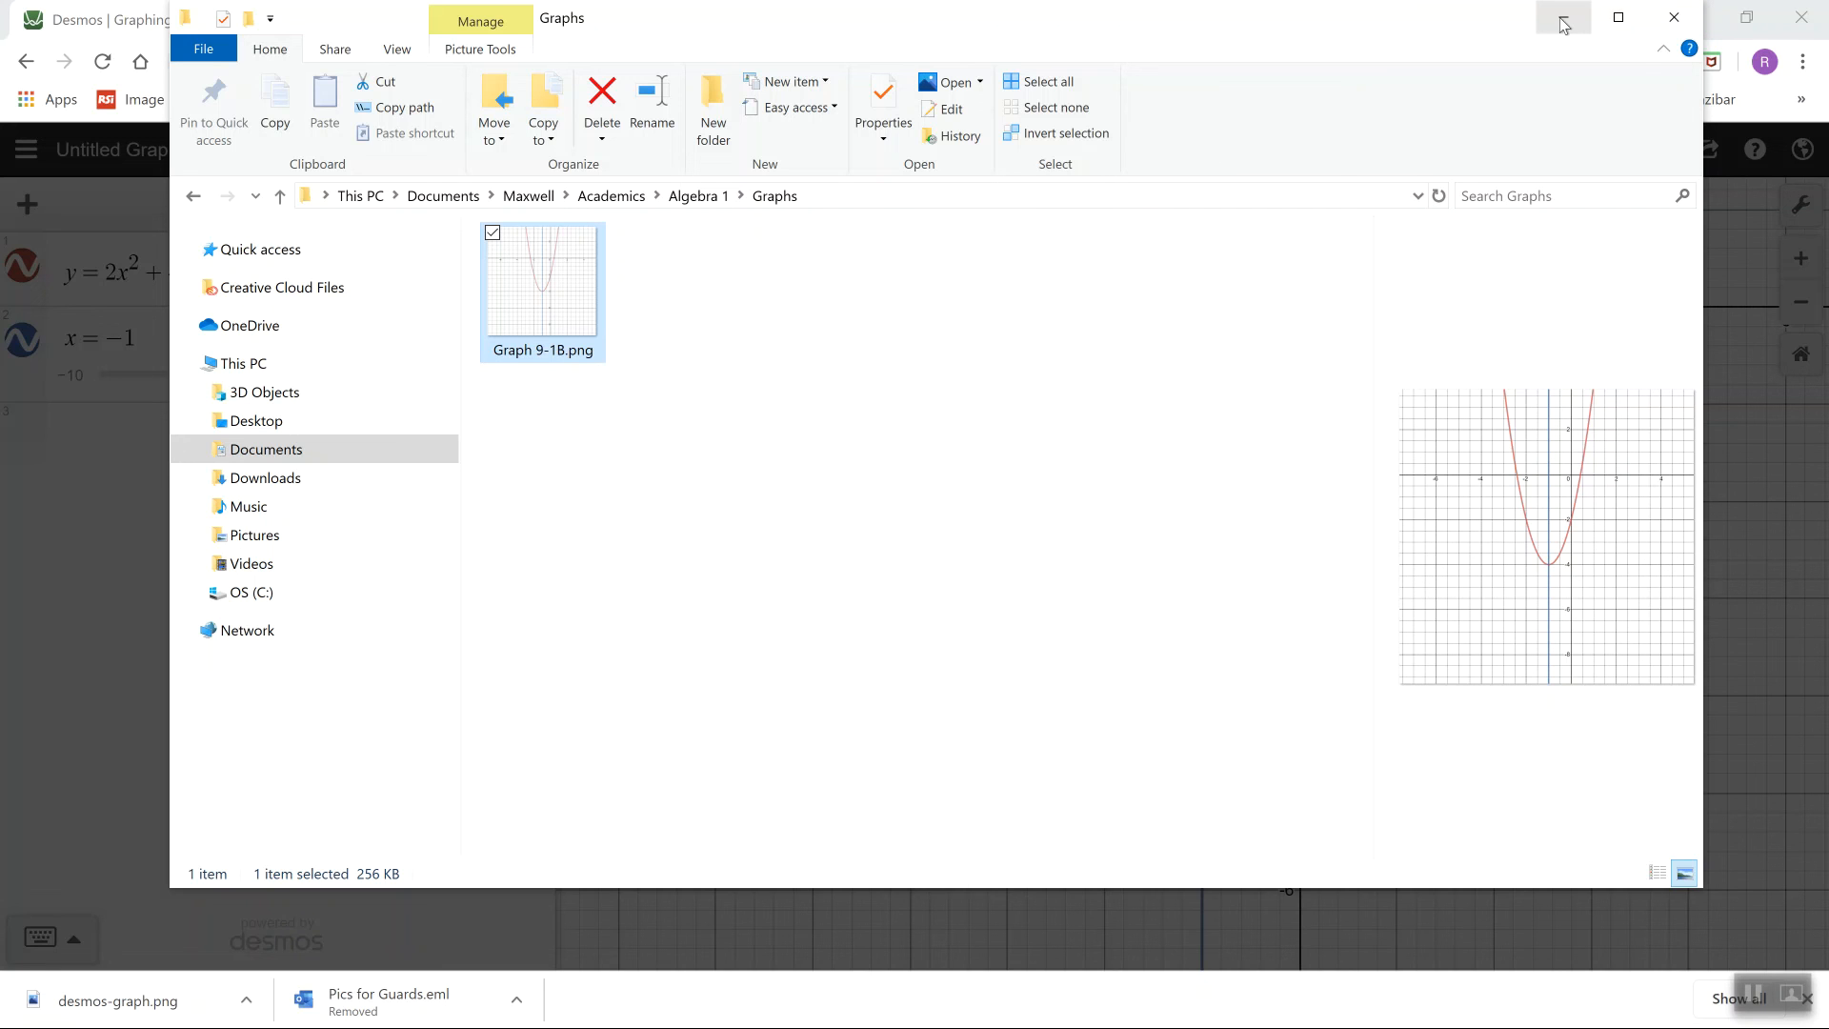
left_click(1671, 23)
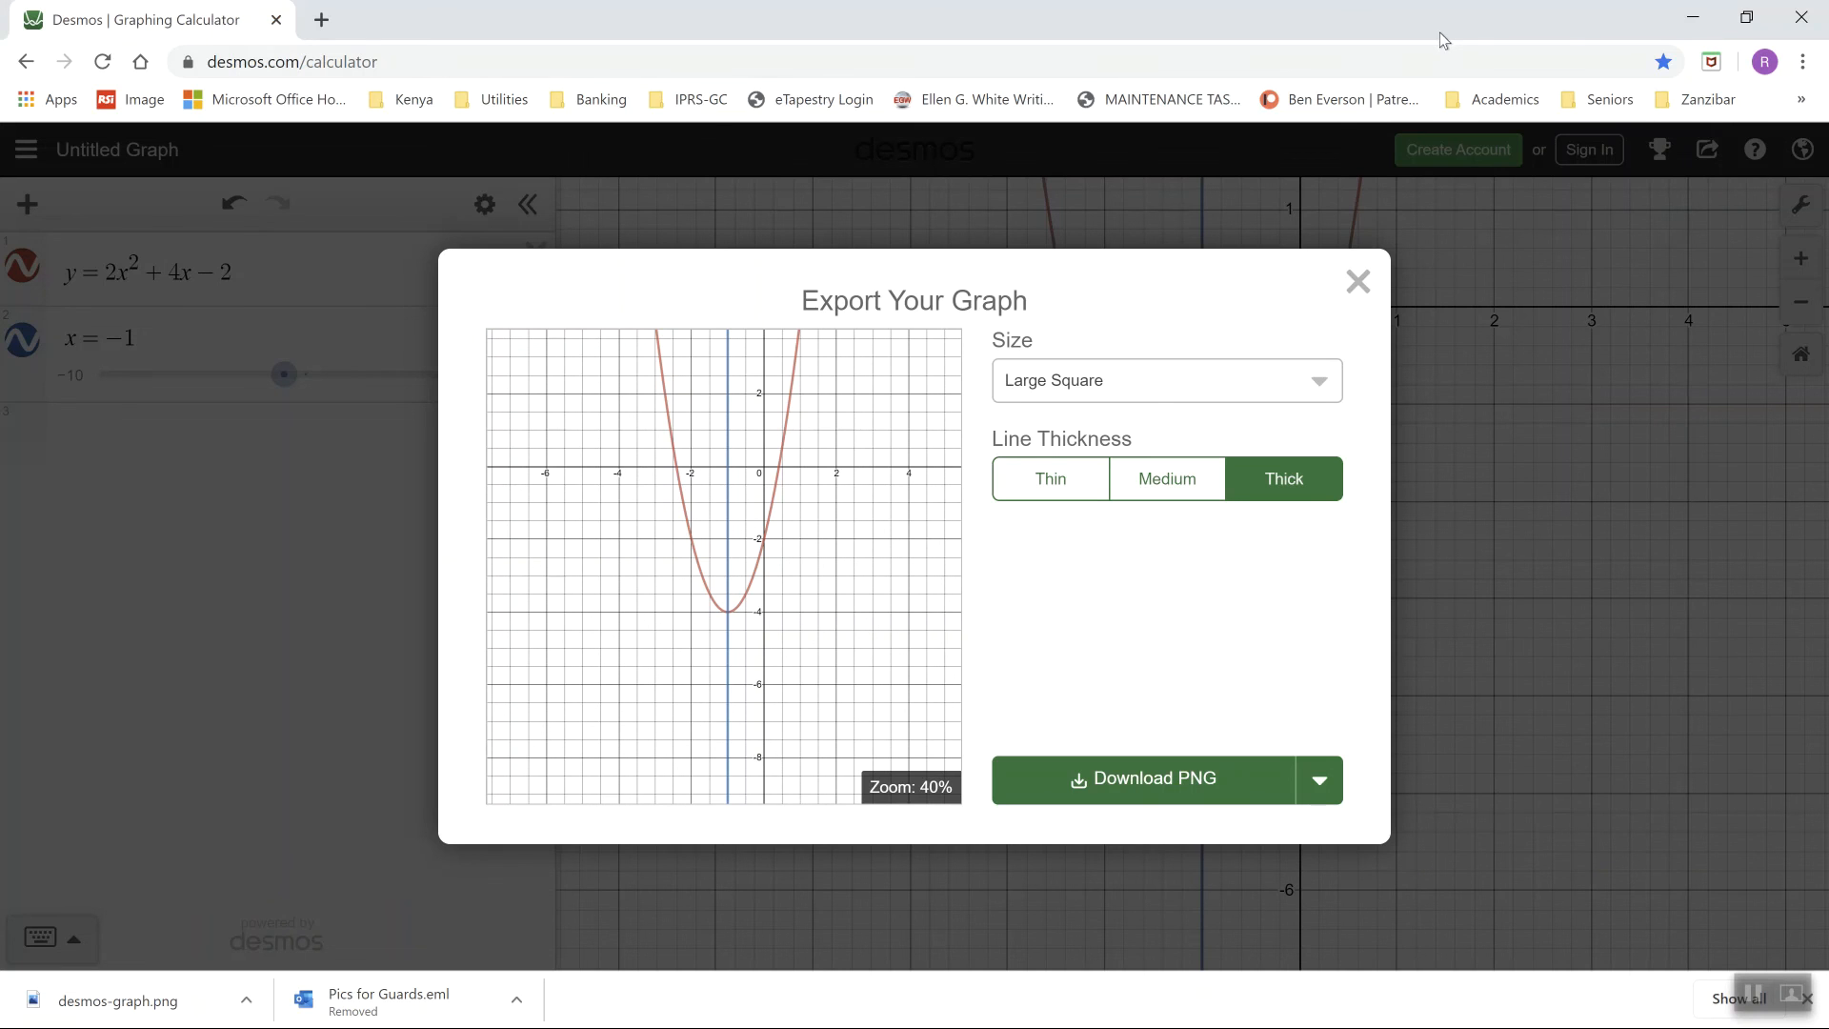